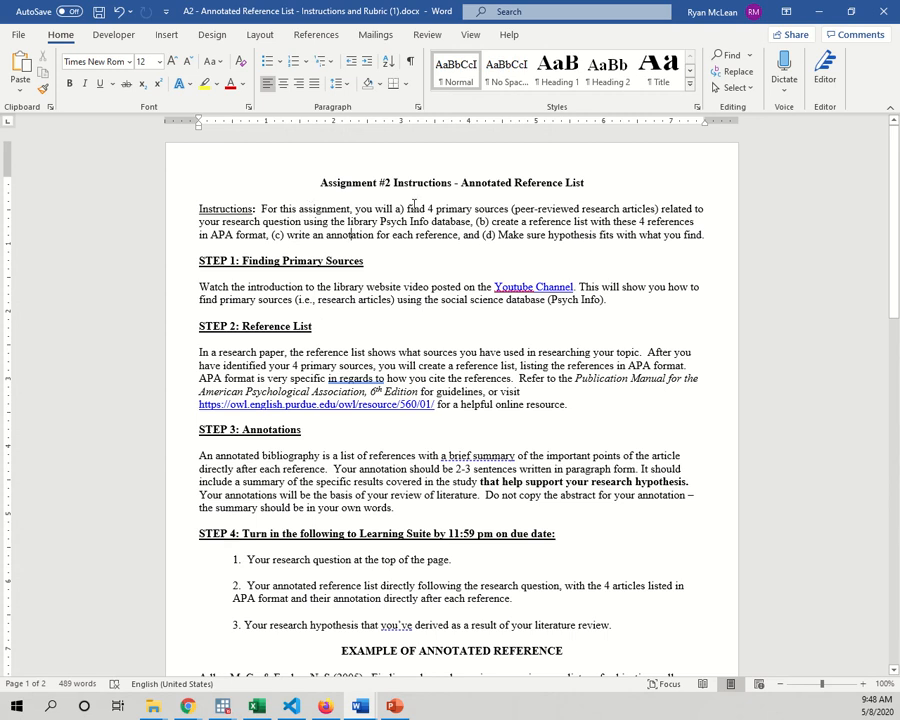
Step: Review the annotated reference list assignment's overview instructions and its Step 1 section on finding primary sources
{"action": "left_click_drag", "start_coordinate": [413, 207], "coordinate": [487, 211]}
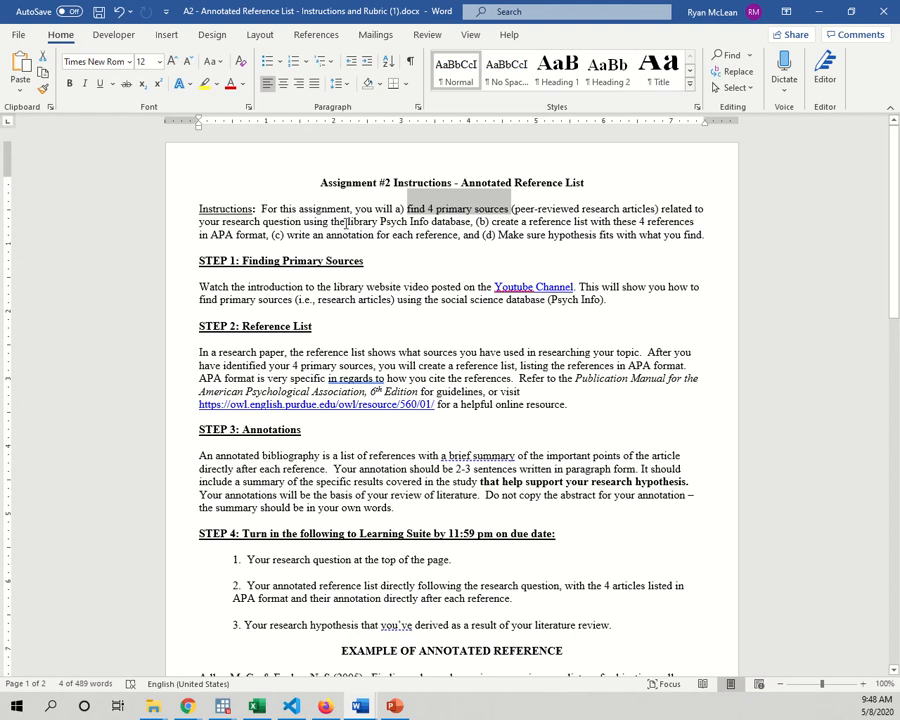
{"action": "left_click_drag", "start_coordinate": [347, 222], "coordinate": [431, 222]}
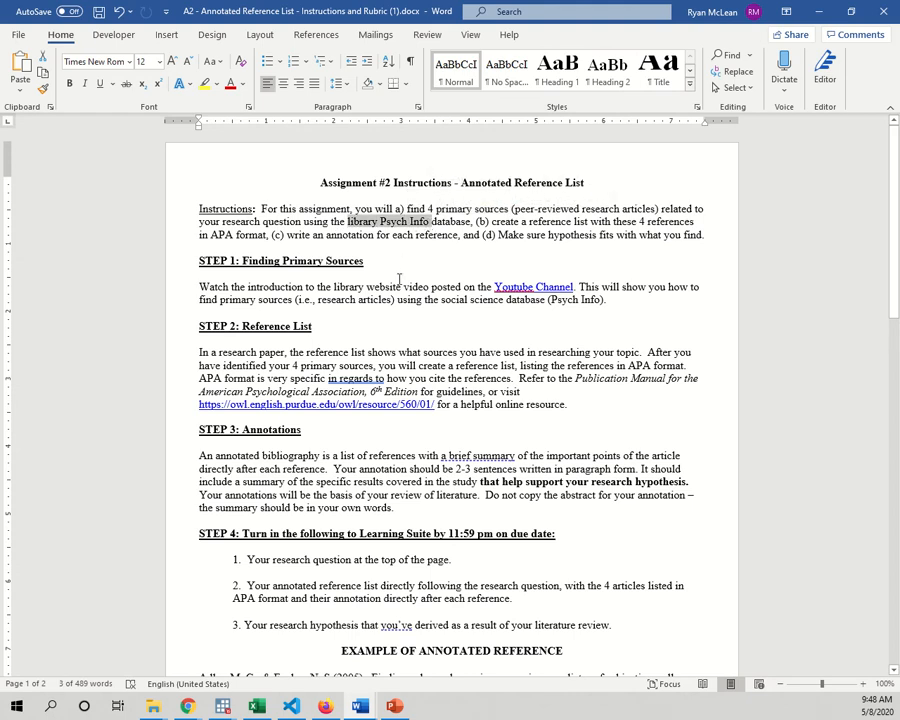
{"action": "left_click", "coordinate": [500, 221]}
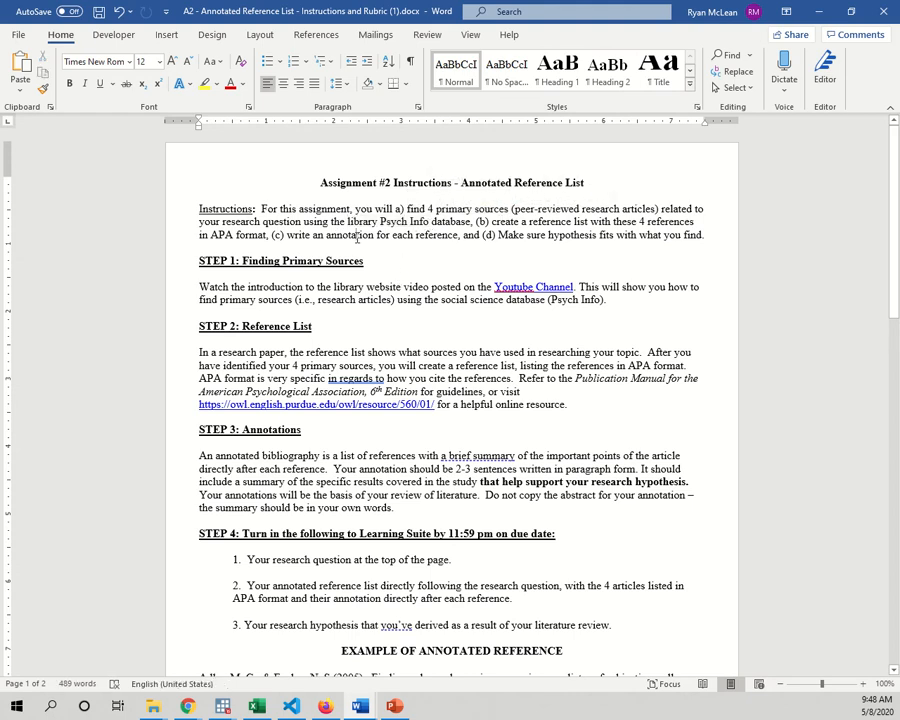
{"action": "double_click", "coordinate": [357, 236]}
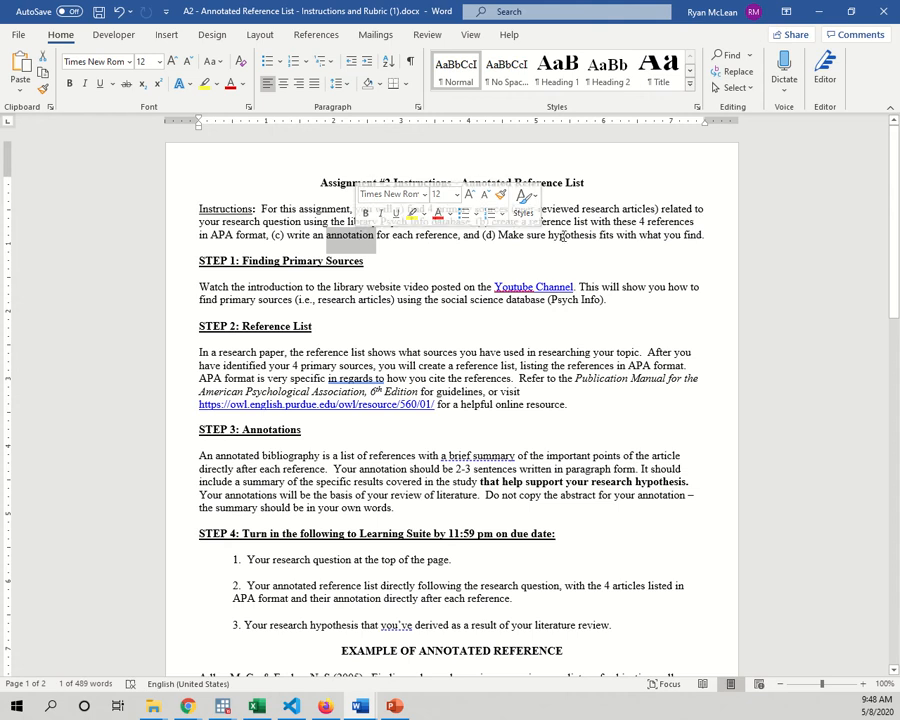
{"action": "left_click", "coordinate": [523, 263]}
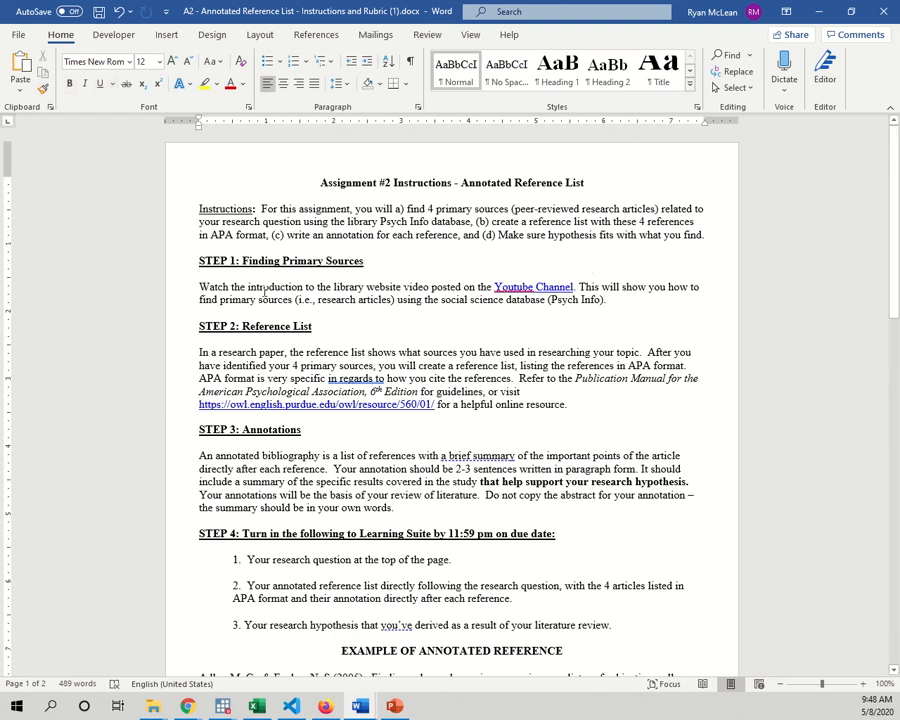
{"action": "scroll", "coordinate": [346, 234], "scroll_direction": "down", "scroll_amount": 3}
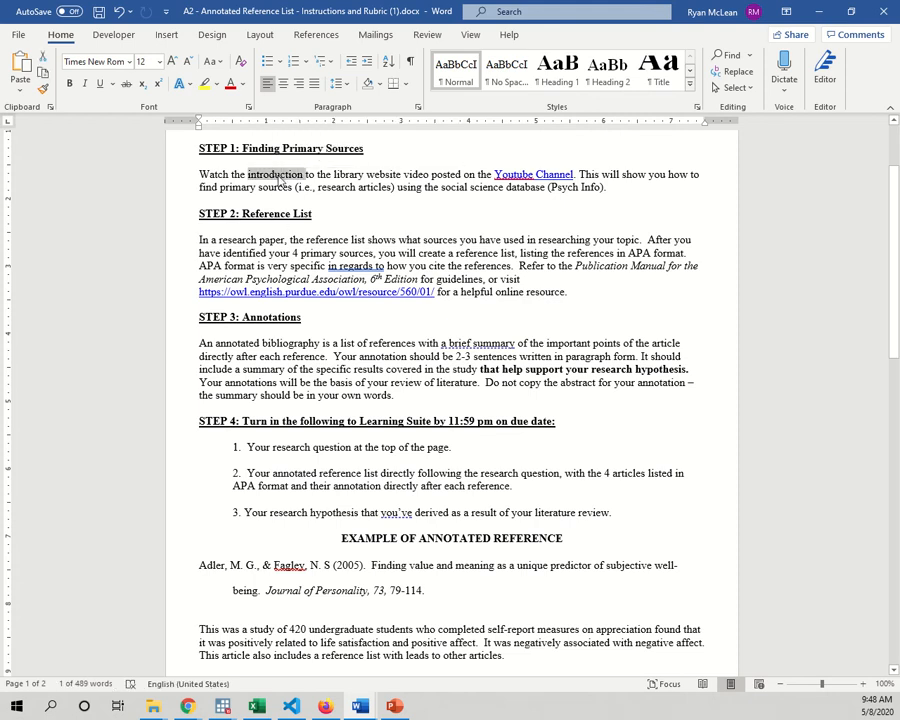
{"action": "triple_click", "coordinate": [279, 174]}
{"action": "left_click", "coordinate": [282, 189]}
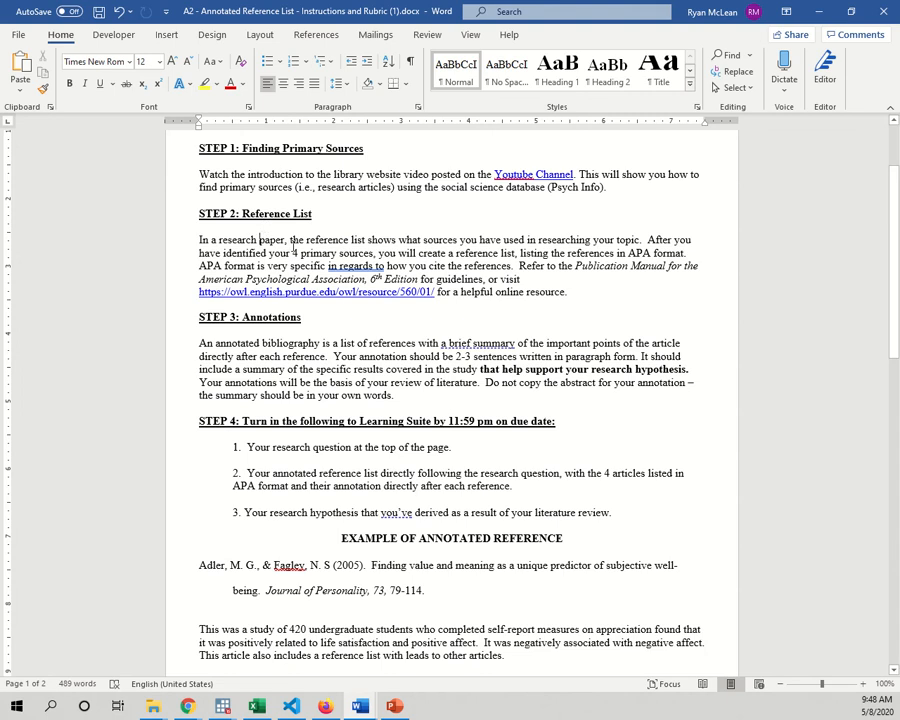
Step: Read the assignment's Step 2 reference list, Step 3 annotation and Step 4 submission requirements
{"action": "left_click_drag", "start_coordinate": [223, 253], "coordinate": [334, 253]}
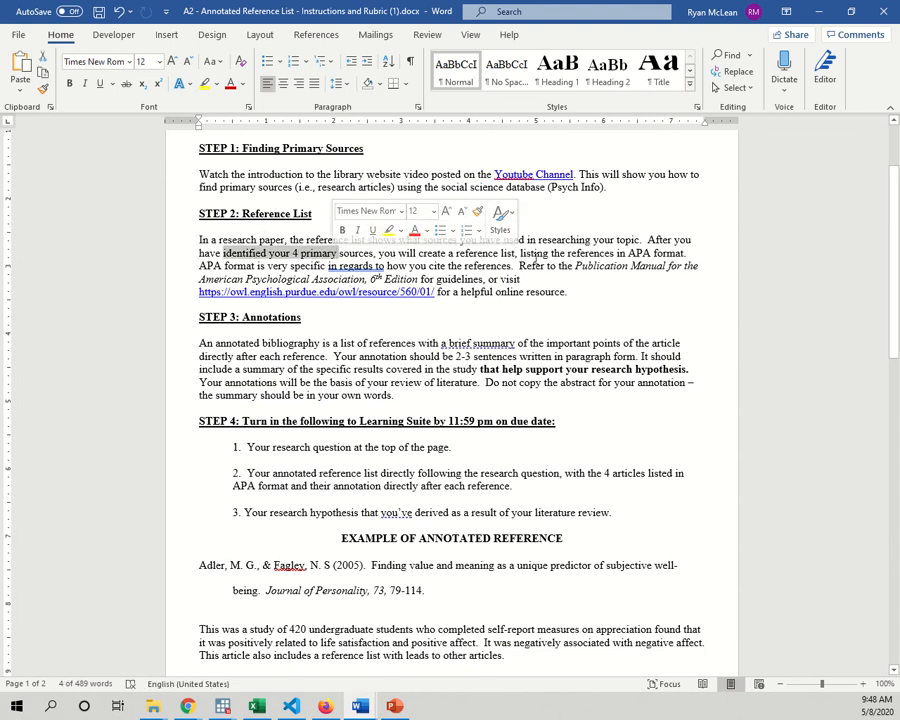
{"action": "left_click_drag", "start_coordinate": [520, 253], "coordinate": [658, 258]}
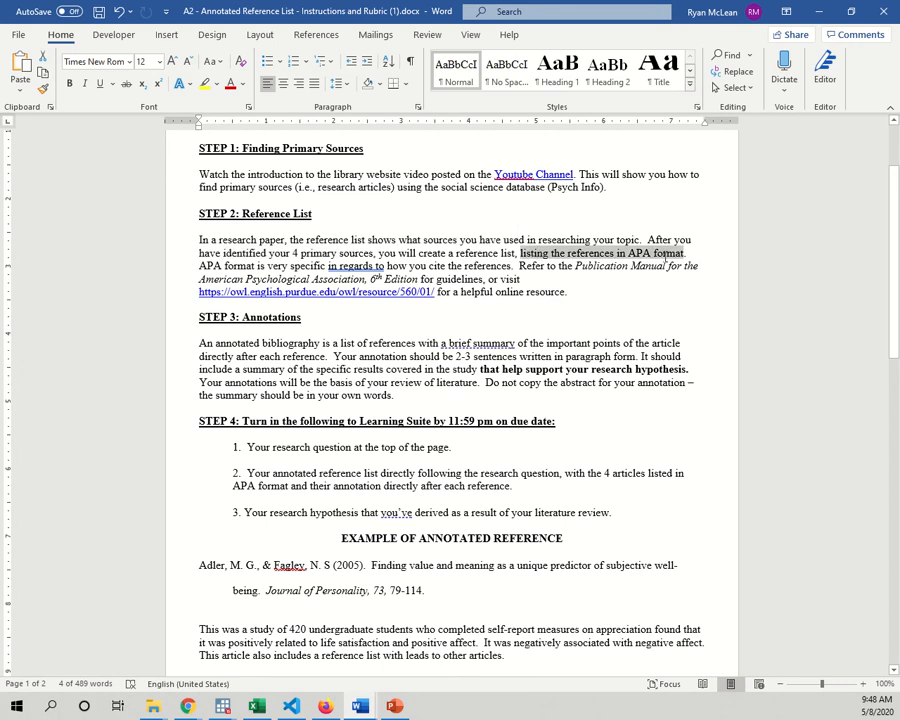
{"action": "scroll", "coordinate": [460, 278], "scroll_direction": "down", "scroll_amount": 3}
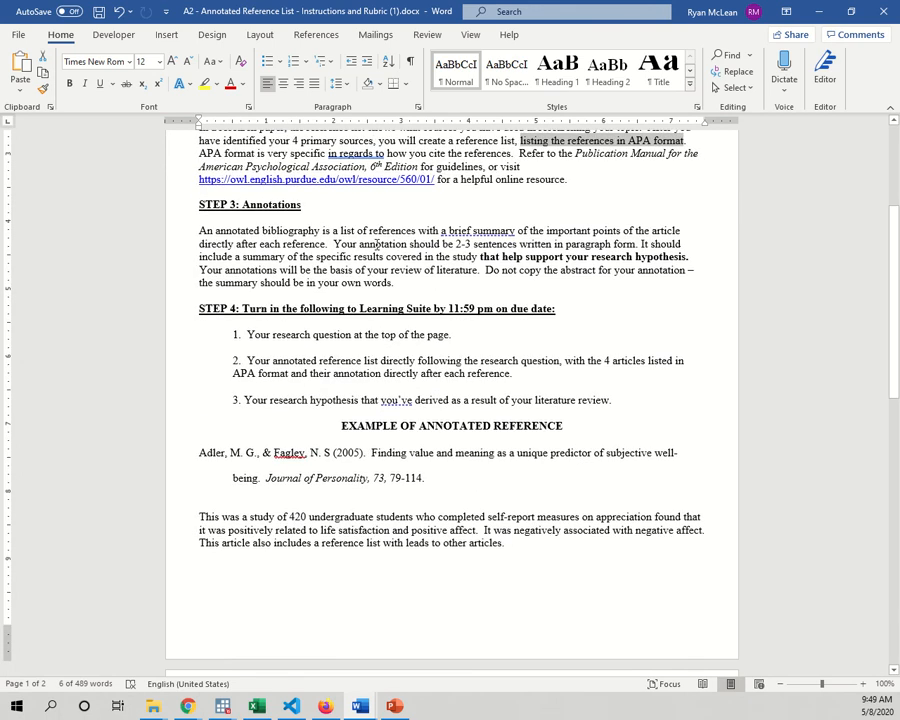
{"action": "mouse_move", "coordinate": [334, 243]}
{"action": "left_mouse_down"}
{"action": "mouse_move", "coordinate": [493, 243]}
{"action": "mouse_move", "coordinate": [590, 257]}
{"action": "left_mouse_up"}
{"action": "left_click", "coordinate": [442, 243]}
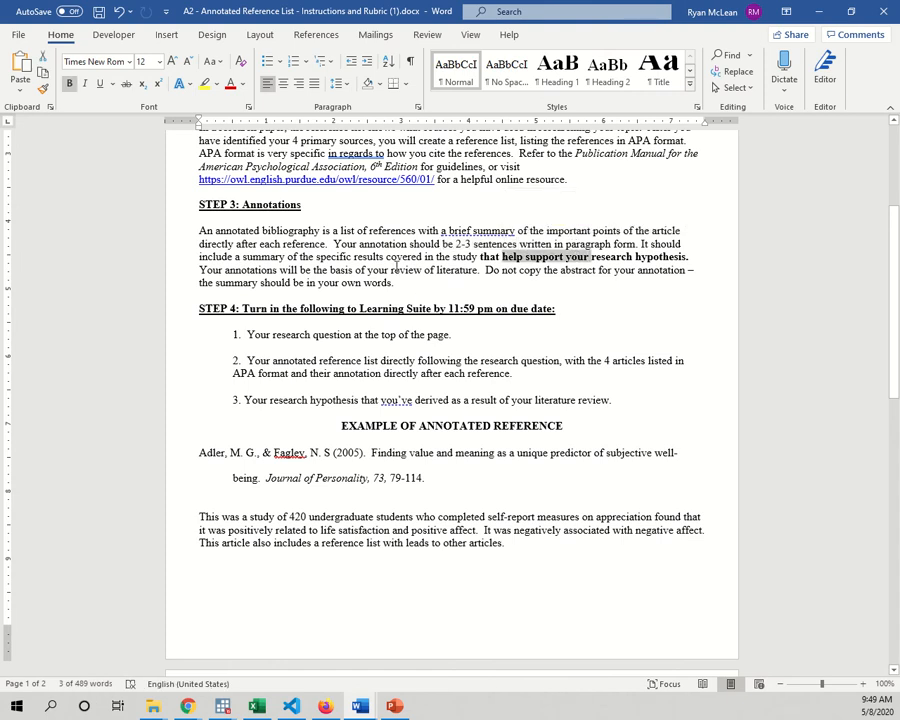
{"action": "left_click", "coordinate": [409, 272]}
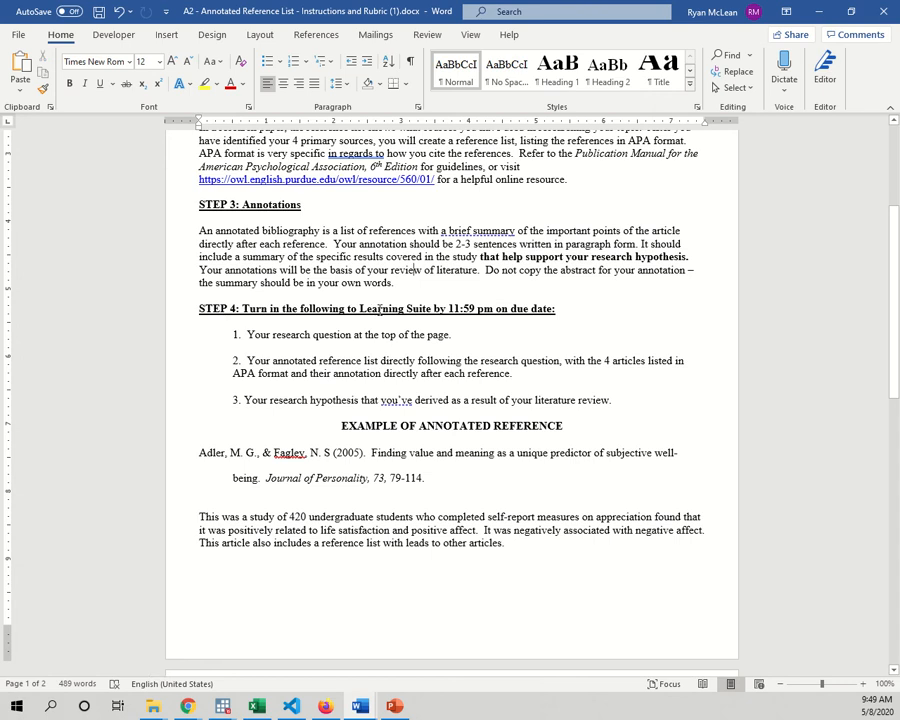
{"action": "double_click", "coordinate": [297, 337]}
{"action": "left_click", "coordinate": [301, 361]}
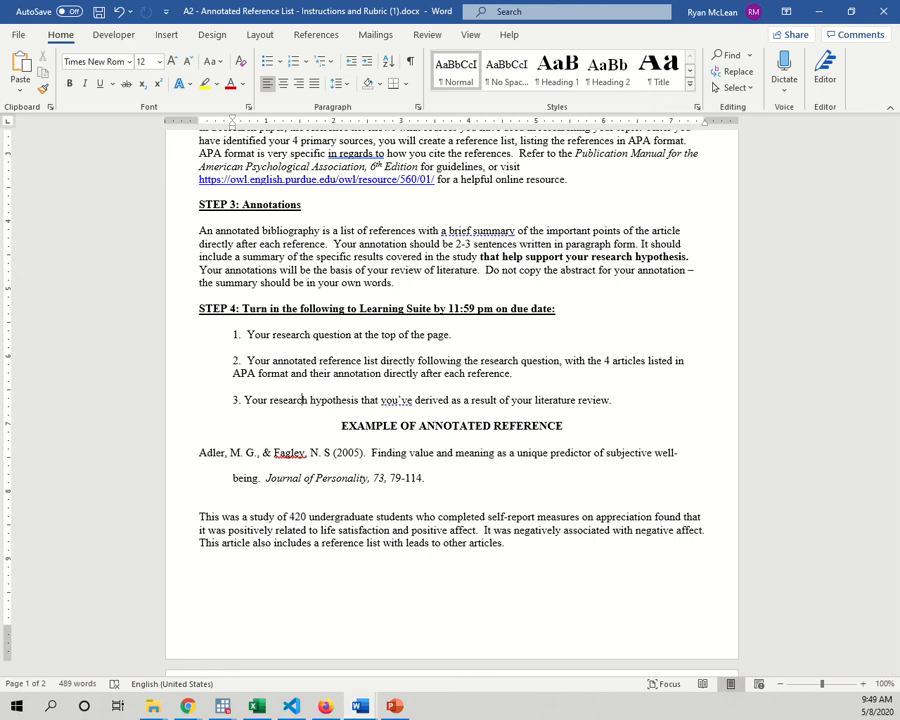
Step: Switch to Chrome, maximize its window and open the library website at lib.byu.edu
{"action": "left_click", "coordinate": [187, 706]}
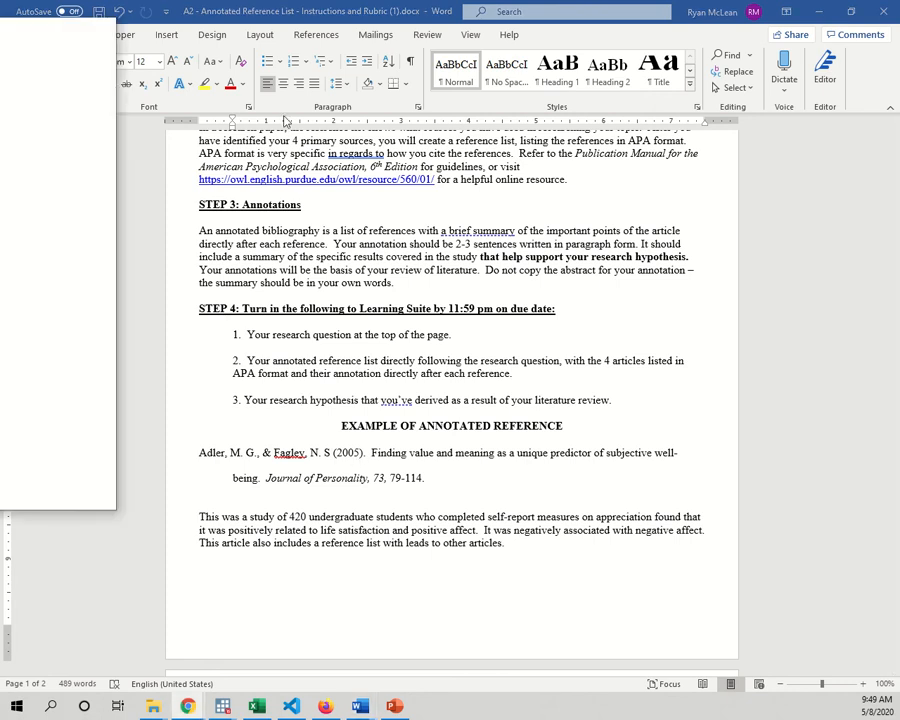
{"action": "double_click", "coordinate": [414, 137]}
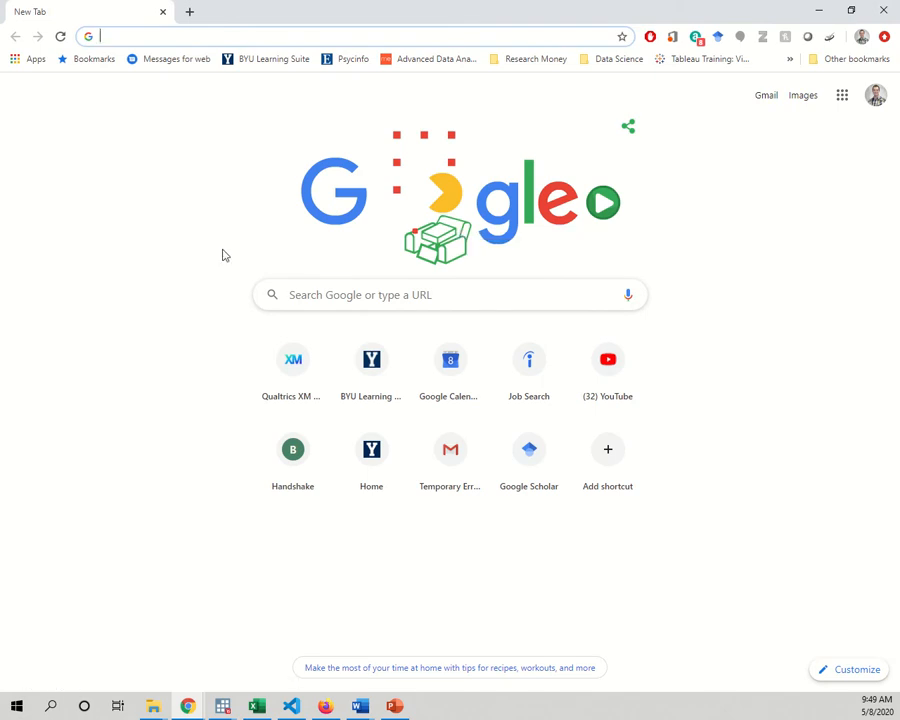
{"action": "type", "text": "lib.byu.edu"}
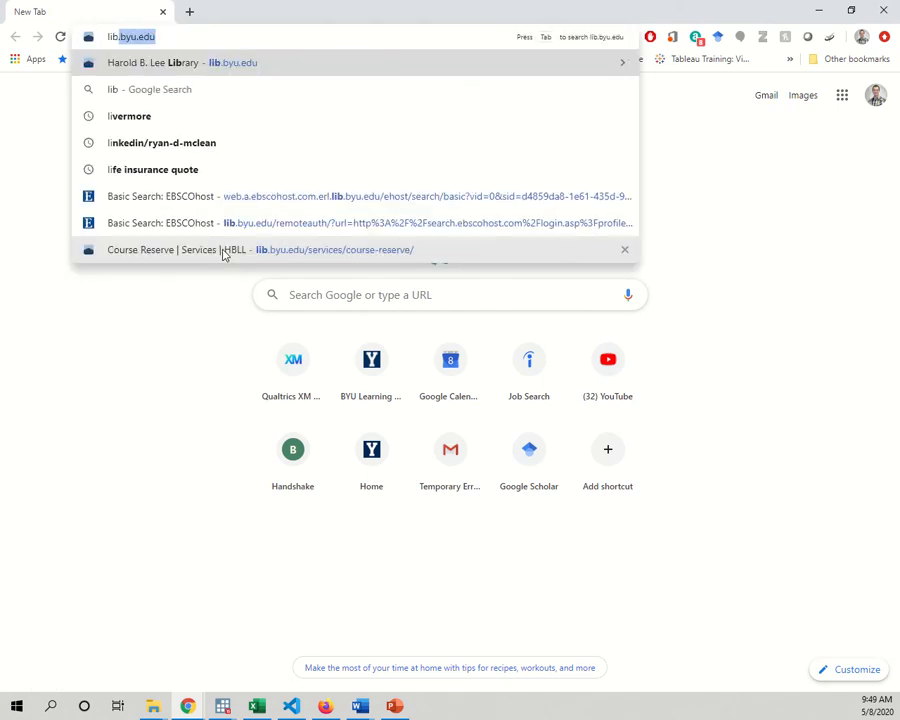
{"action": "key", "text": "Return"}
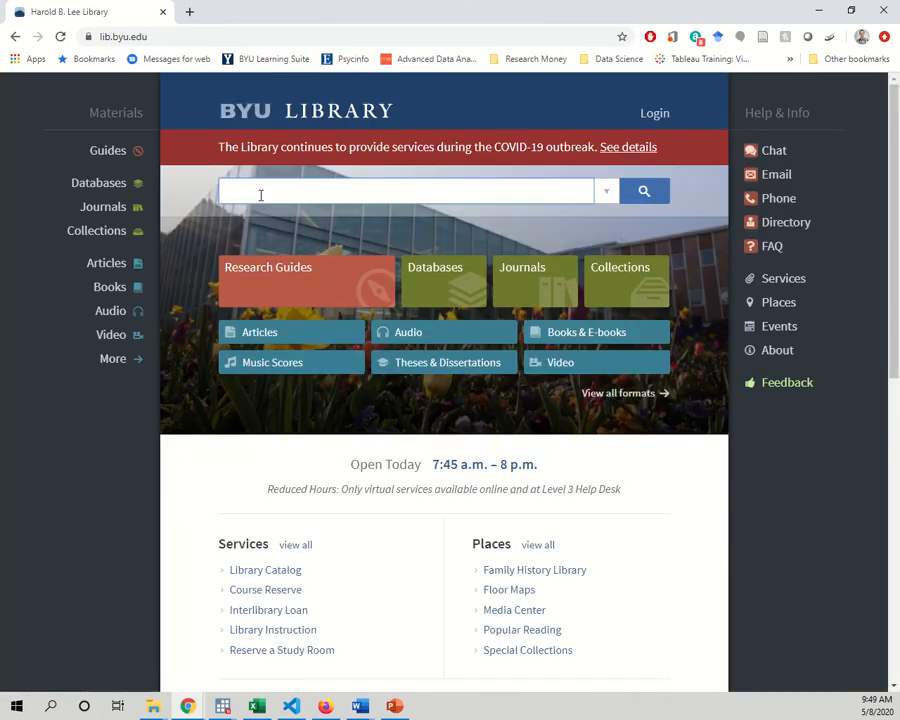
Step: Search the library's research guides for "family" and open the Family Sciences guide
{"action": "left_click", "coordinate": [283, 277]}
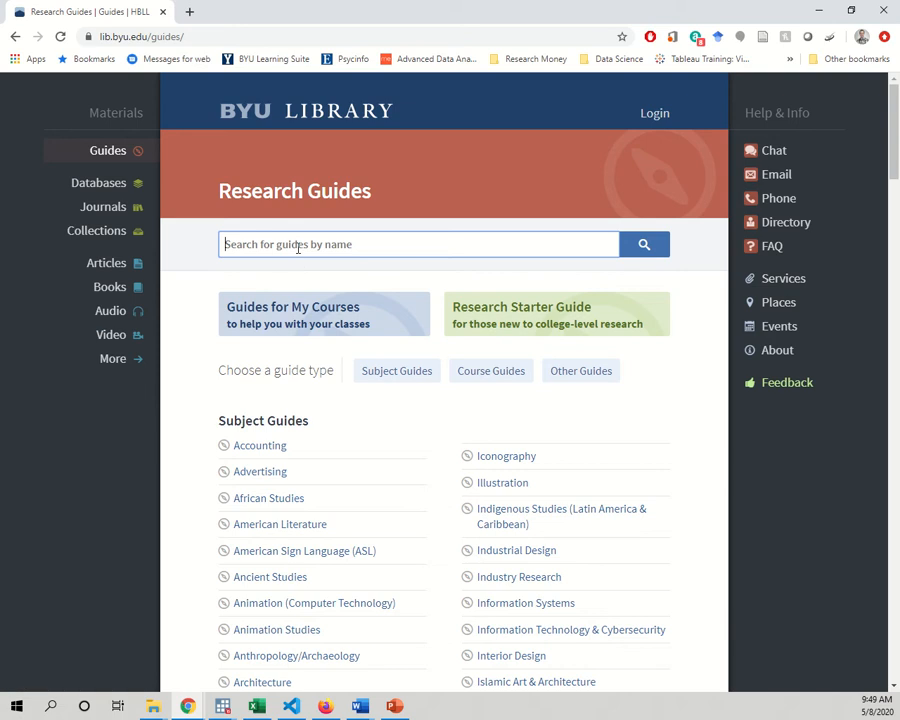
{"action": "type", "text": "family"}
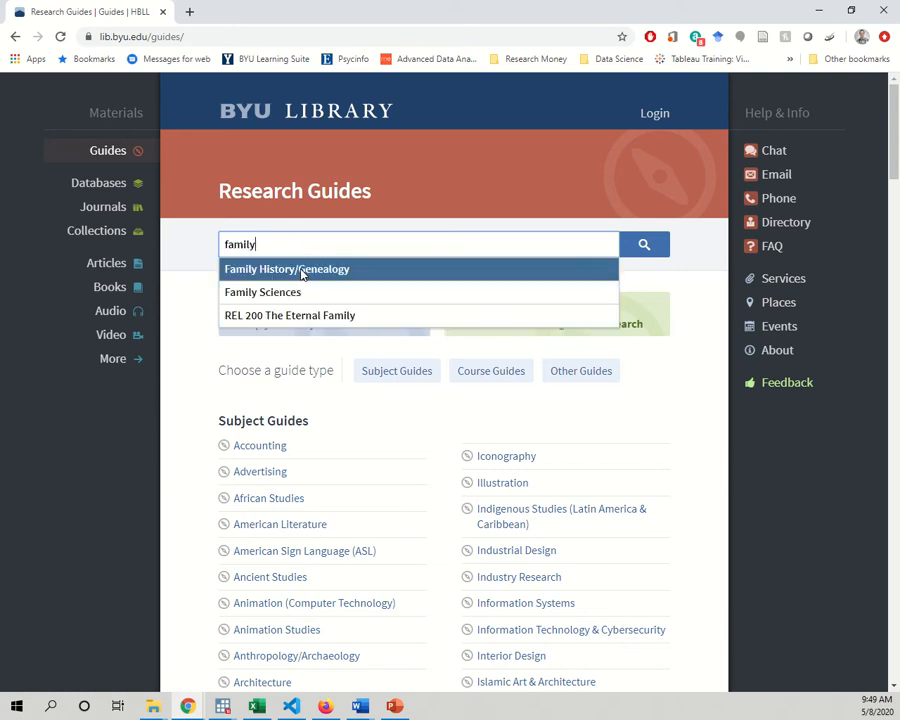
{"action": "left_click", "coordinate": [300, 292]}
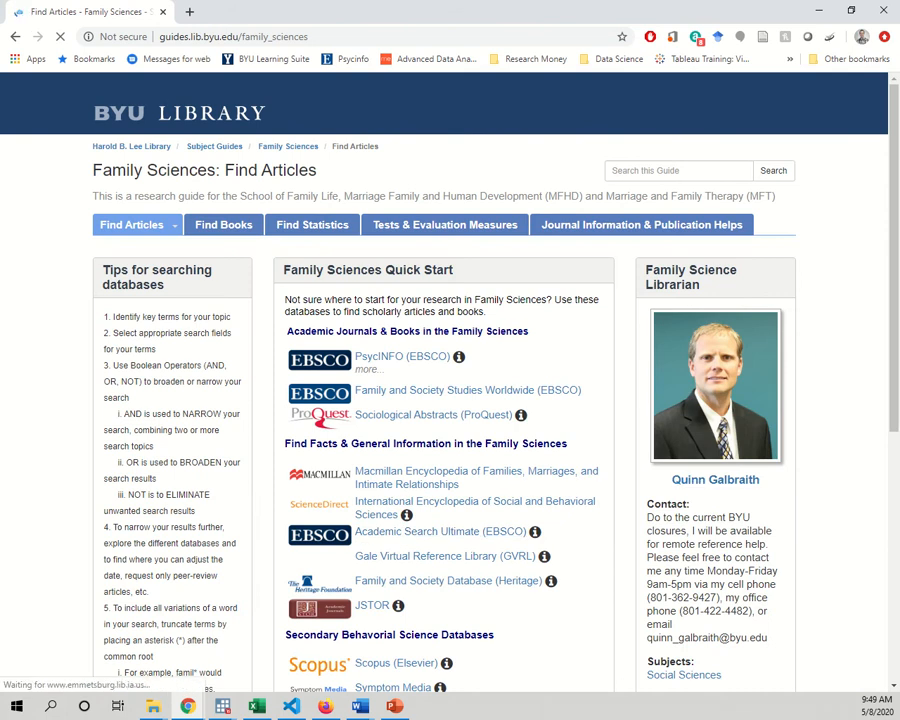
{"action": "key", "text": "alt+Tab"}
{"action": "key", "text": "super+d"}
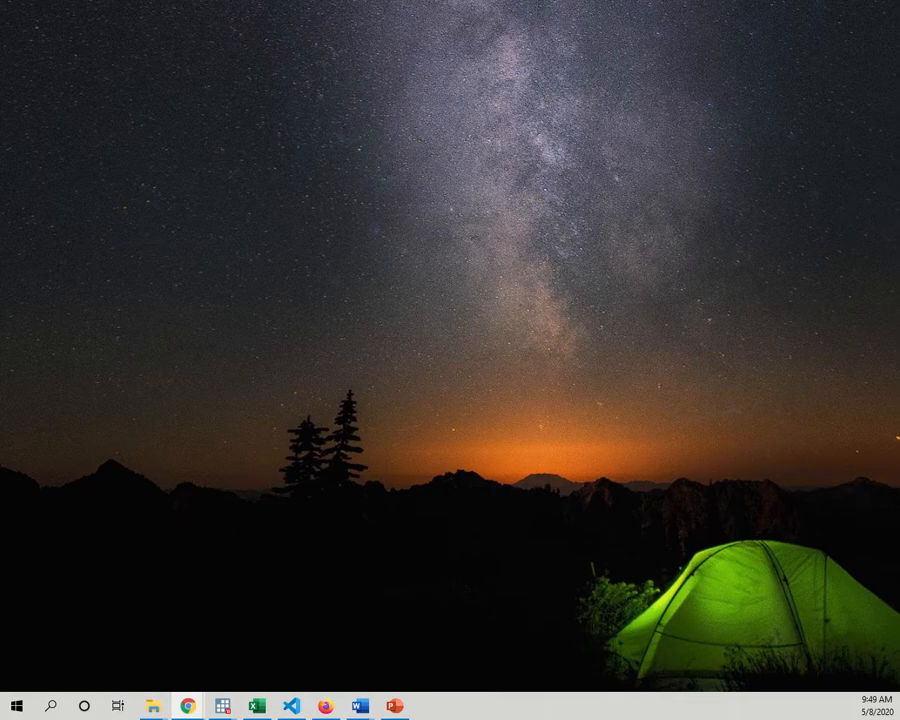
{"action": "key", "text": "alt+Tab"}
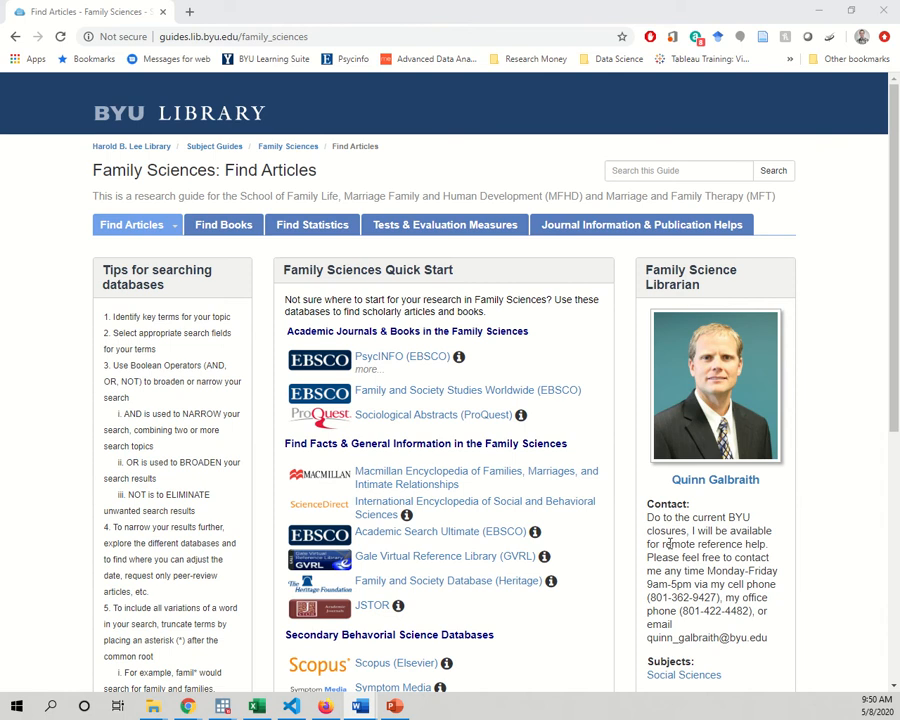
Step: Highlight the librarian's remote reference help note and open the PsycINFO (EBSCO) database from the guide
{"action": "left_click_drag", "start_coordinate": [670, 544], "coordinate": [766, 543]}
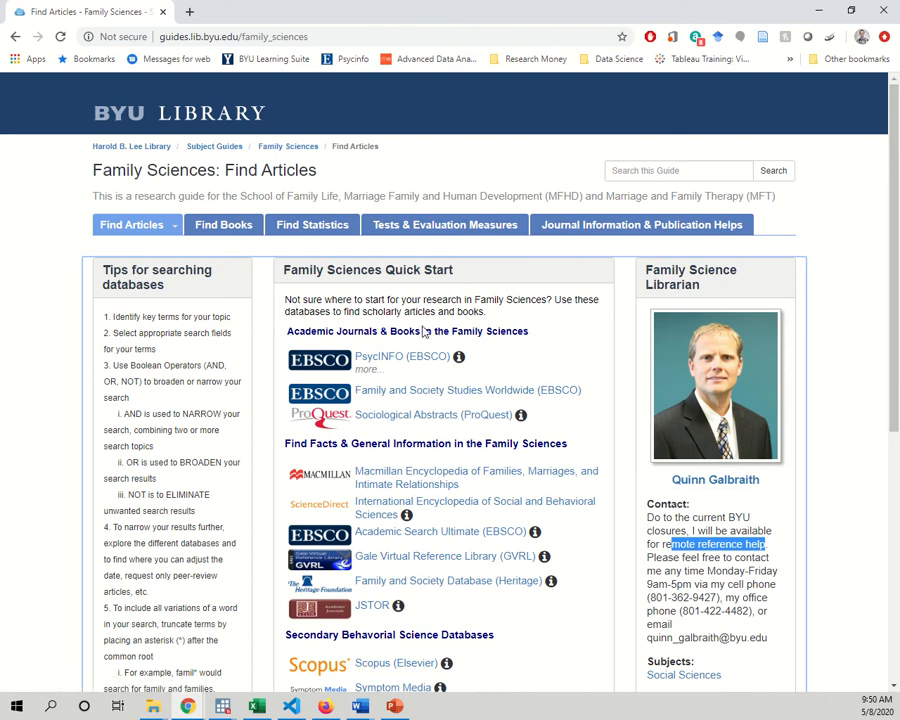
{"action": "left_click", "coordinate": [419, 358]}
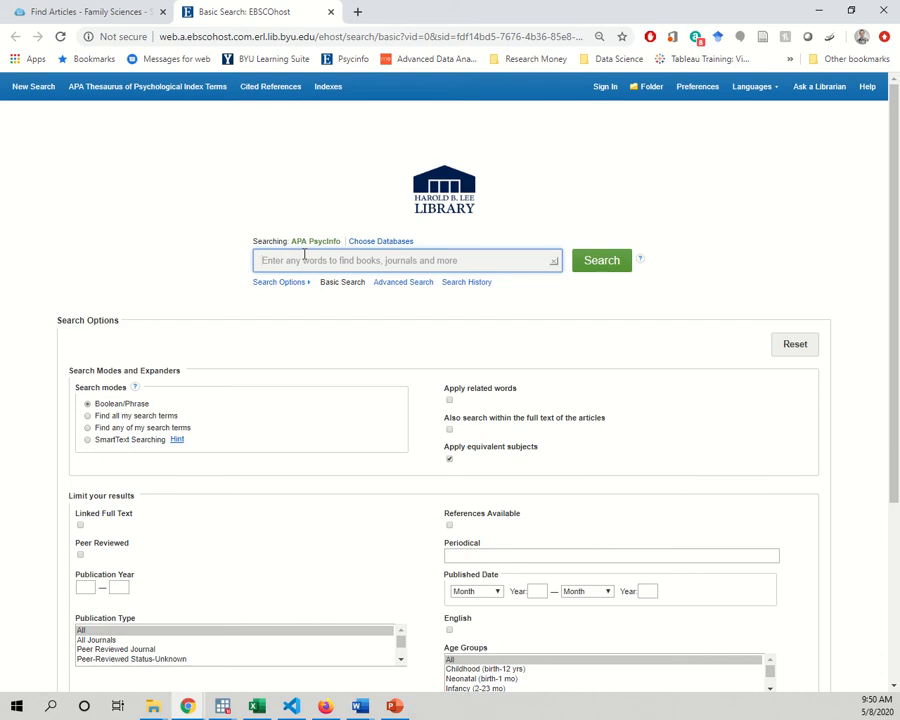
Step: Try searching APA PsycInfo for "what is the impact of prosocial media on prosocial behavior", and return to the basic search page
{"action": "type", "text": "what is the impact of p"}
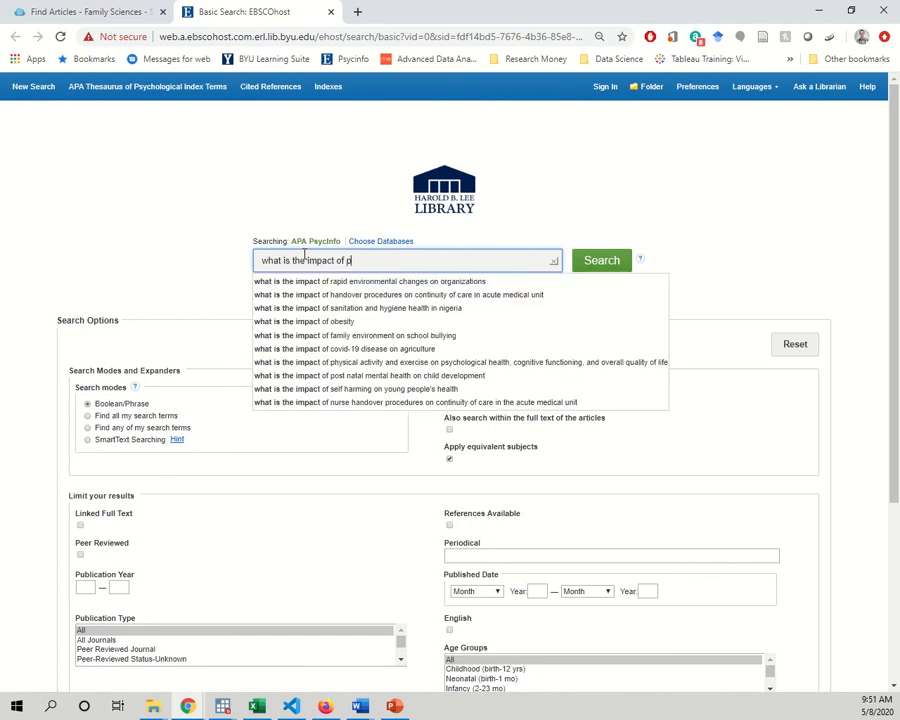
{"action": "type", "text": "rosocial media on pro"}
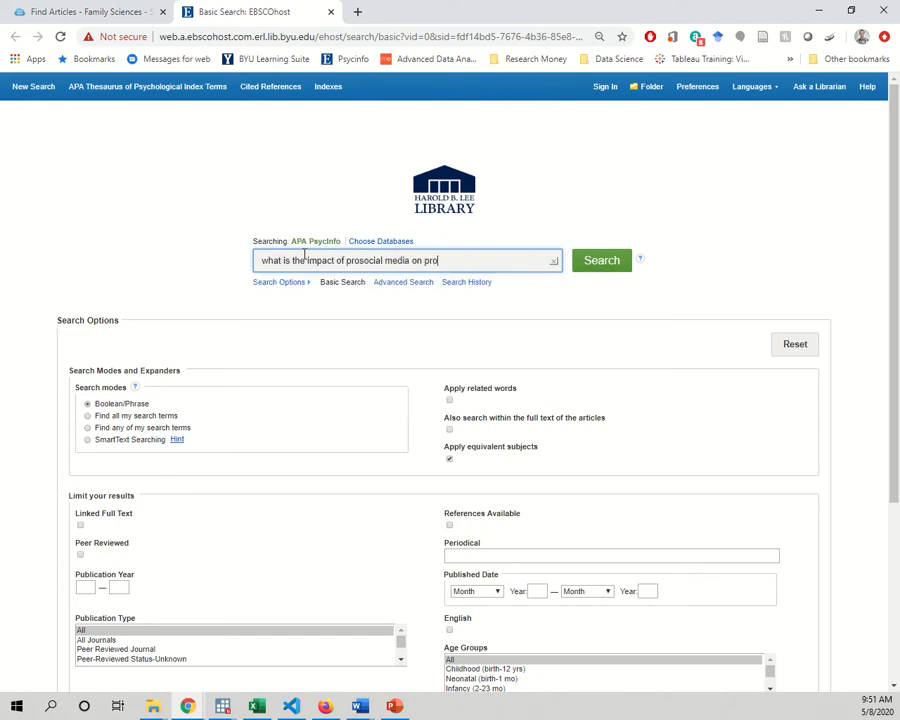
{"action": "type", "text": "social behavior"}
{"action": "key", "text": "Return"}
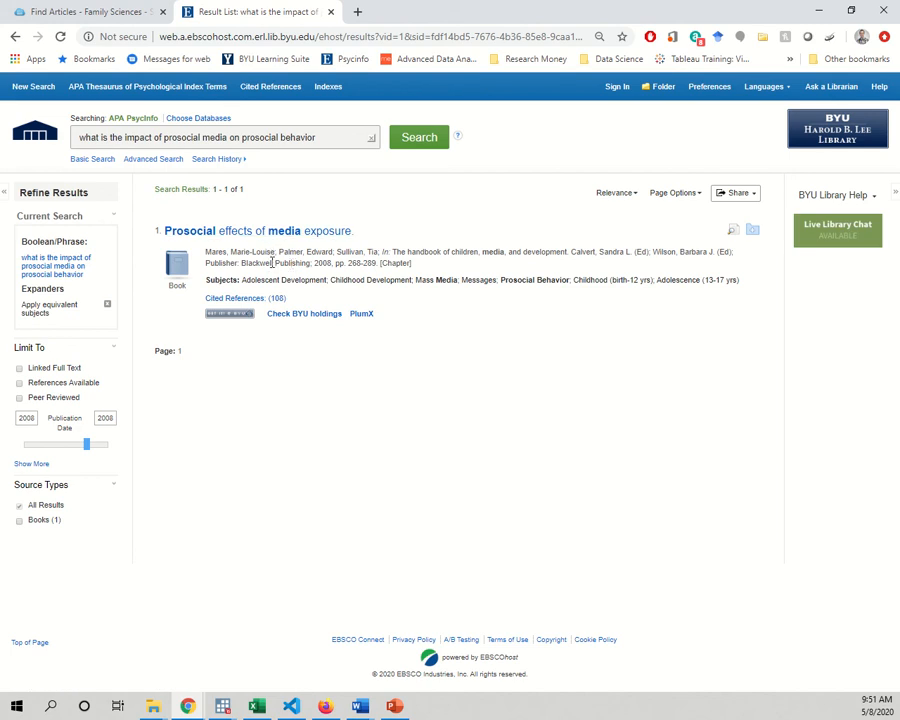
{"action": "left_click", "coordinate": [15, 36]}
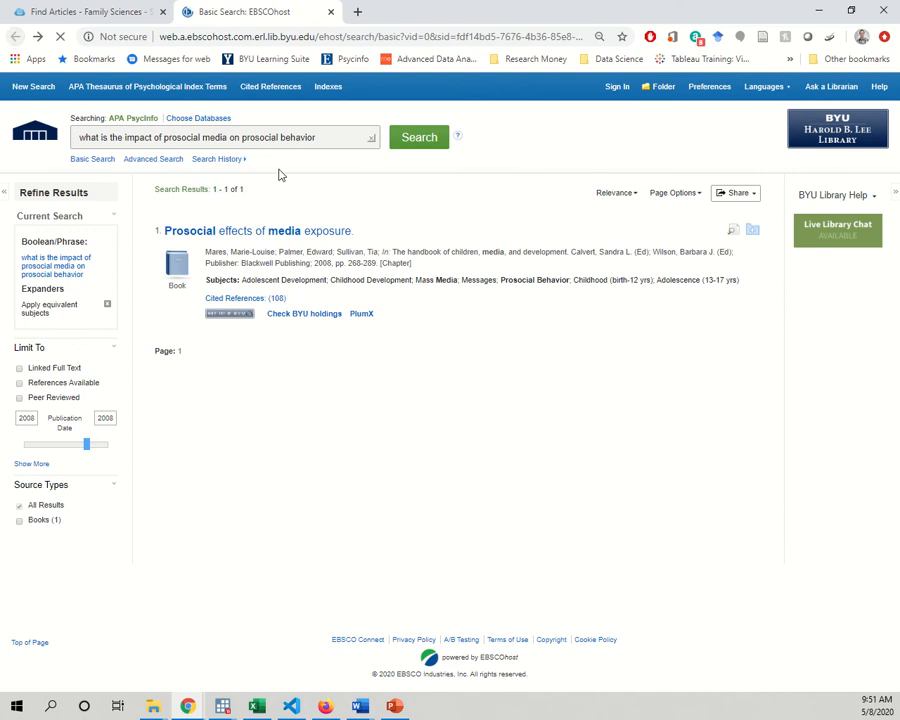
Step: Look over the basic search options and search APA PsycInfo for "prosocial media"
{"action": "left_click", "coordinate": [331, 260]}
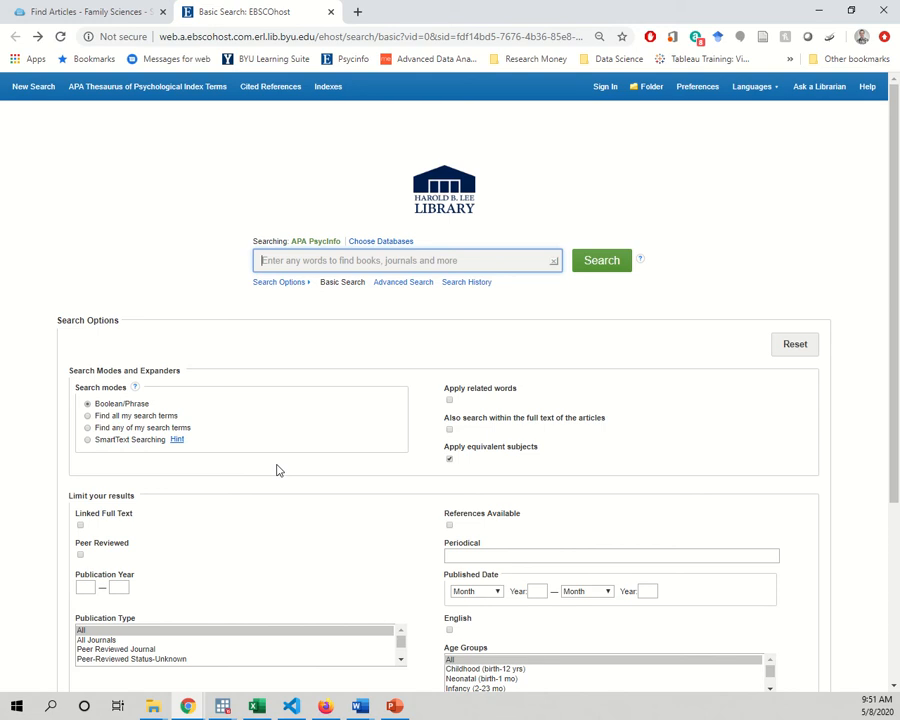
{"action": "scroll", "coordinate": [213, 461], "scroll_direction": "down", "scroll_amount": 3}
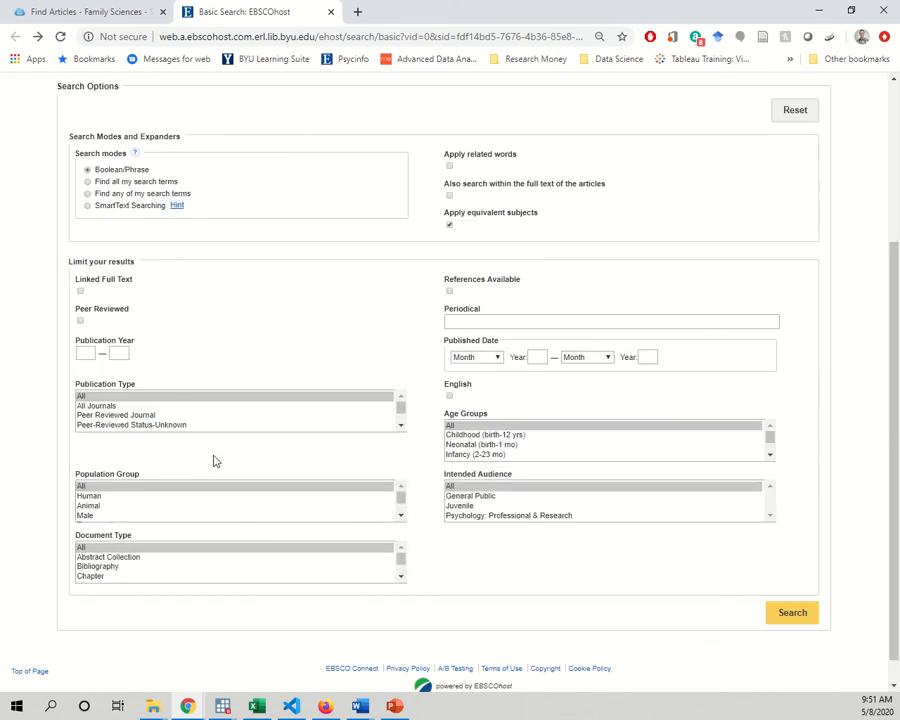
{"action": "scroll", "coordinate": [213, 461], "scroll_direction": "down", "scroll_amount": 1}
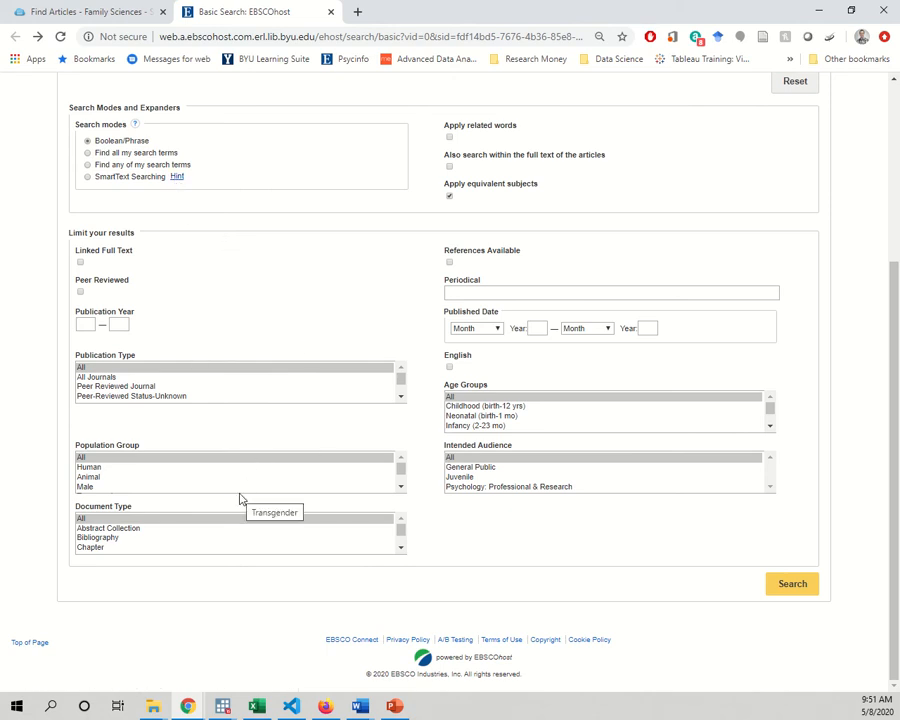
{"action": "scroll", "coordinate": [240, 490], "scroll_direction": "up", "scroll_amount": 3}
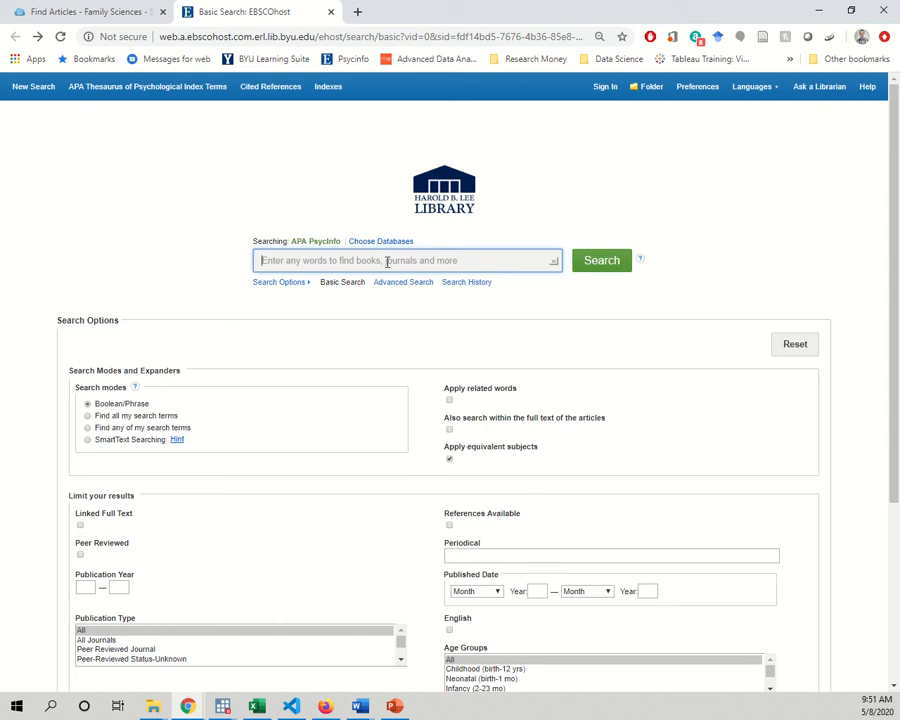
{"action": "type", "text": "prosocial media"}
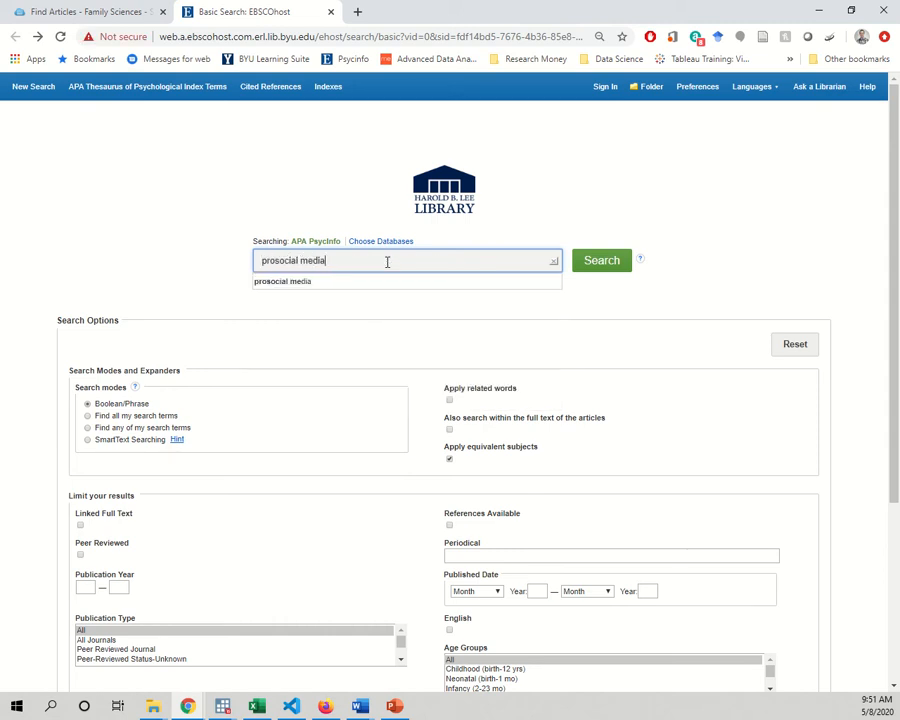
{"action": "key", "text": "Return"}
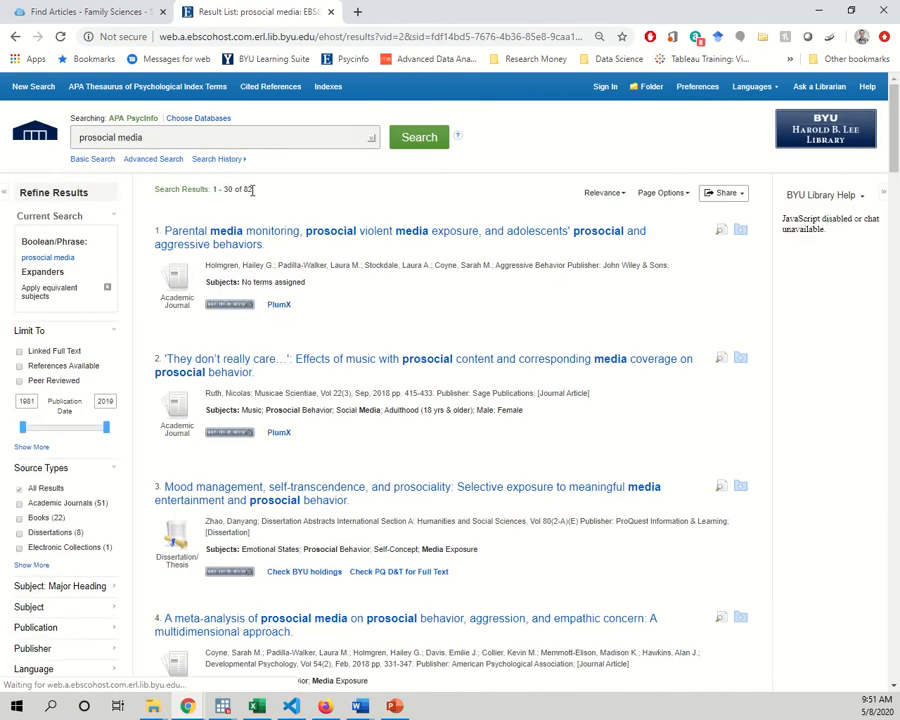
{"action": "double_click", "coordinate": [249, 189]}
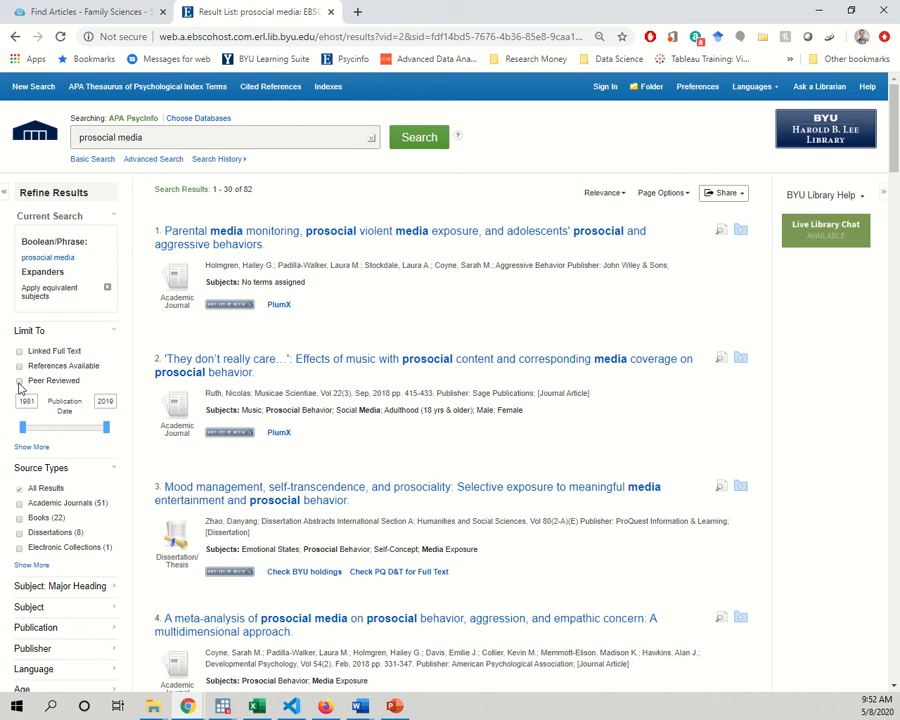
Step: Limit the search results to peer-reviewed sources with publication dates starting from 2010
{"action": "left_click", "coordinate": [20, 384]}
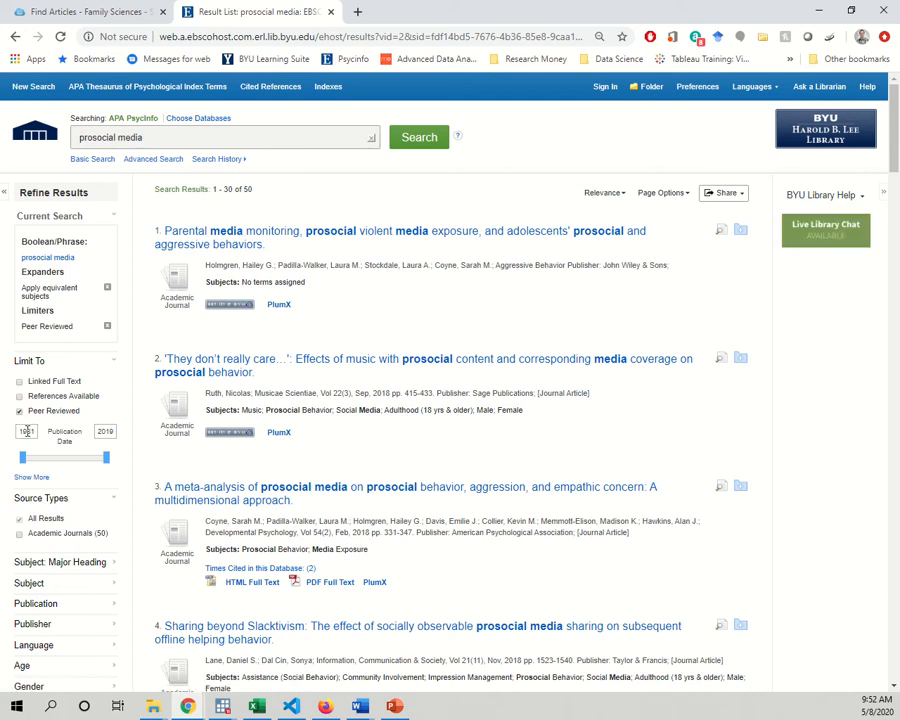
{"action": "double_click", "coordinate": [27, 431]}
{"action": "type", "text": "2010"}
{"action": "key", "text": "Return"}
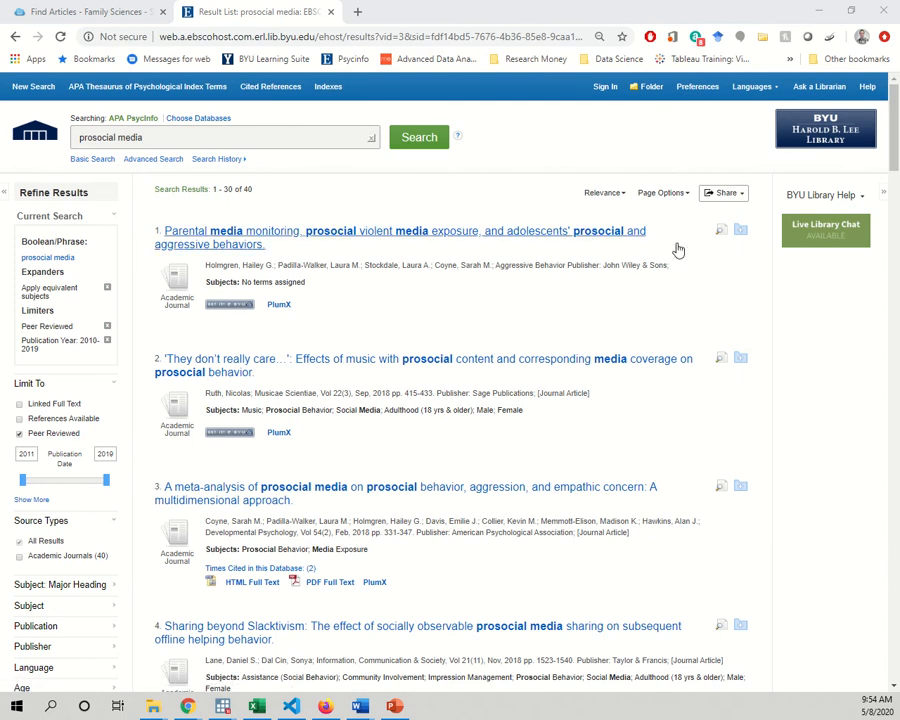
Step: Switch the results to the Detailed format and highlight the abstract of the first article on parental media monitoring
{"action": "left_click", "coordinate": [668, 194]}
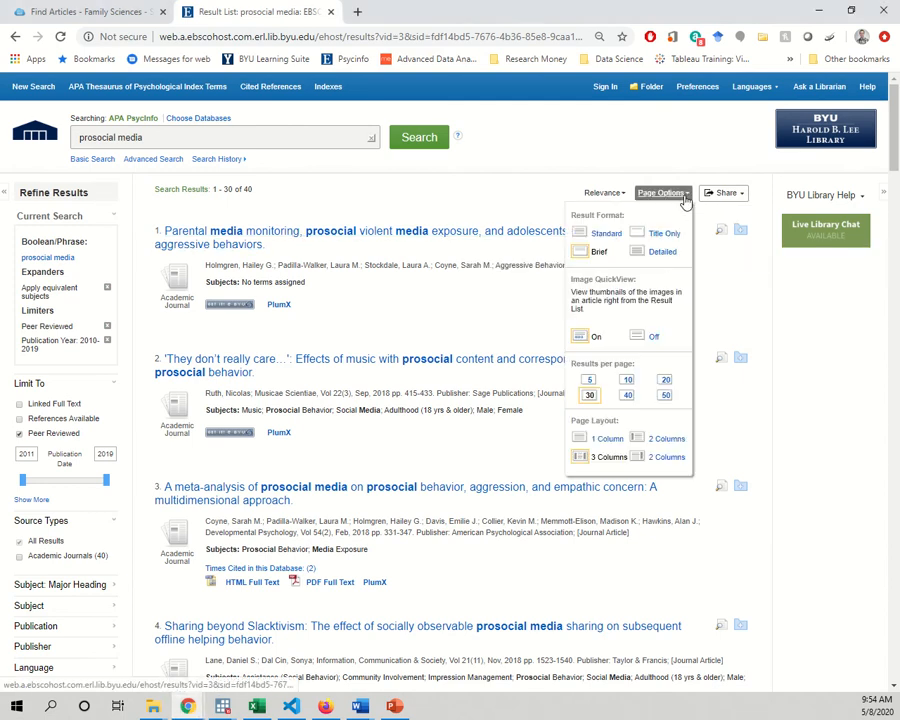
{"action": "left_click", "coordinate": [662, 251]}
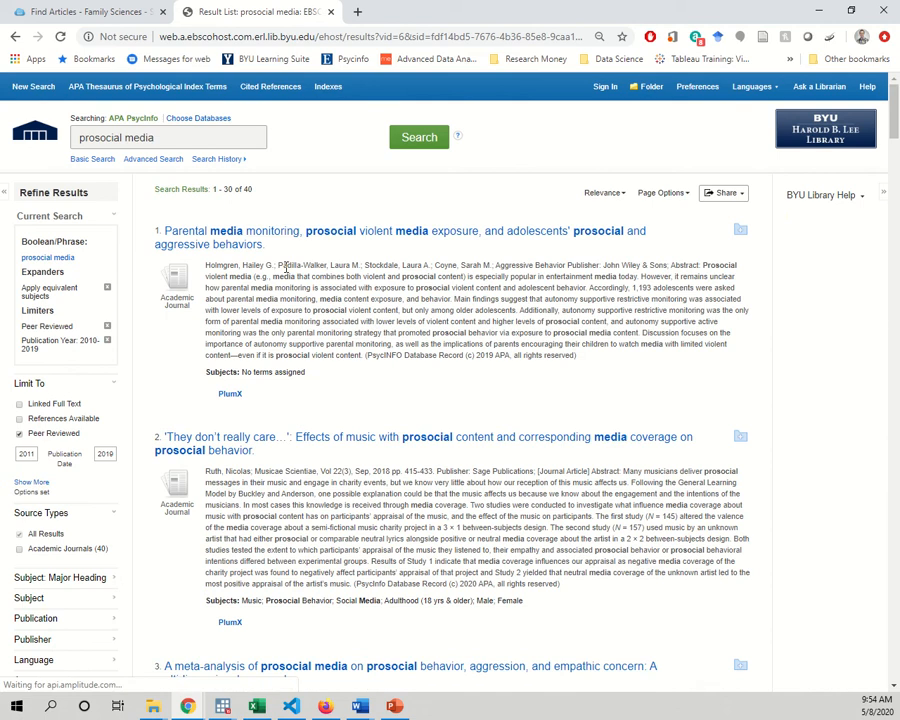
{"action": "left_click_drag", "start_coordinate": [509, 265], "coordinate": [526, 356]}
{"action": "left_click", "coordinate": [597, 359]}
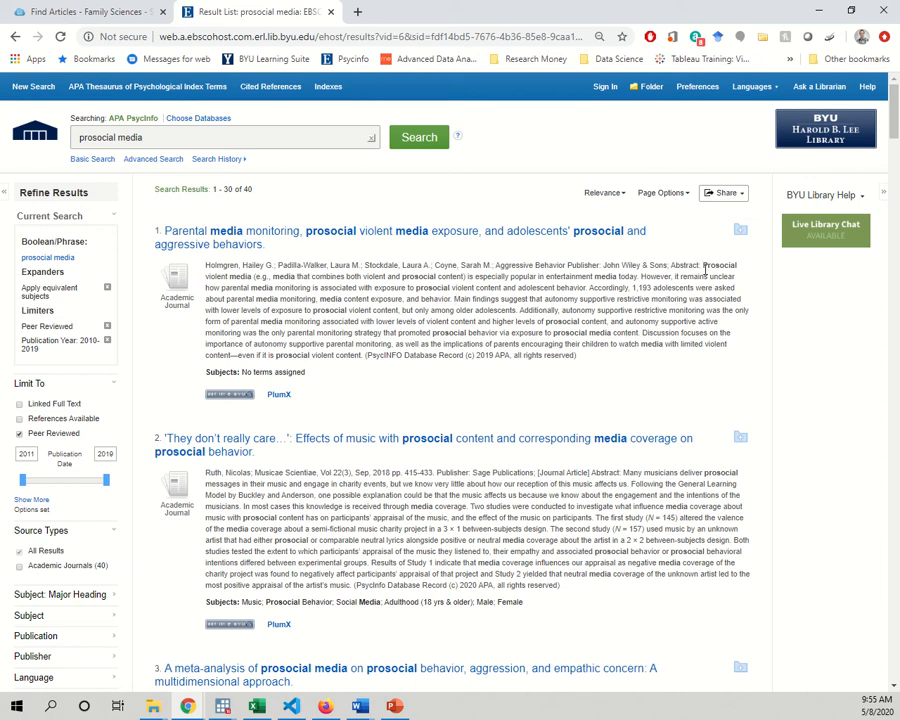
{"action": "left_click_drag", "start_coordinate": [705, 268], "coordinate": [358, 352]}
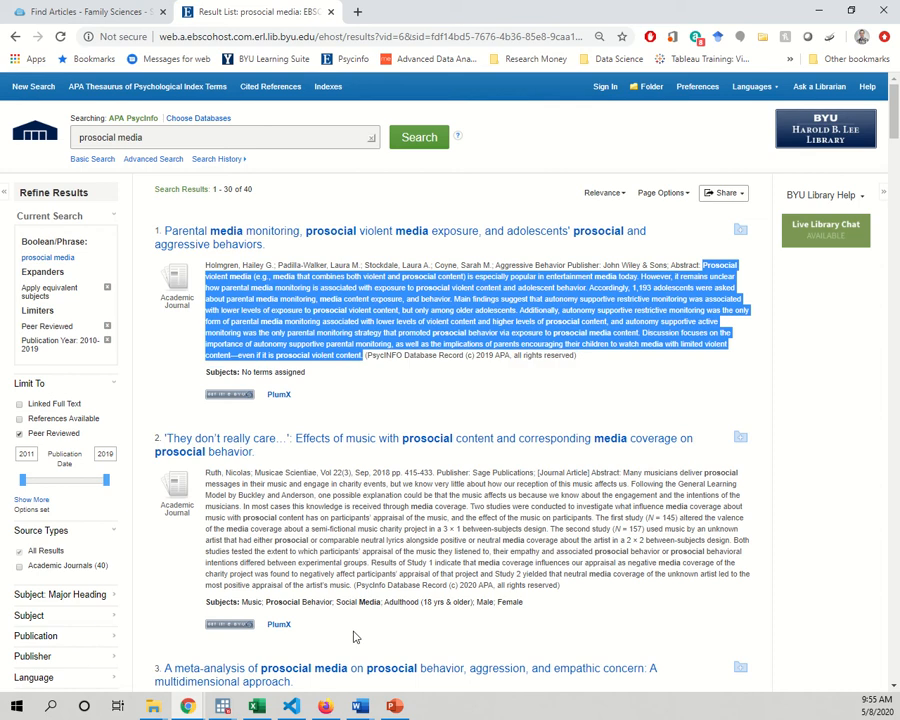
Step: In the Word assignment instructions, highlight the rule against copying the abstract, and return to the browser to highlight the first article's abstract
{"action": "mouse_move", "coordinate": [362, 710]}
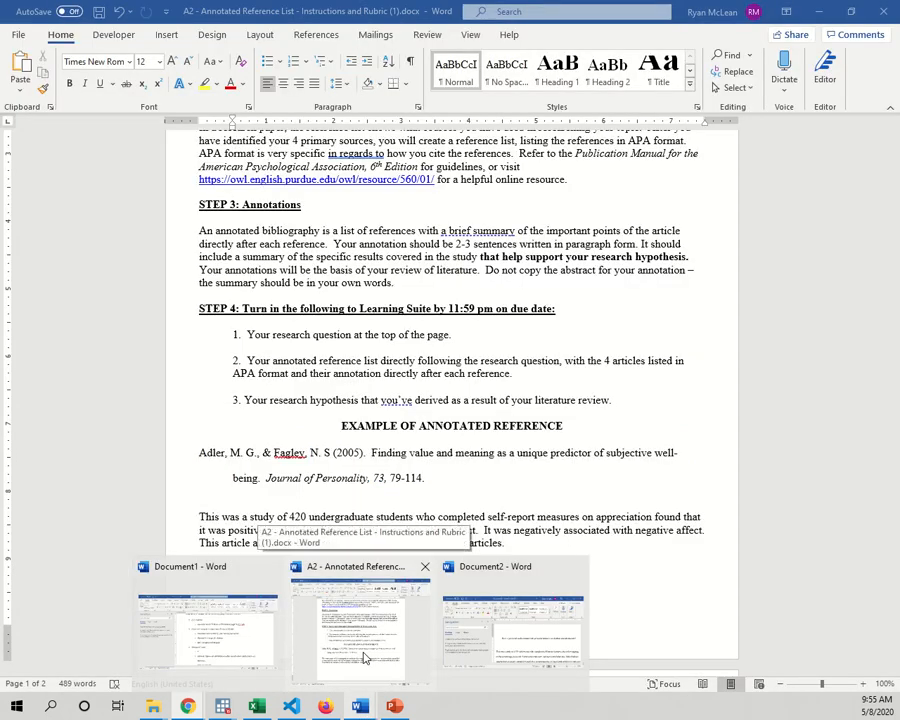
{"action": "left_click", "coordinate": [364, 654]}
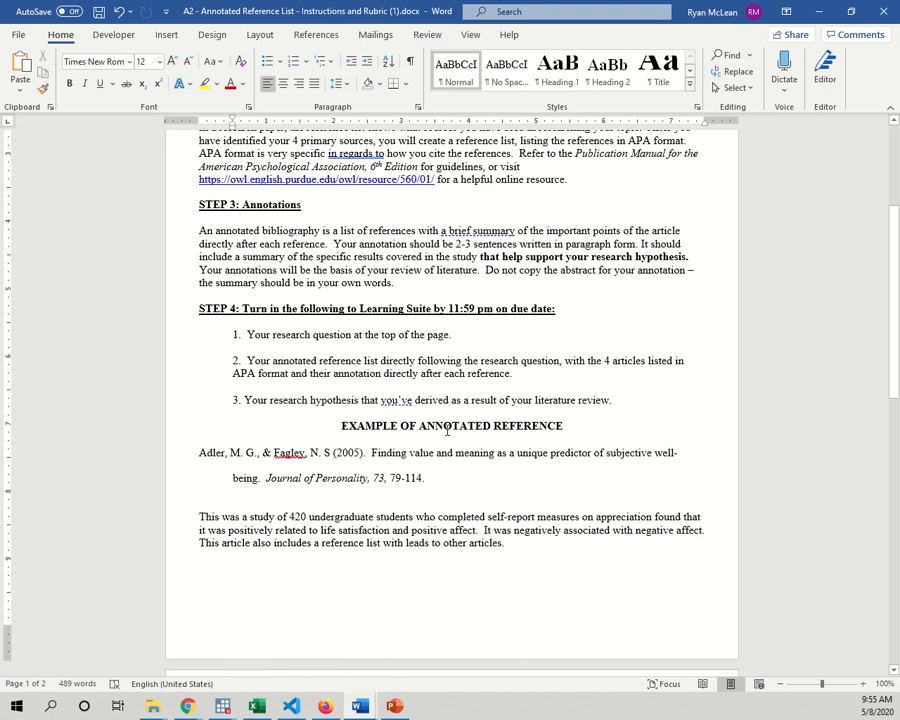
{"action": "scroll", "coordinate": [380, 425], "scroll_direction": "up", "scroll_amount": 3}
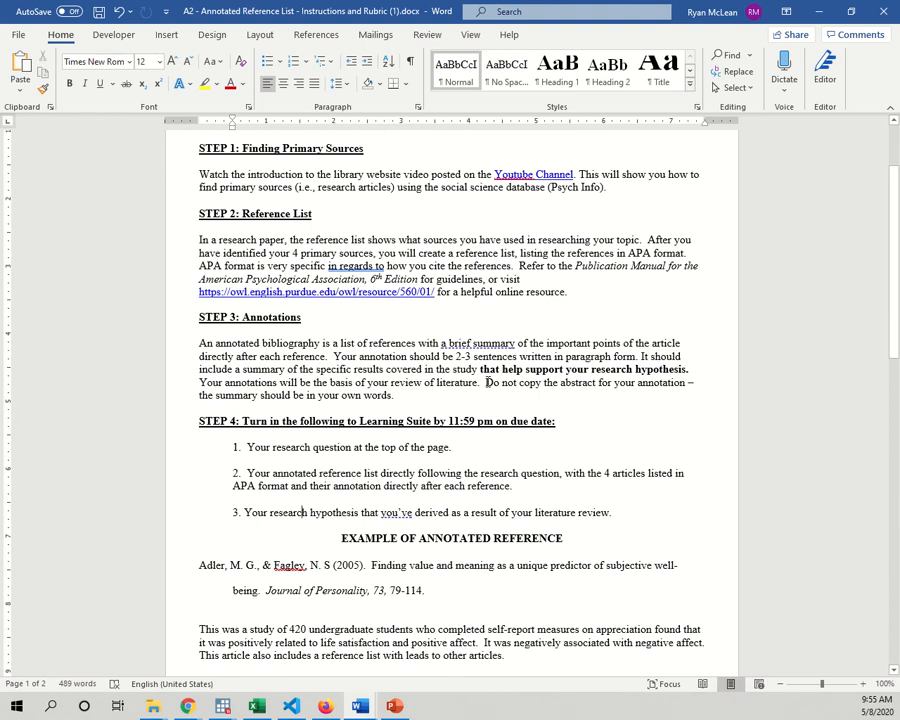
{"action": "mouse_move", "coordinate": [486, 383]}
{"action": "left_mouse_down"}
{"action": "mouse_move", "coordinate": [651, 387]}
{"action": "mouse_move", "coordinate": [649, 396]}
{"action": "mouse_move", "coordinate": [542, 400]}
{"action": "left_mouse_up"}
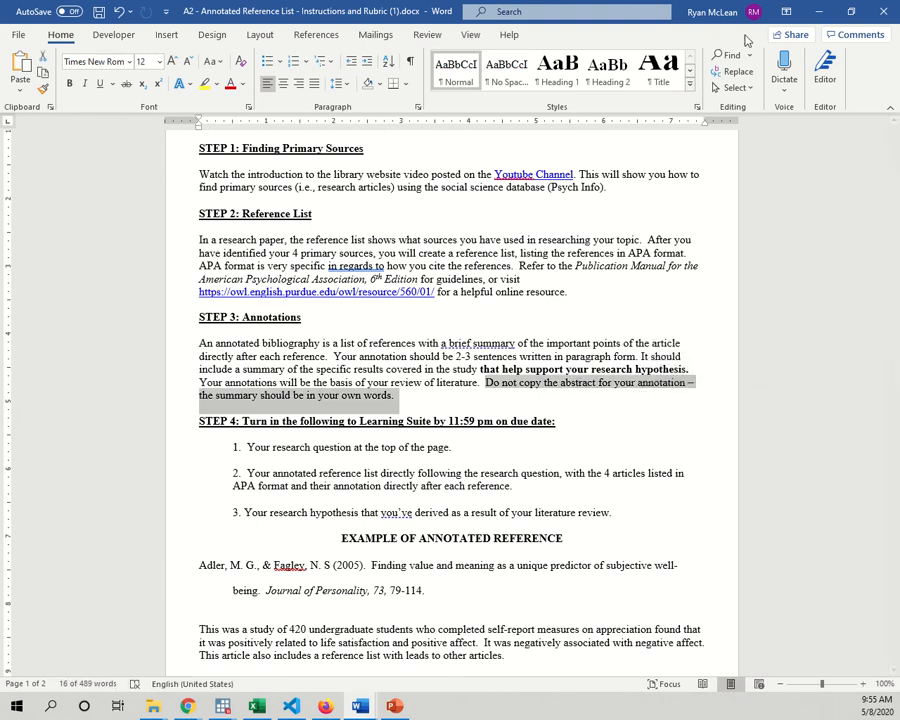
{"action": "left_click", "coordinate": [819, 14]}
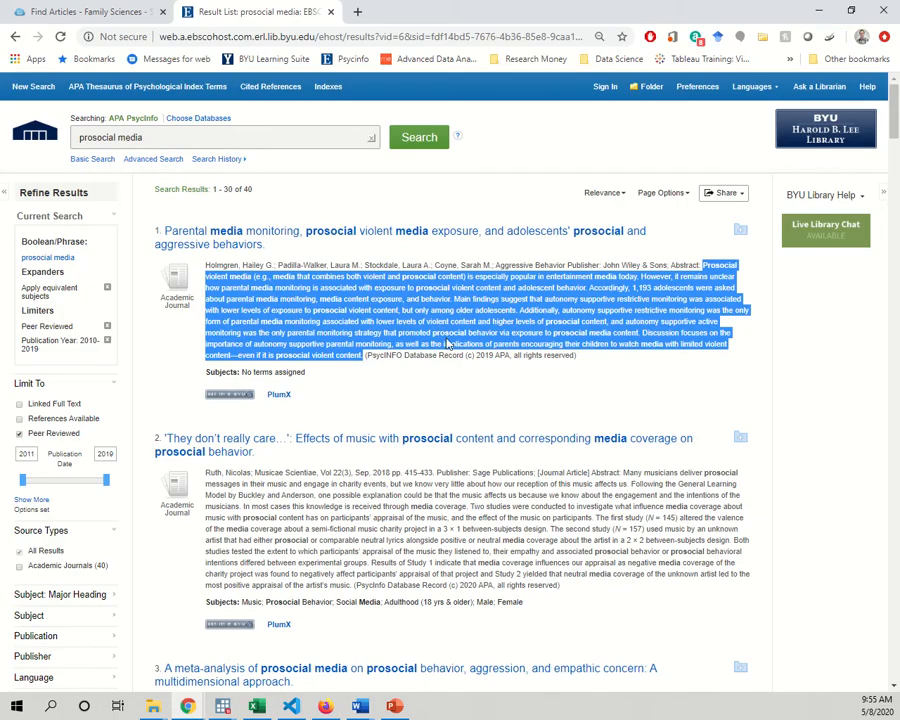
{"action": "left_click", "coordinate": [407, 310]}
{"action": "left_click_drag", "start_coordinate": [386, 280], "coordinate": [363, 355]}
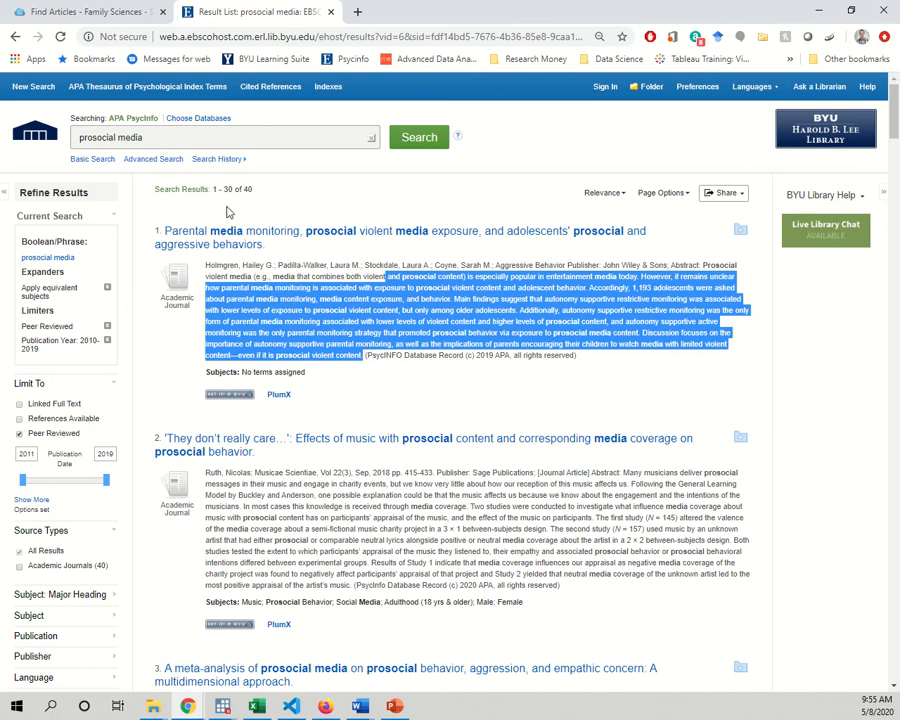
Step: Run an advanced search for "prosocial media" AND "prosocial behavior" and look over the results
{"action": "left_click", "coordinate": [212, 133]}
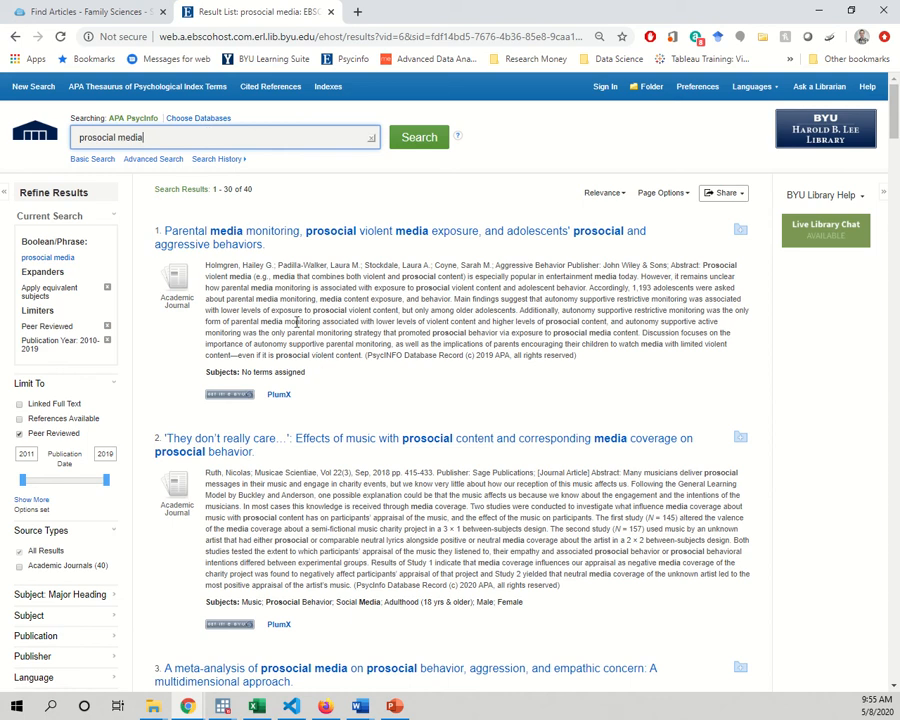
{"action": "left_click", "coordinate": [165, 162]}
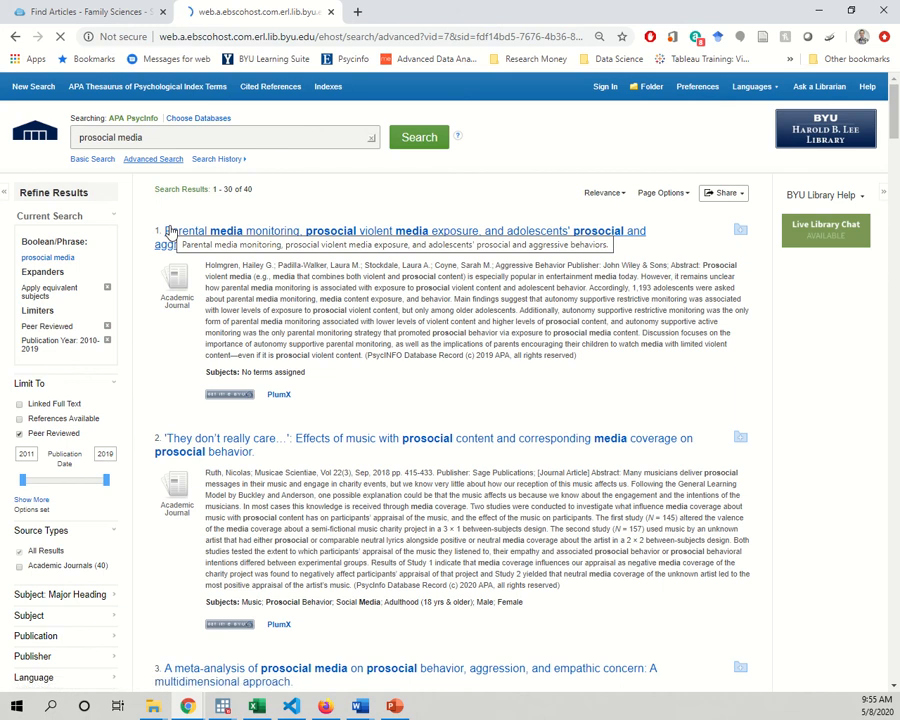
{"action": "left_click_drag", "start_coordinate": [163, 152], "coordinate": [76, 149]}
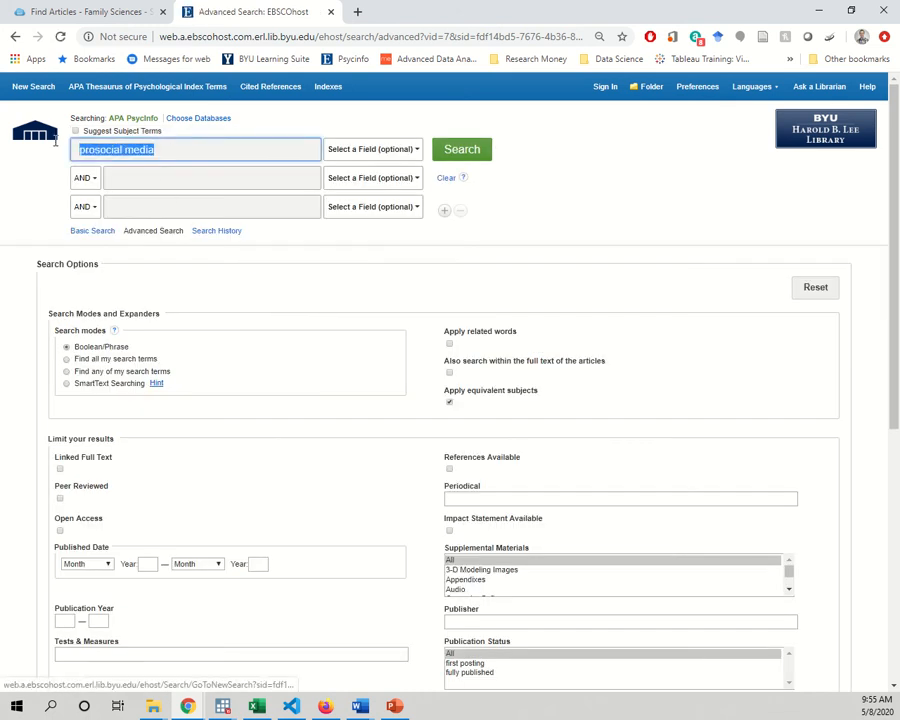
{"action": "left_click", "coordinate": [138, 178]}
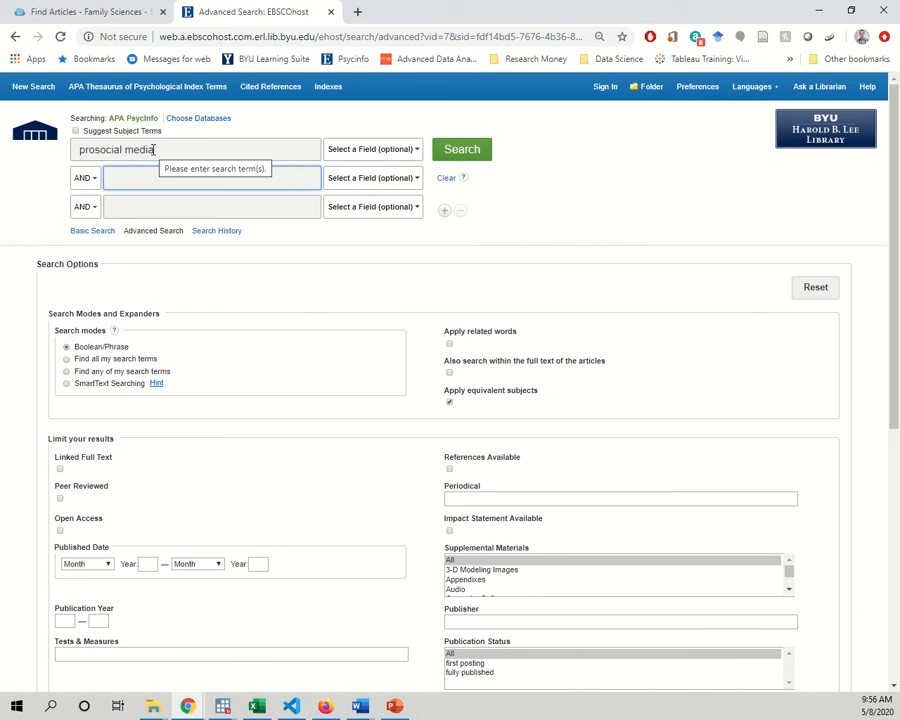
{"action": "type", "text": "proso"}
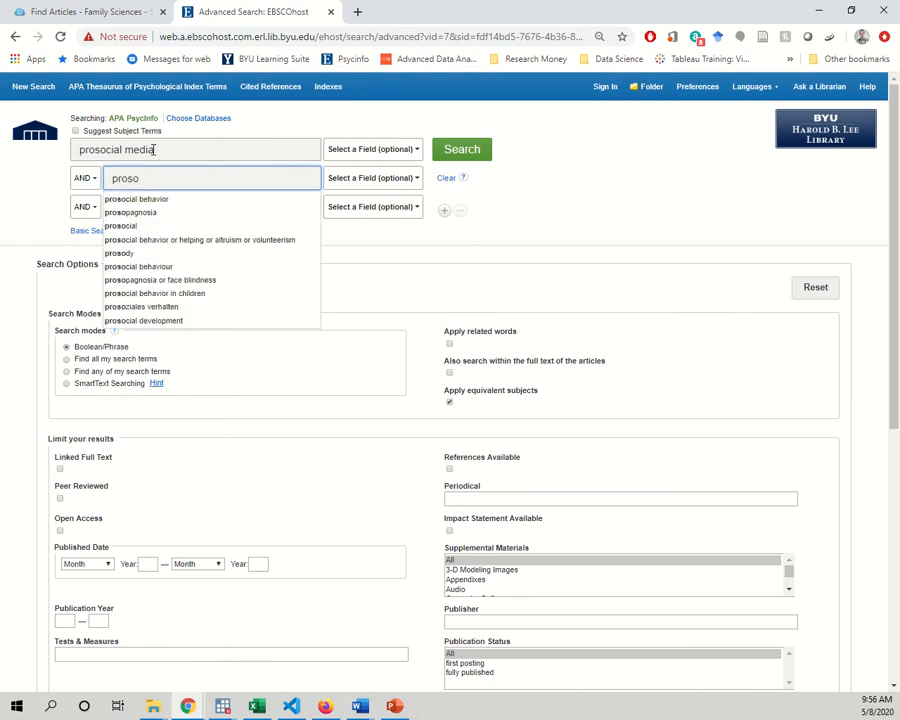
{"action": "type", "text": "cial"}
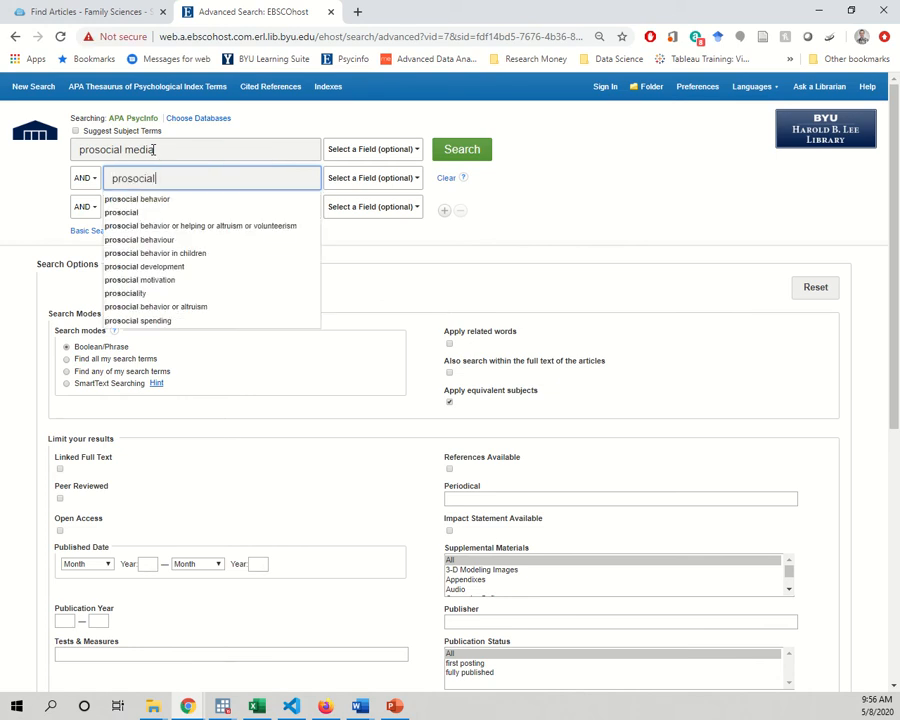
{"action": "key", "text": "Down"}
{"action": "key", "text": "Return"}
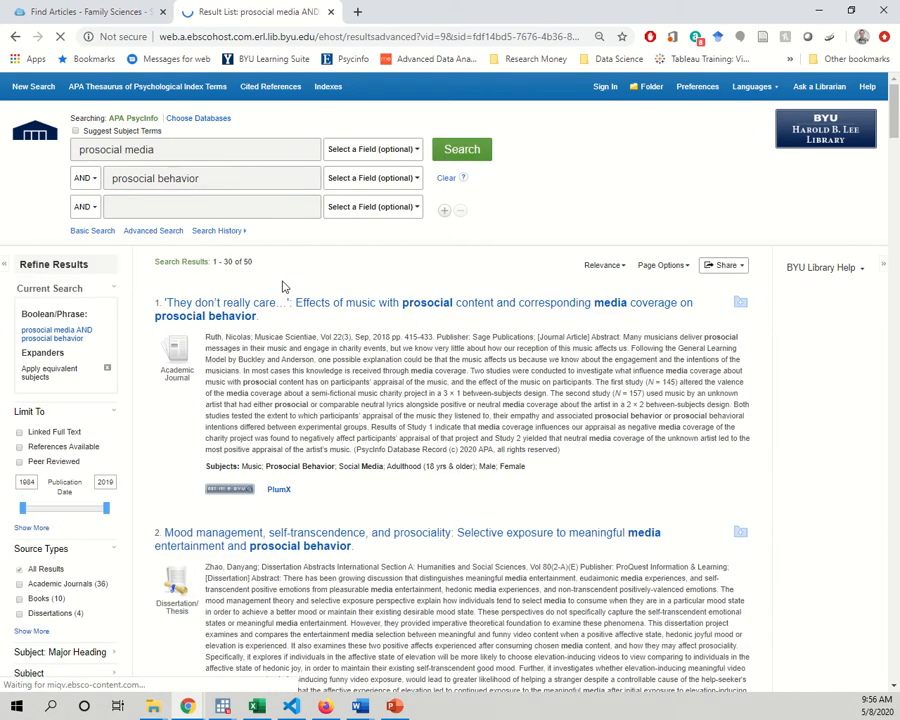
{"action": "left_click_drag", "start_coordinate": [255, 262], "coordinate": [221, 261]}
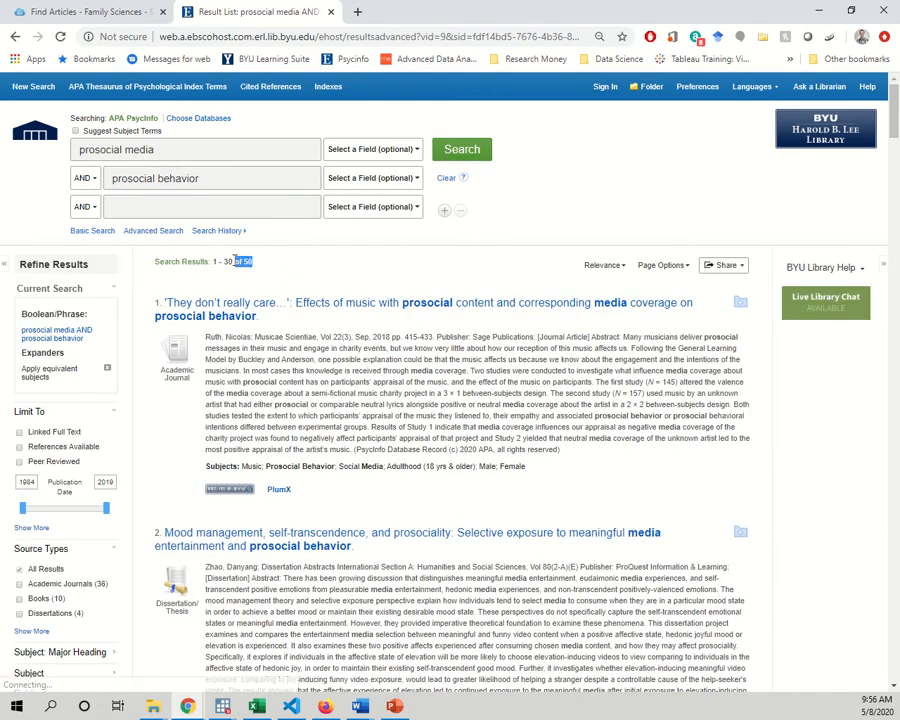
{"action": "left_click", "coordinate": [271, 270]}
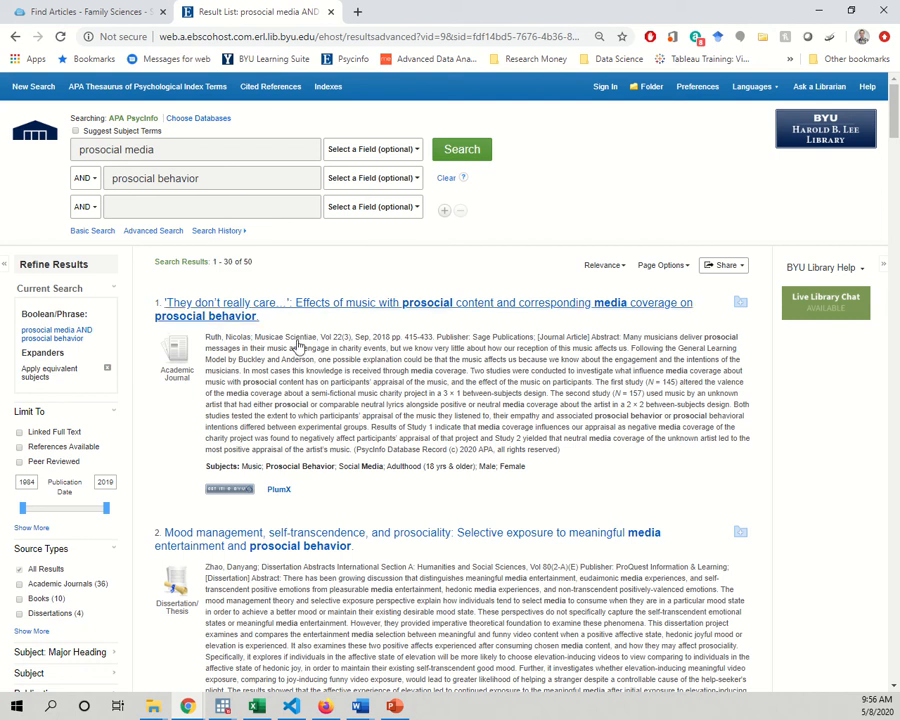
{"action": "scroll", "coordinate": [335, 404], "scroll_direction": "down", "scroll_amount": 6}
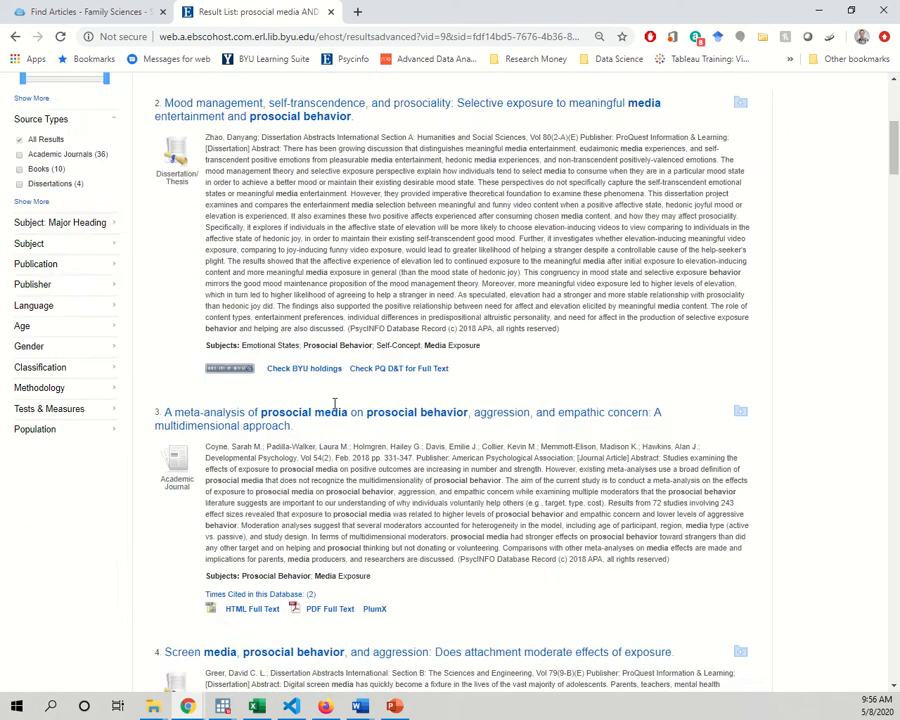
{"action": "scroll", "coordinate": [335, 404], "scroll_direction": "up", "scroll_amount": 6}
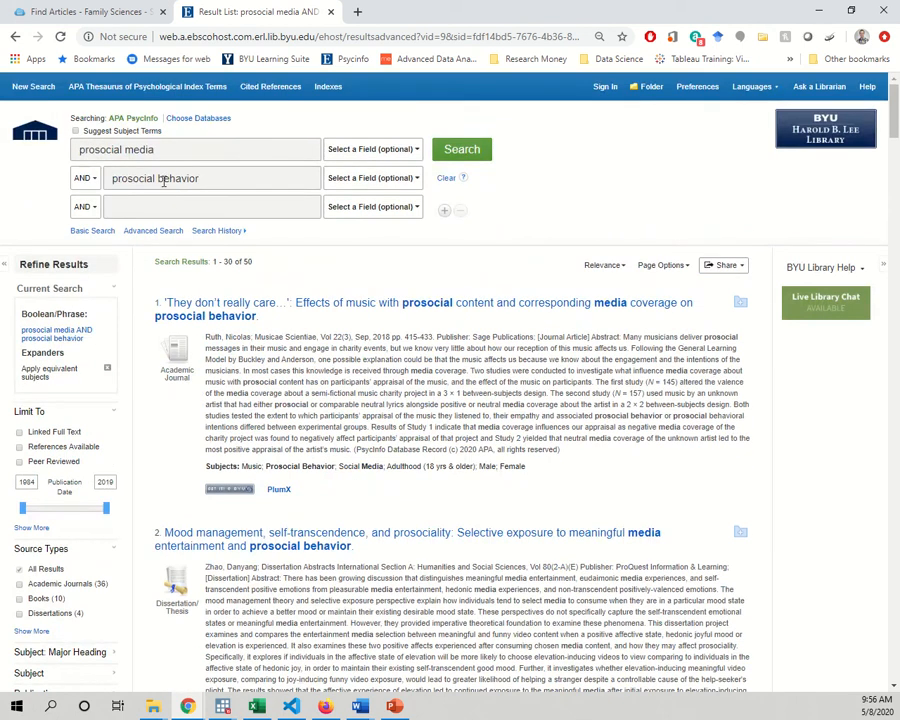
Step: Broaden the first search term to "(prosocial media OR educational media)", rerun the search and highlight the result total
{"action": "left_click", "coordinate": [161, 150]}
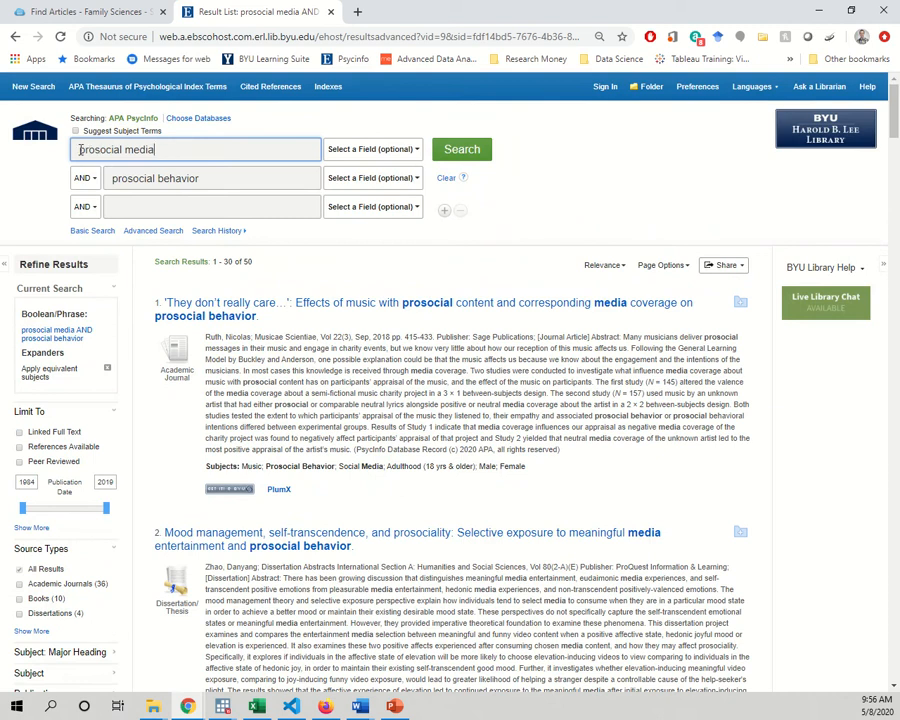
{"action": "type", "text": "("}
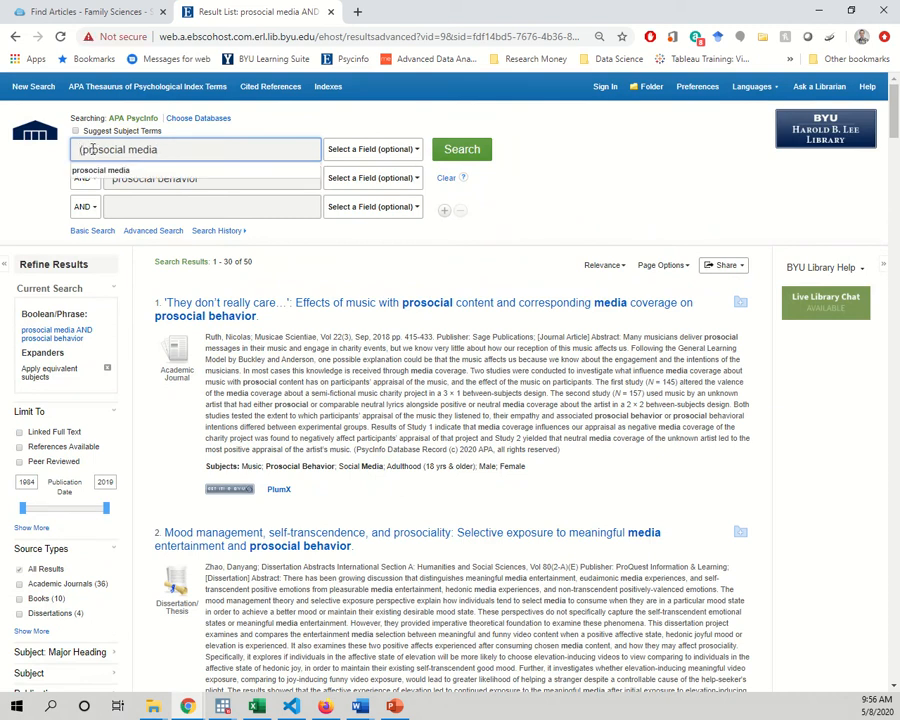
{"action": "type", "text": ")"}
{"action": "type", "text": "OR"}
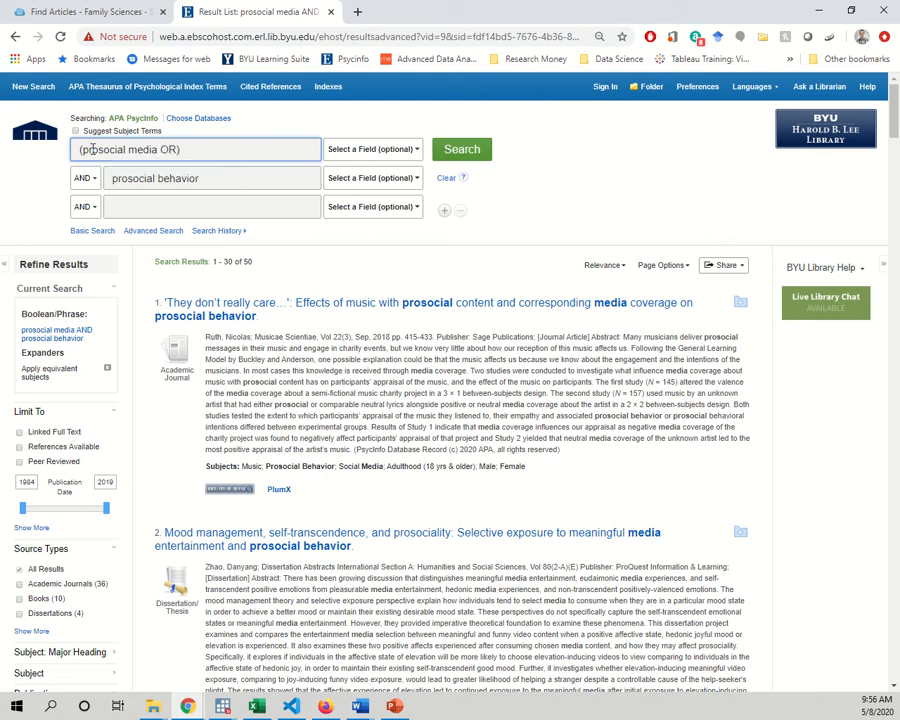
{"action": "type", "text": " educational media"}
{"action": "left_click", "coordinate": [460, 149]}
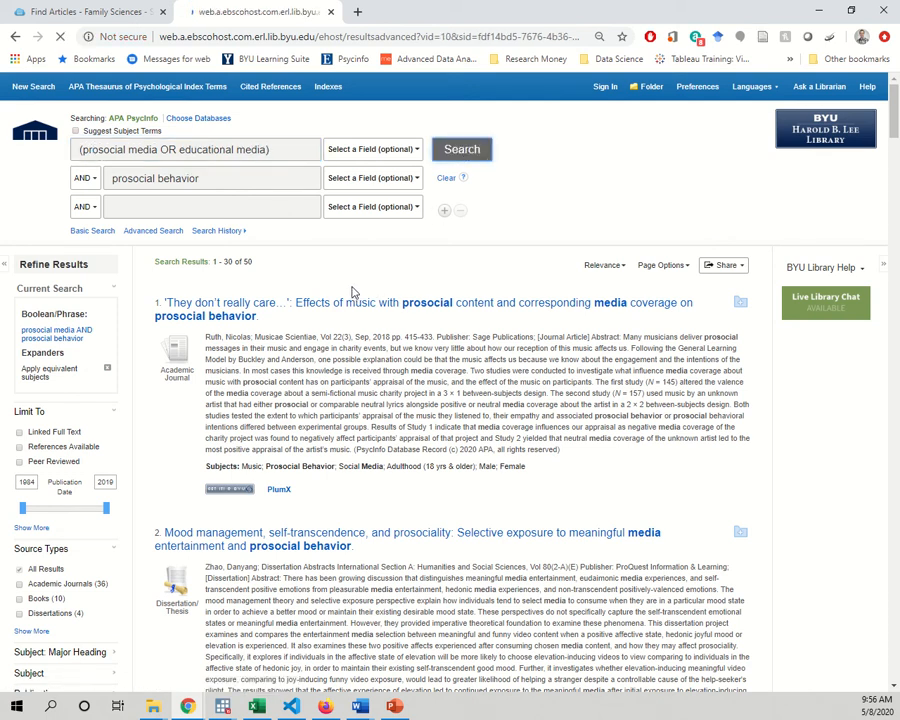
{"action": "double_click", "coordinate": [248, 261]}
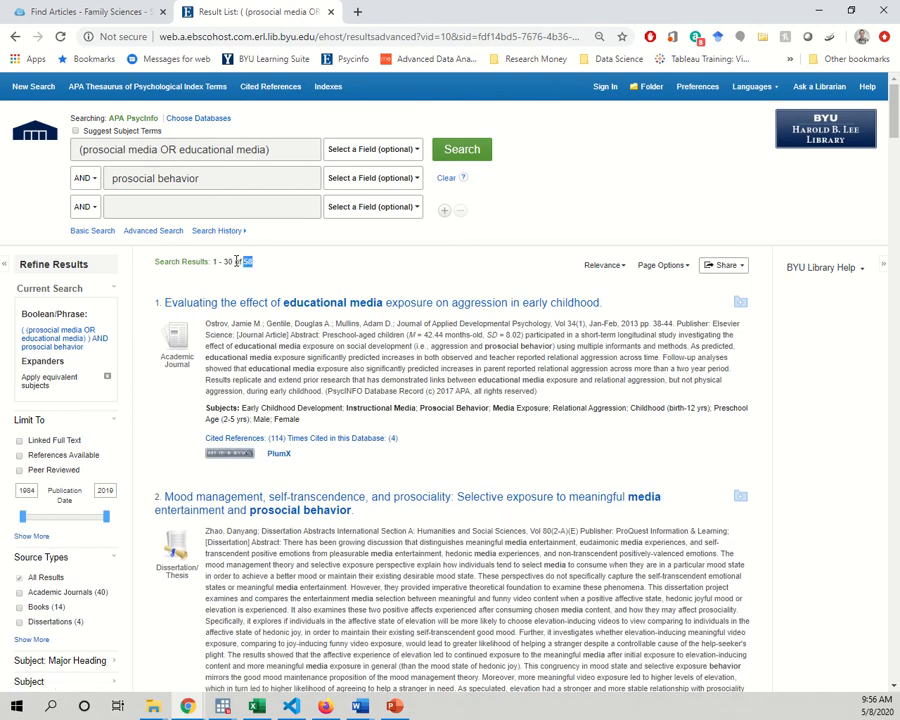
Step: Add the truncated term "violen*" as a third search term, combined with the NOT operator
{"action": "left_click", "coordinate": [100, 150]}
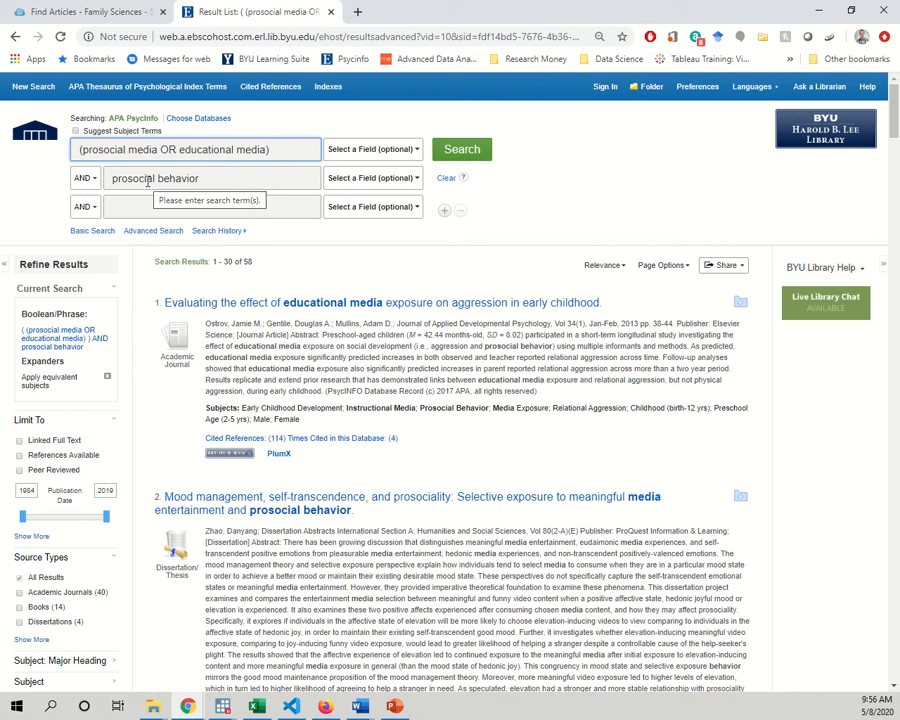
{"action": "left_click", "coordinate": [90, 206]}
{"action": "left_click", "coordinate": [87, 254]}
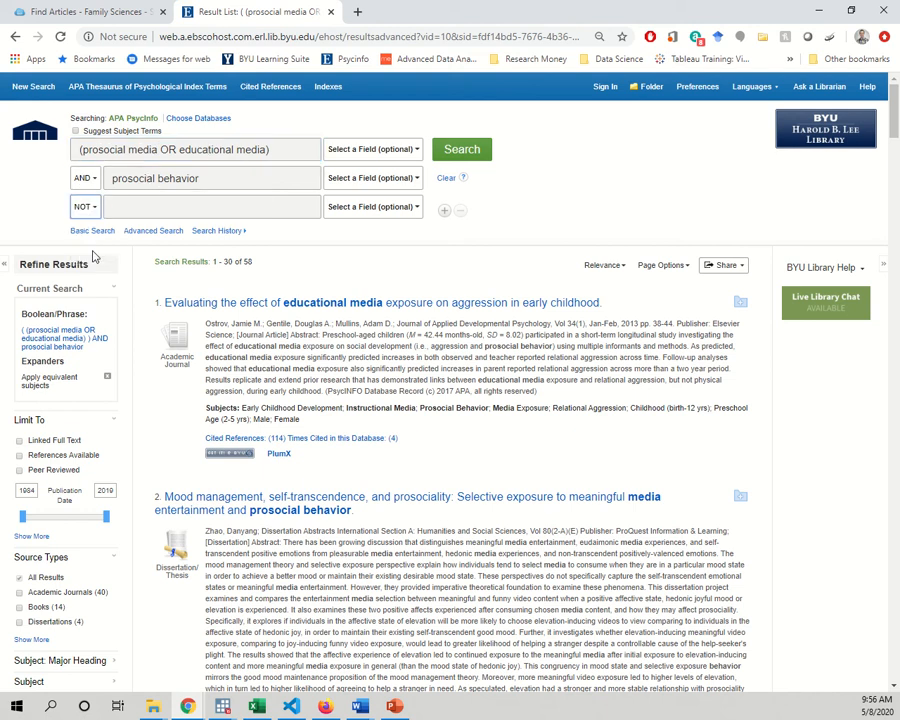
{"action": "left_click", "coordinate": [122, 207]}
{"action": "type", "text": "violent"}
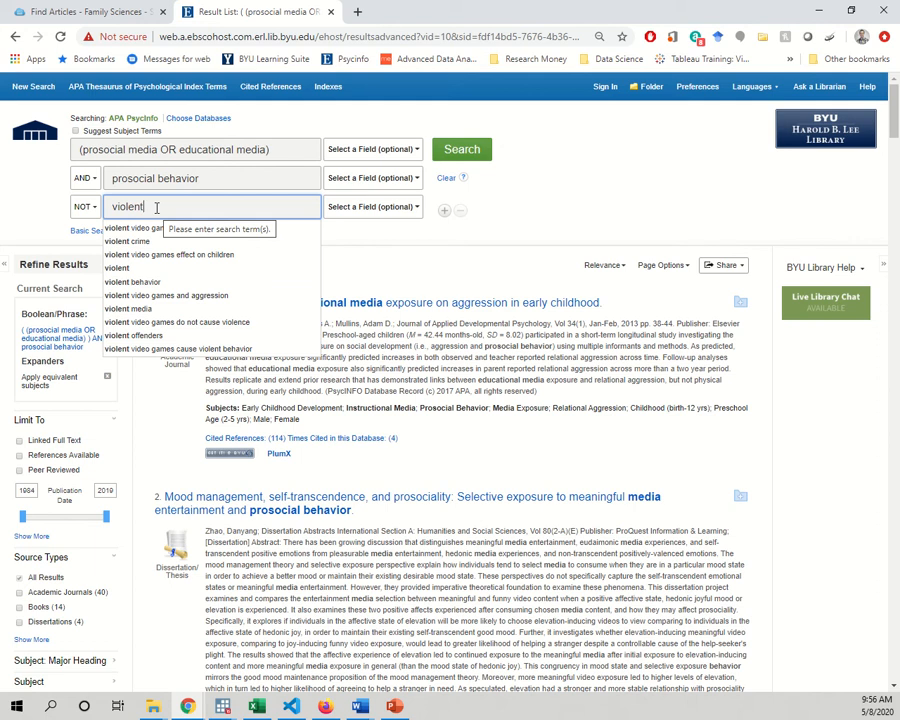
{"action": "key", "text": "BackSpace"}
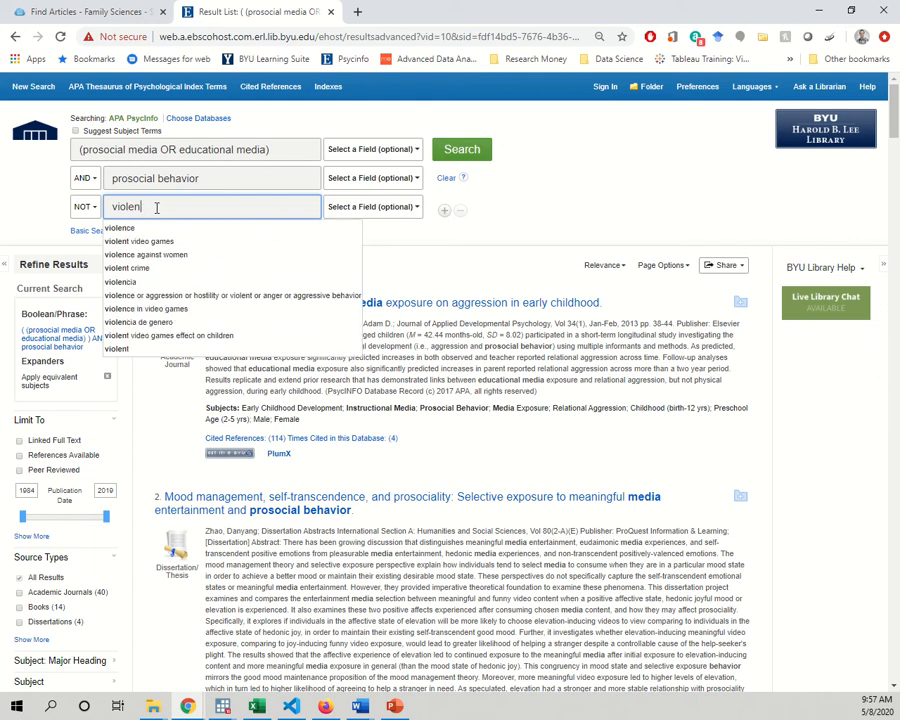
{"action": "type", "text": "*"}
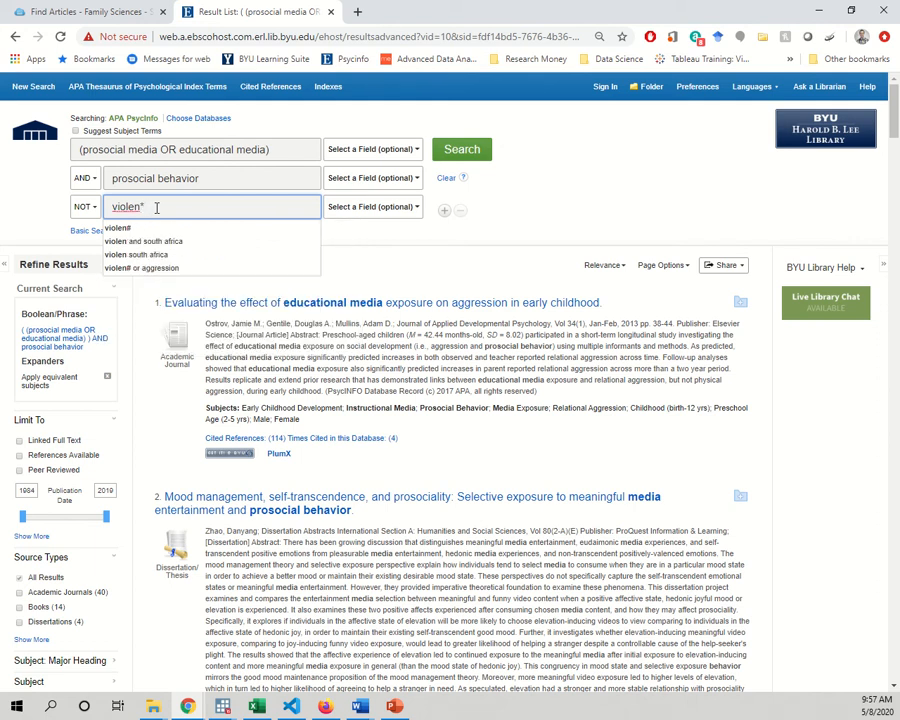
{"action": "key", "text": "BackSpace"}
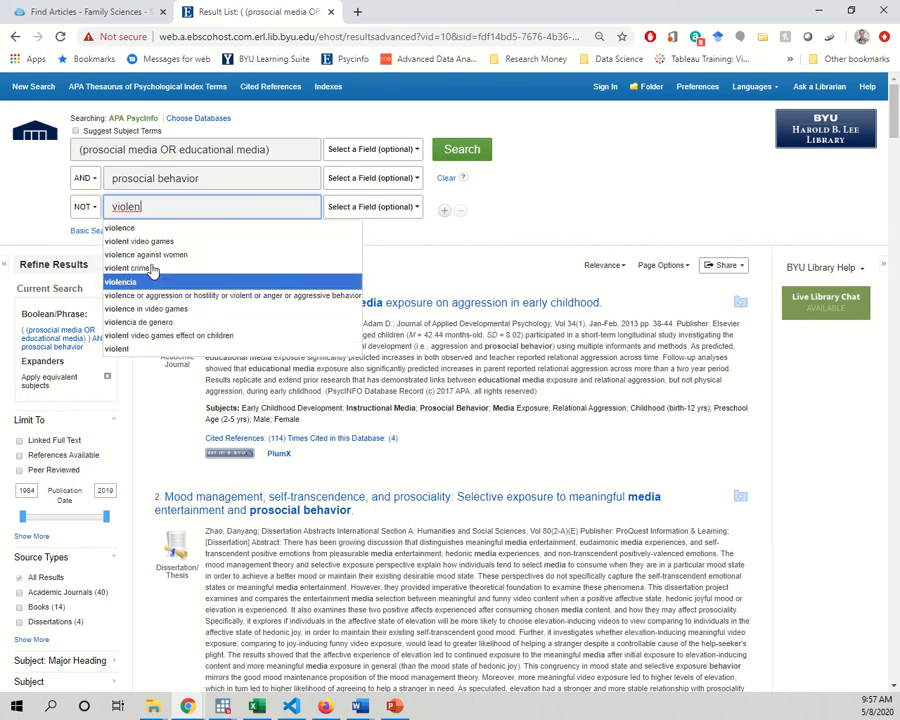
{"action": "type", "text": "*"}
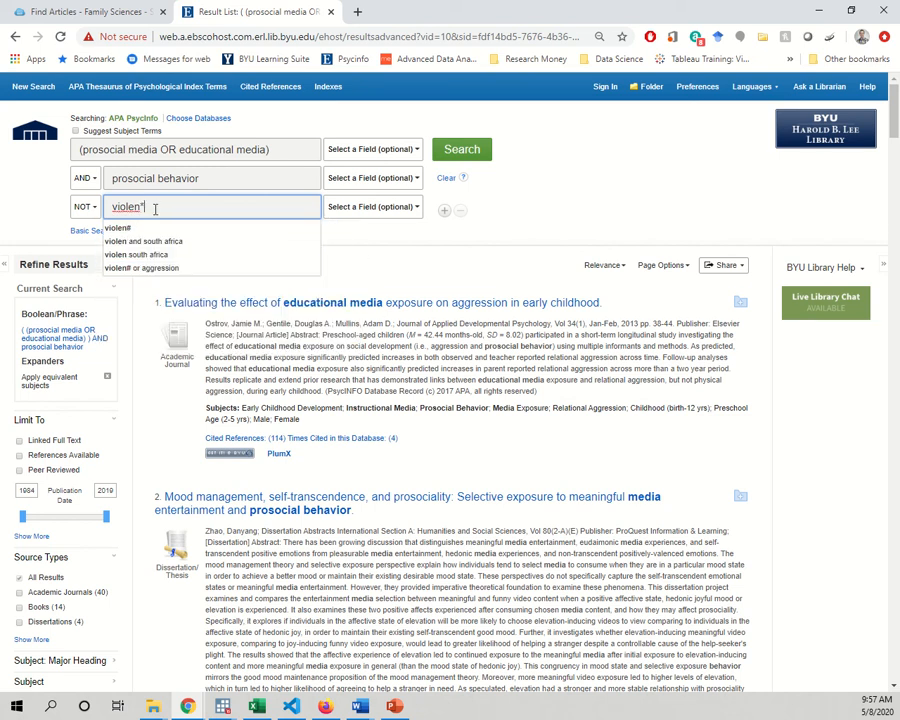
Step: Run the search excluding "violen*", and highlight its three search terms and the result total
{"action": "left_click", "coordinate": [503, 213]}
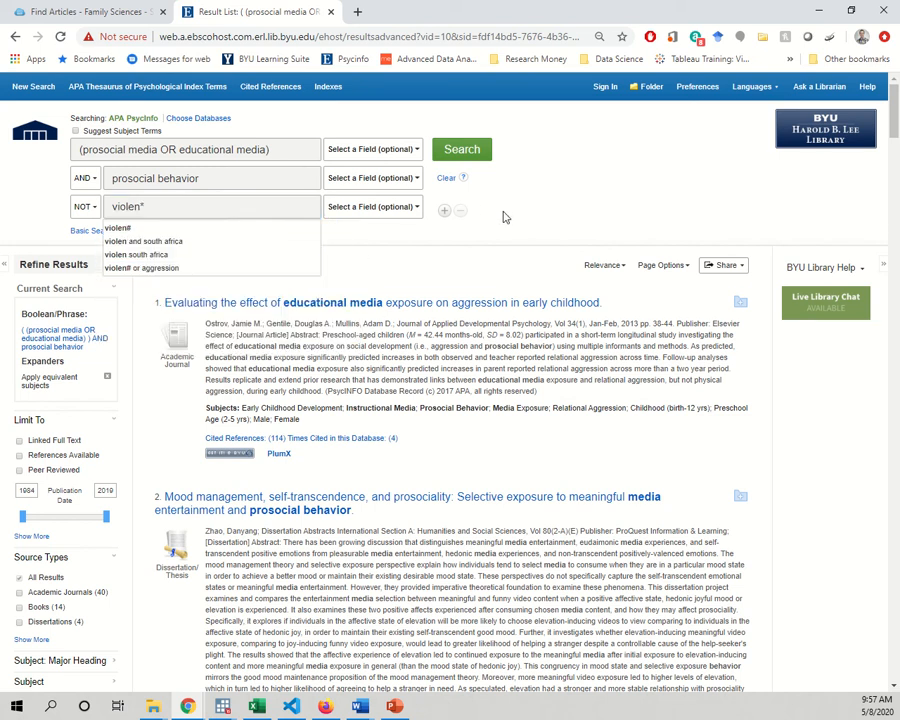
{"action": "left_click", "coordinate": [460, 152]}
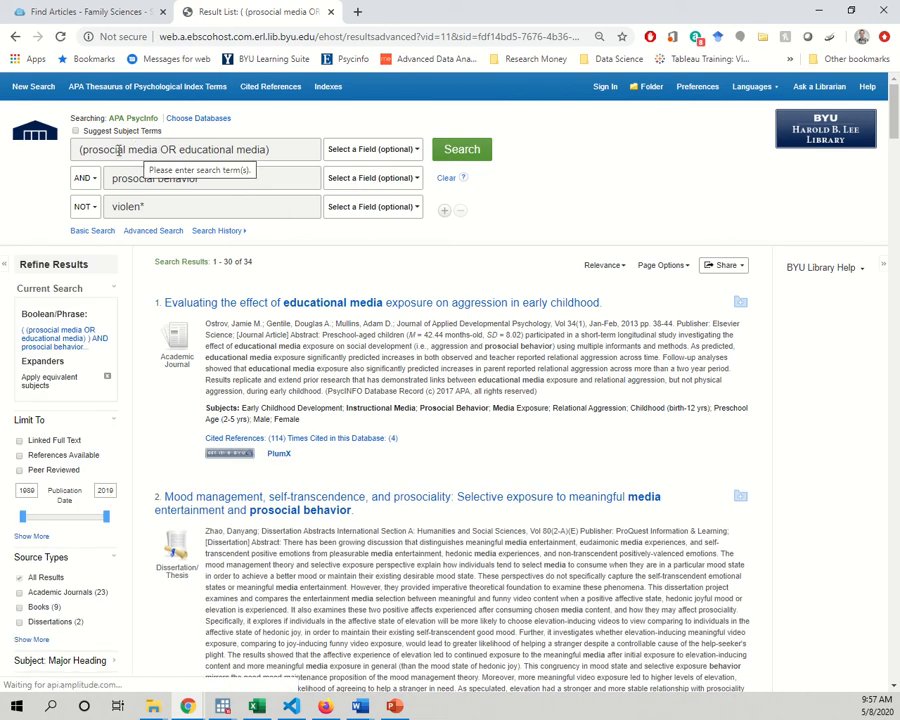
{"action": "left_click_drag", "start_coordinate": [118, 150], "coordinate": [205, 150]}
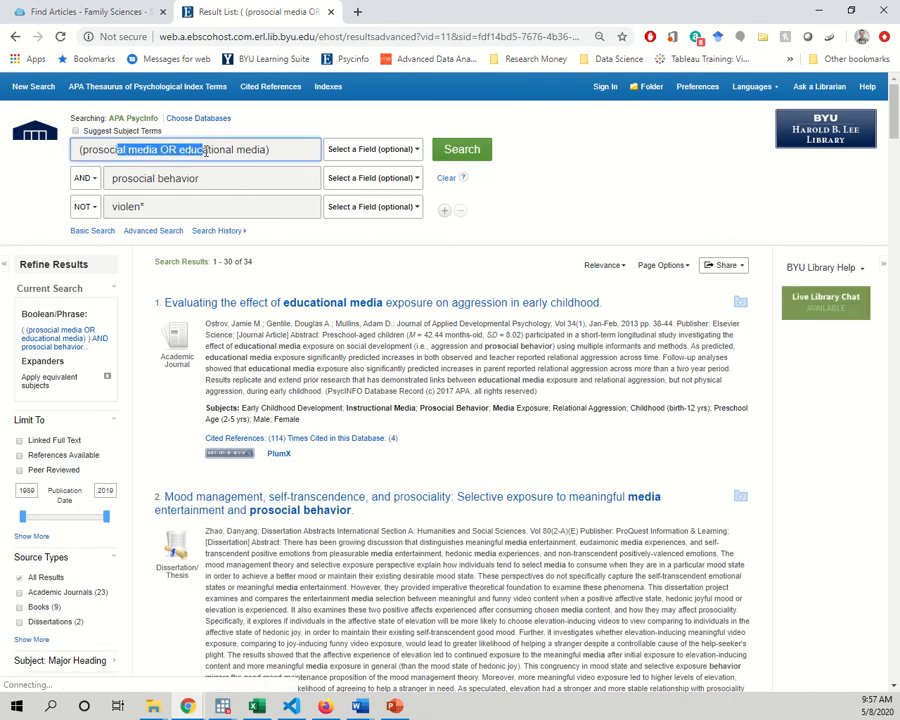
{"action": "left_click", "coordinate": [205, 150]}
{"action": "left_click_drag", "start_coordinate": [125, 183], "coordinate": [176, 183]}
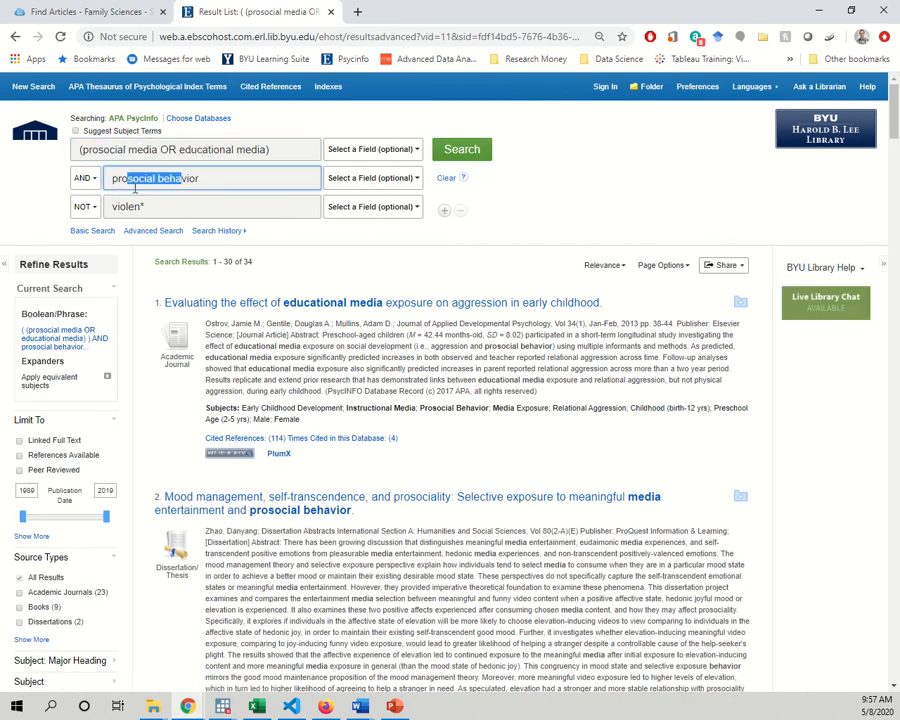
{"action": "double_click", "coordinate": [117, 206]}
{"action": "left_click", "coordinate": [120, 206]}
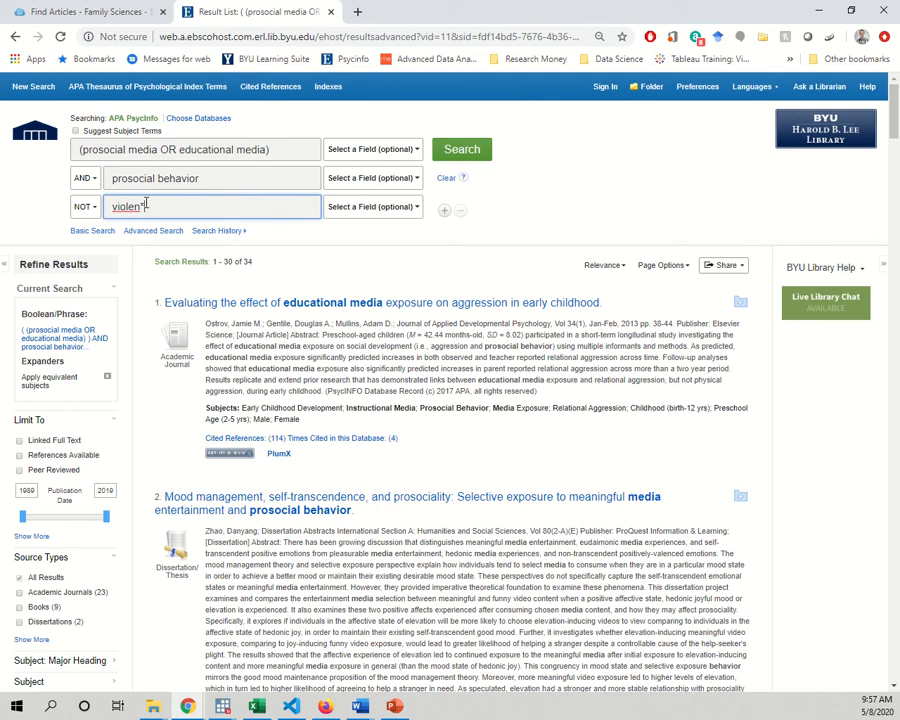
{"action": "triple_click", "coordinate": [146, 205]}
{"action": "scroll", "coordinate": [219, 284], "scroll_direction": "down", "scroll_amount": 5}
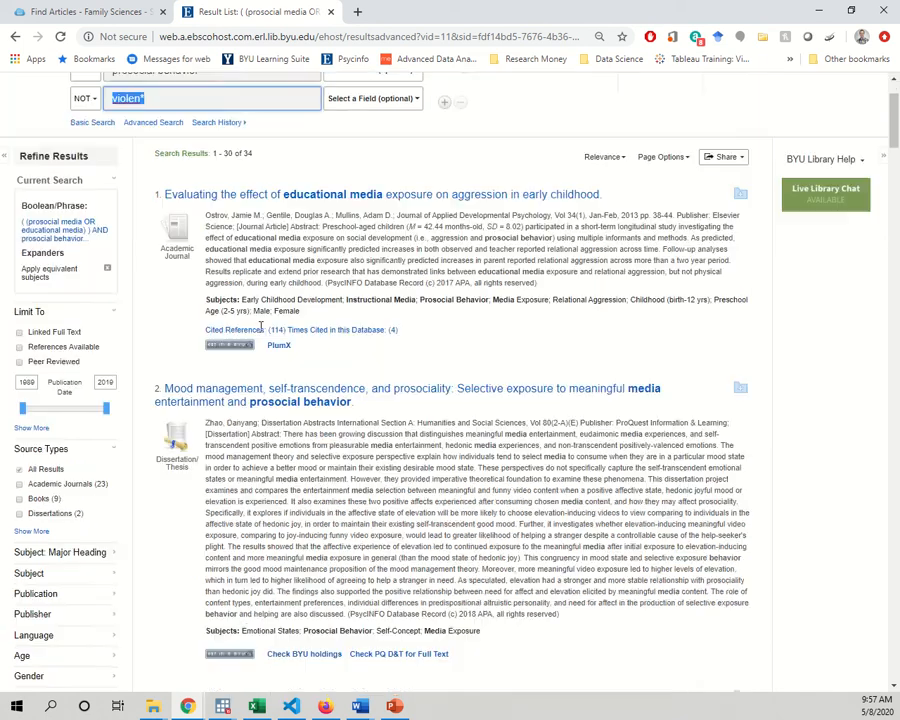
{"action": "scroll", "coordinate": [260, 333], "scroll_direction": "up", "scroll_amount": 5}
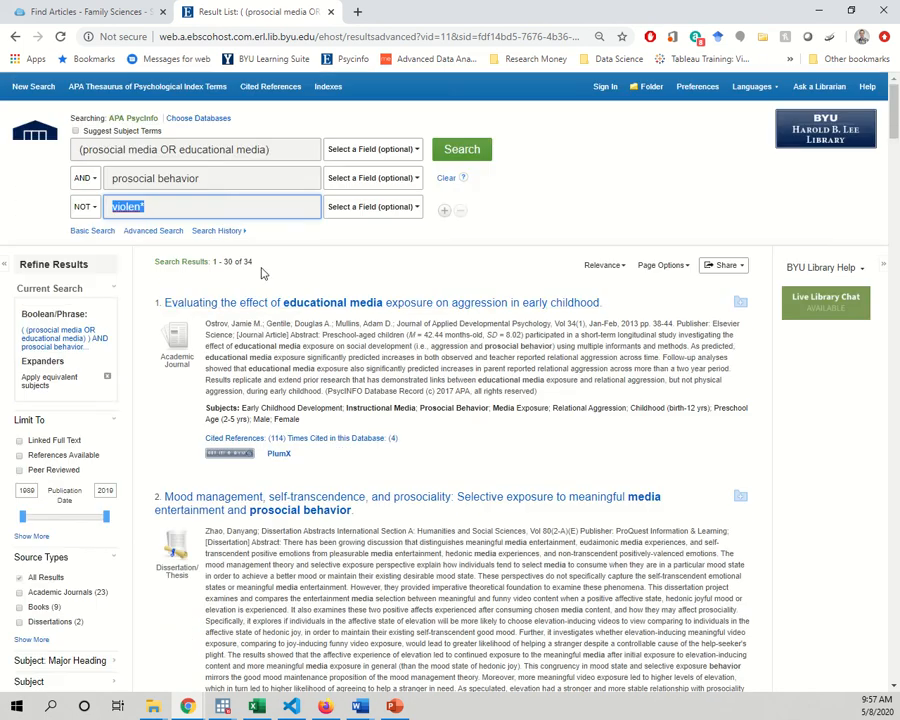
{"action": "left_click_drag", "start_coordinate": [252, 262], "coordinate": [229, 262]}
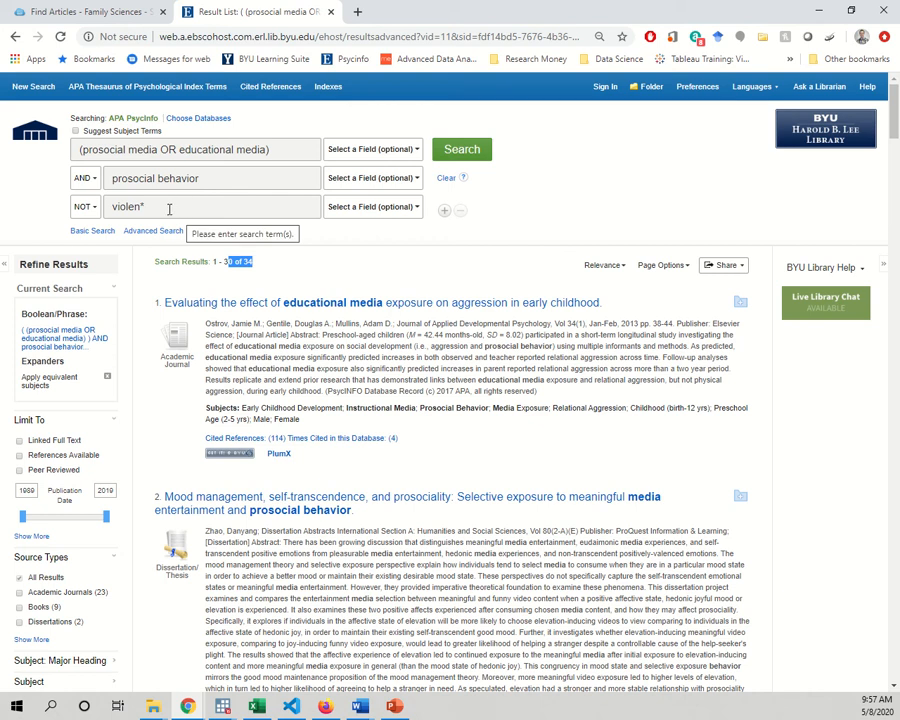
Step: Review each of the three search terms again and skim the titles and abstracts of the first few results
{"action": "triple_click", "coordinate": [144, 150]}
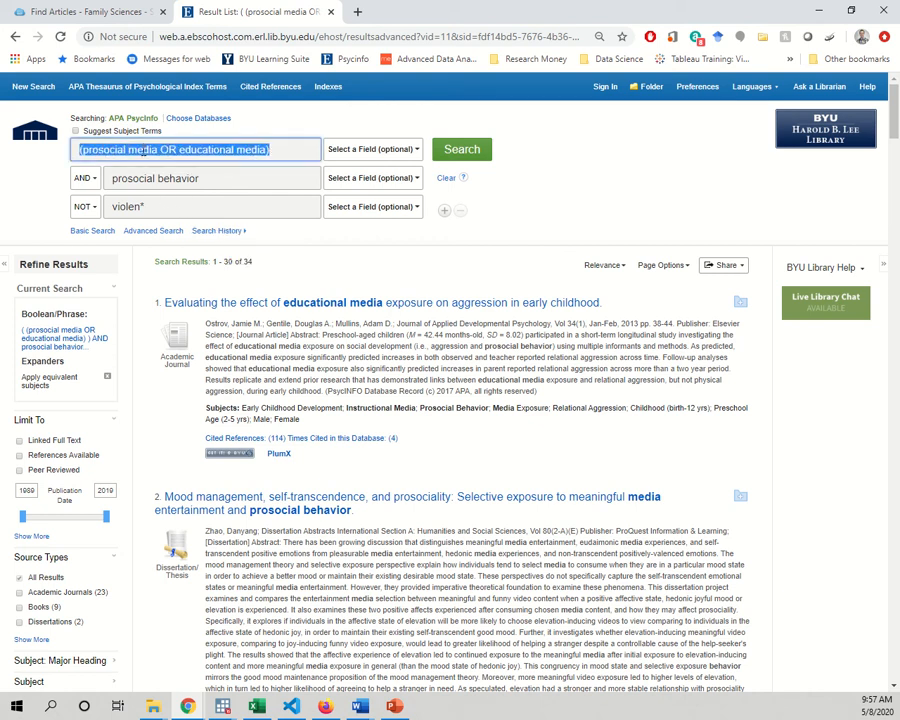
{"action": "triple_click", "coordinate": [149, 178]}
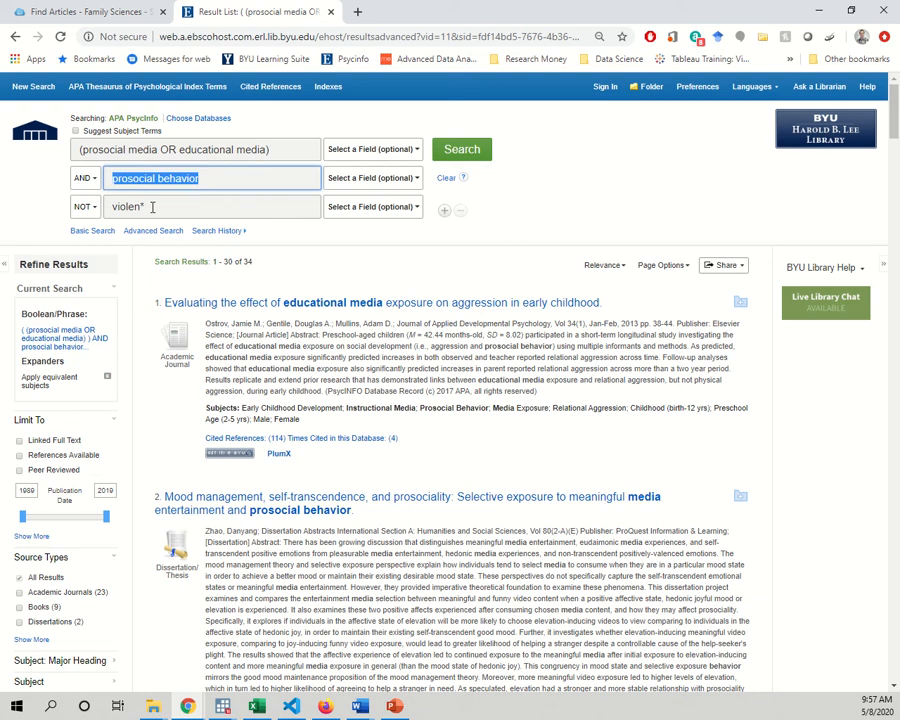
{"action": "left_click_drag", "start_coordinate": [152, 207], "coordinate": [113, 210]}
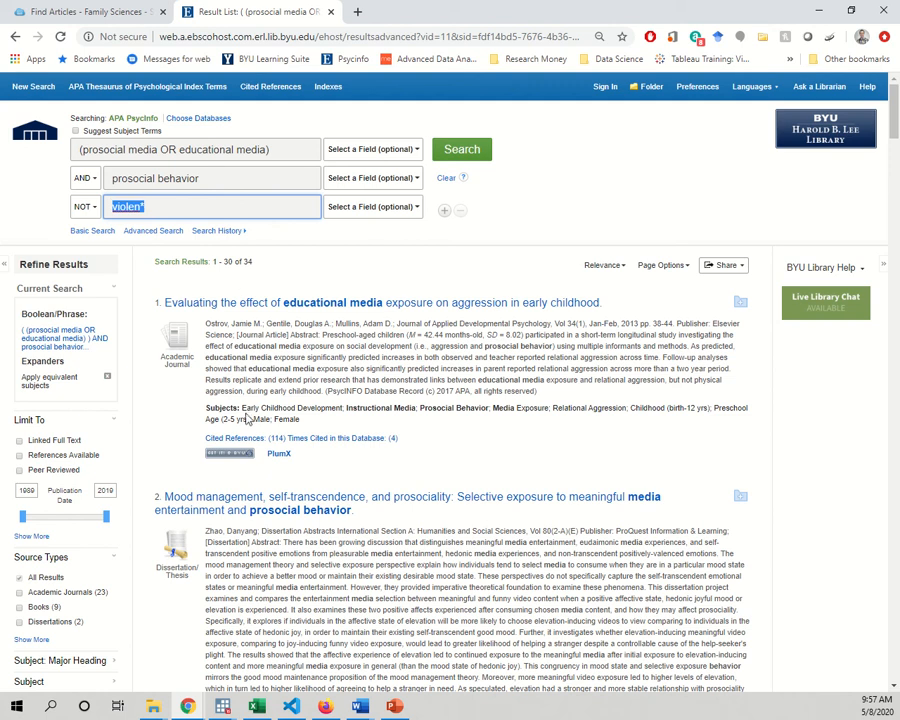
{"action": "scroll", "coordinate": [247, 420], "scroll_direction": "down", "scroll_amount": 10}
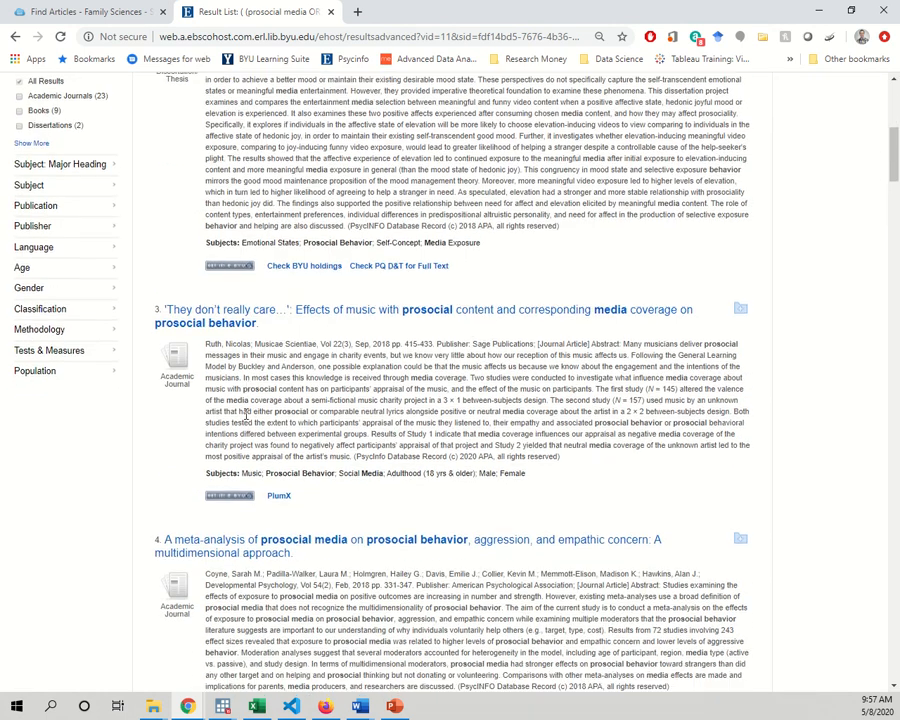
{"action": "scroll", "coordinate": [247, 413], "scroll_direction": "up", "scroll_amount": 10}
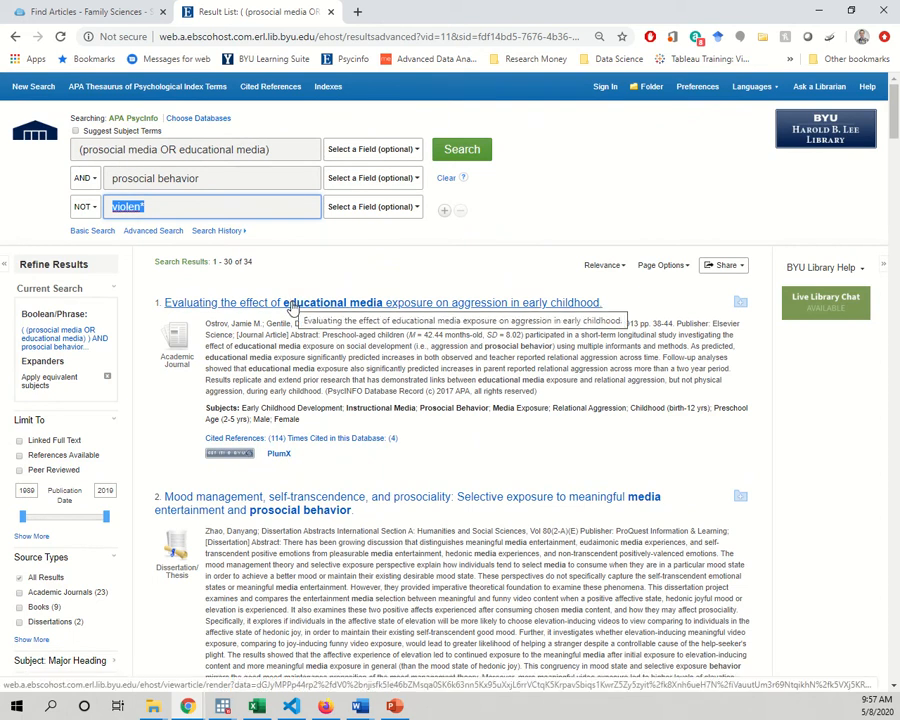
{"action": "scroll", "coordinate": [291, 310], "scroll_direction": "down", "scroll_amount": 7}
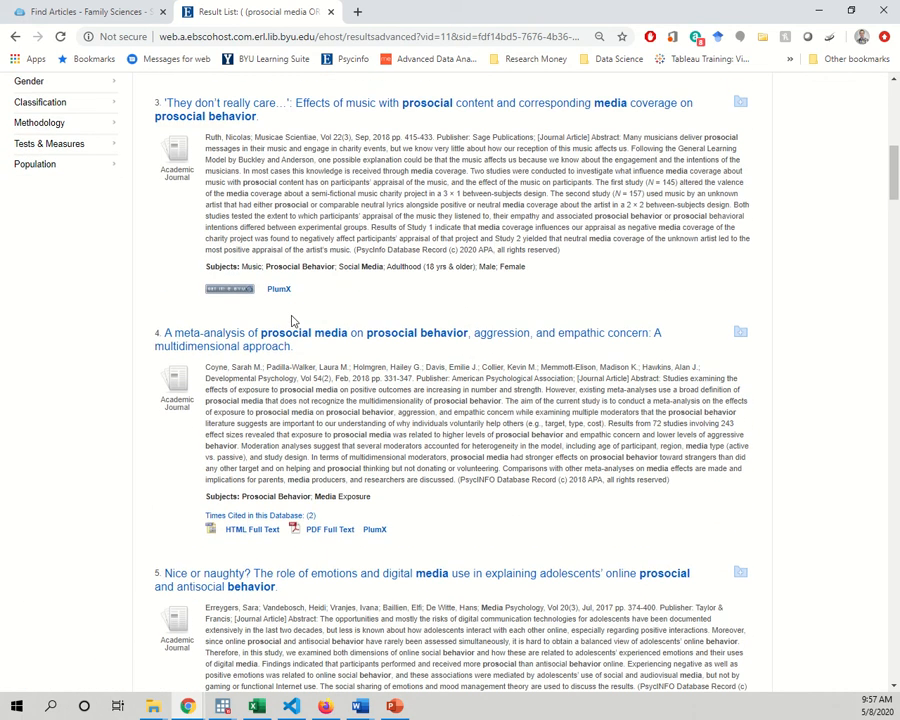
{"action": "scroll", "coordinate": [291, 320], "scroll_direction": "up", "scroll_amount": 7}
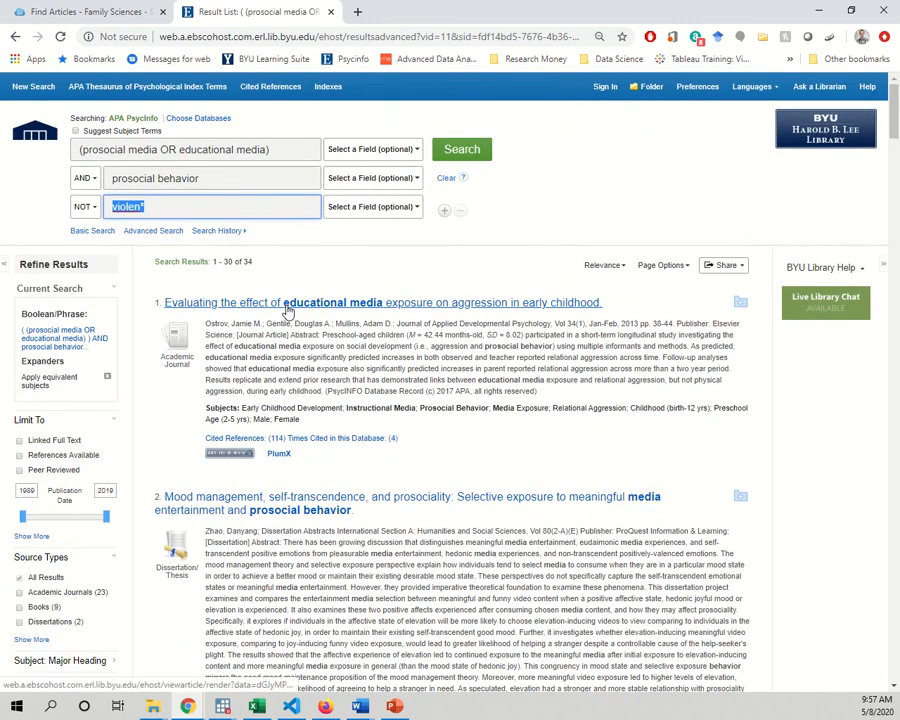
Step: Open the article "Evaluating the effect of educational media exposure on aggression in early childhood" in a new browser tab and view its record
{"action": "right_click", "coordinate": [285, 311]}
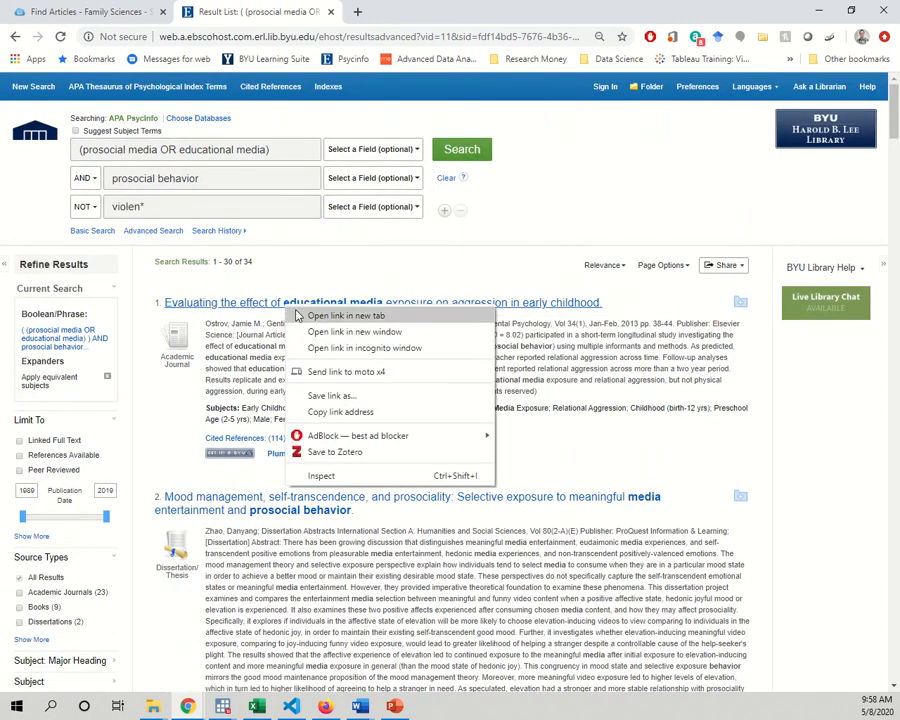
{"action": "left_click", "coordinate": [302, 314]}
{"action": "left_click", "coordinate": [392, 13]}
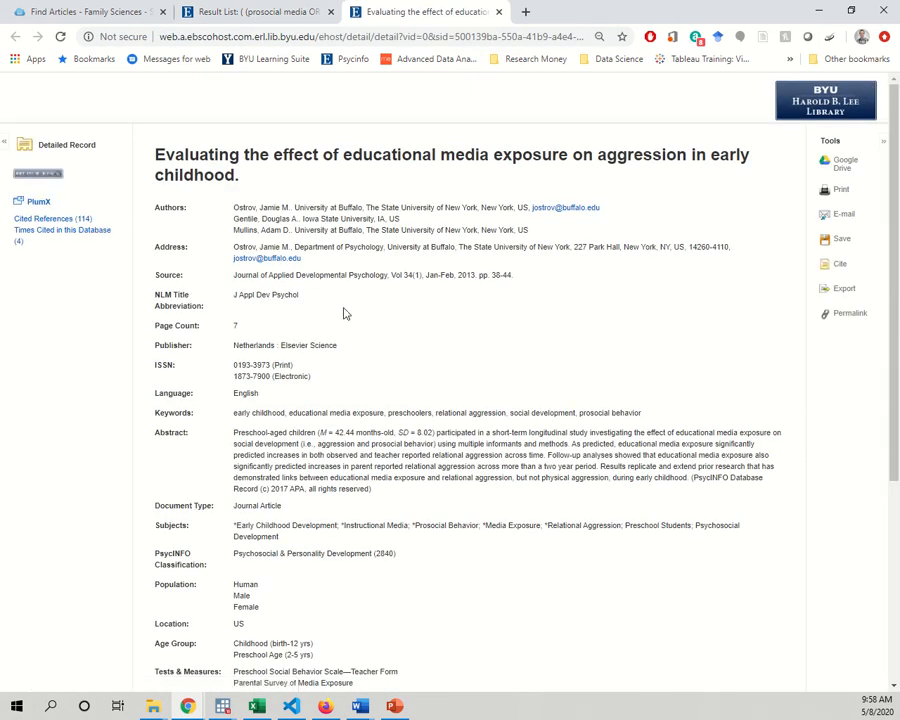
Step: Show the article's citation formats and copy its complete APA reference
{"action": "left_click", "coordinate": [840, 268]}
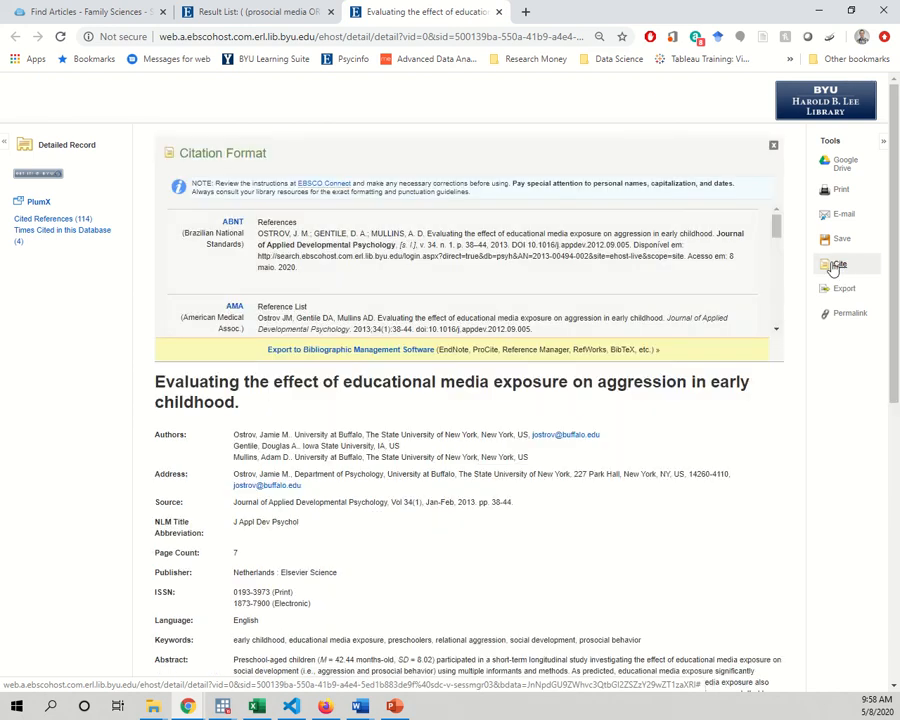
{"action": "left_click_drag", "start_coordinate": [777, 225], "coordinate": [778, 245]}
{"action": "left_click_drag", "start_coordinate": [668, 290], "coordinate": [262, 277]}
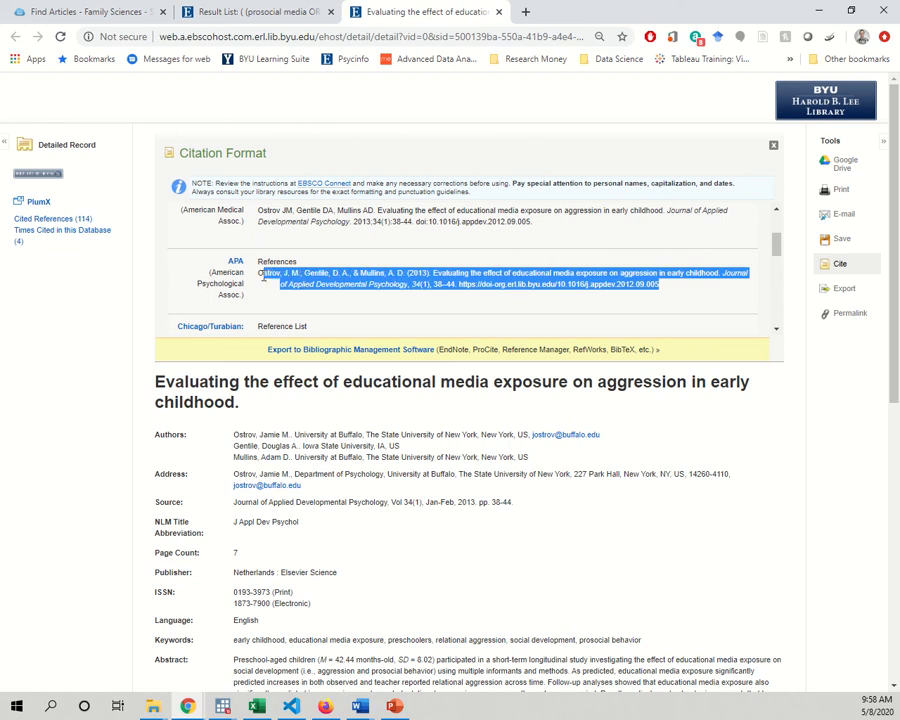
{"action": "right_click", "coordinate": [270, 276]}
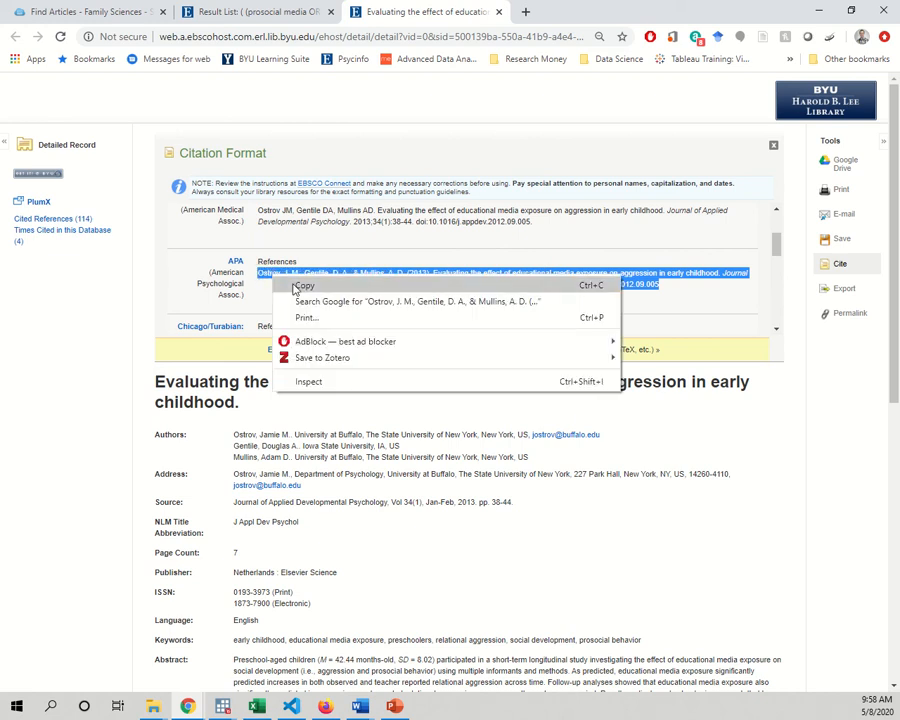
{"action": "left_click", "coordinate": [296, 284]}
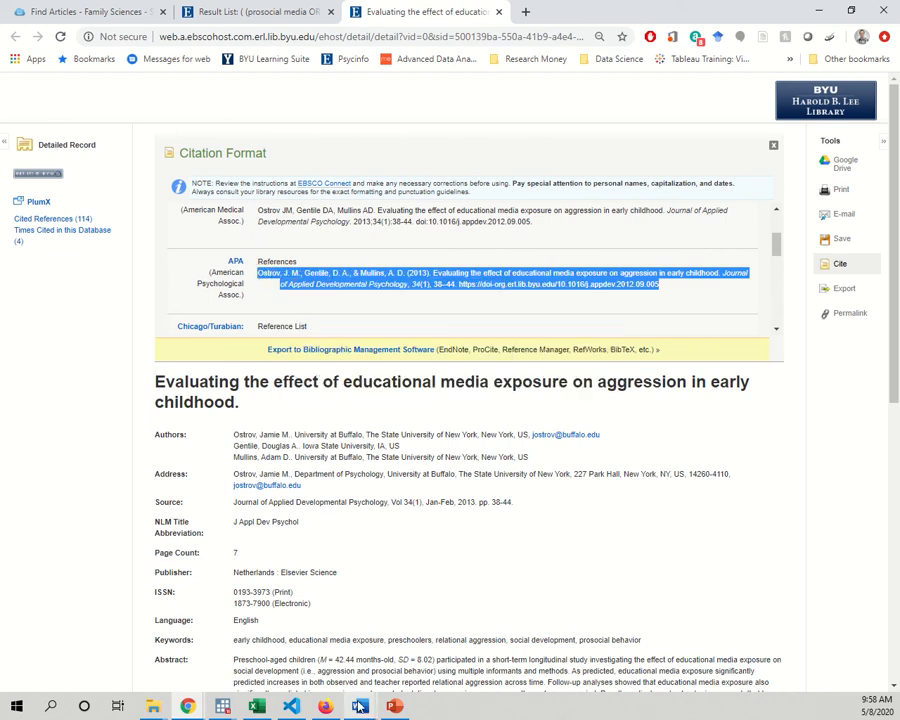
Step: Switch to Document2 in Word, maximize its window and highlight the research question at the start of the page
{"action": "mouse_move", "coordinate": [360, 706]}
{"action": "left_click", "coordinate": [502, 640]}
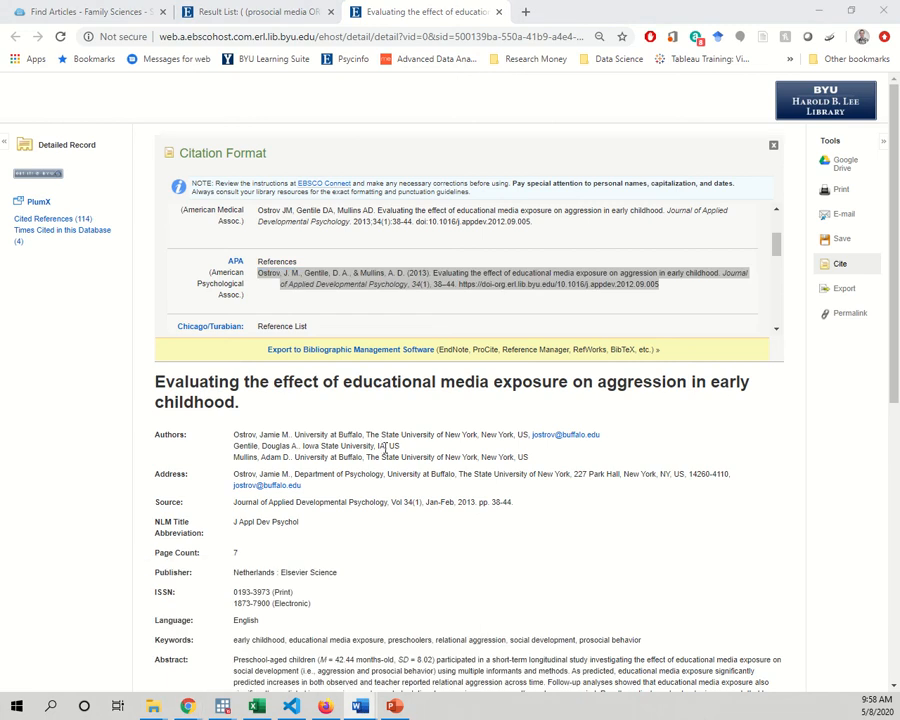
{"action": "left_click_drag", "start_coordinate": [577, 158], "coordinate": [552, 119]}
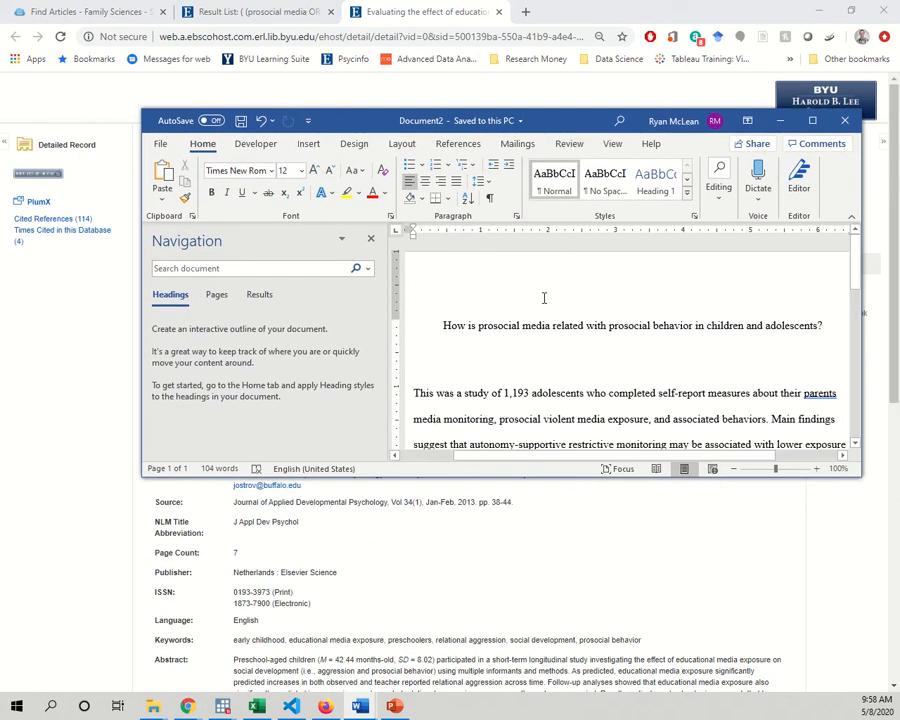
{"action": "left_click", "coordinate": [806, 116]}
{"action": "triple_click", "coordinate": [494, 220]}
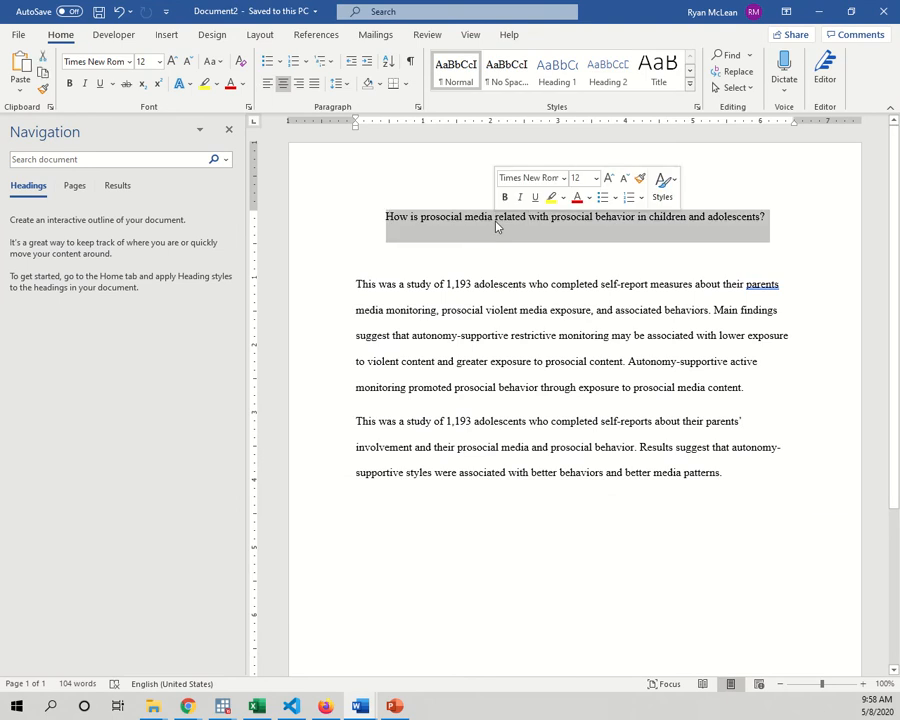
Step: Paste the copied APA reference below the last summary paragraph, using Merge Formatting to match the document's text
{"action": "left_click", "coordinate": [741, 478]}
{"action": "key", "text": "Return"}
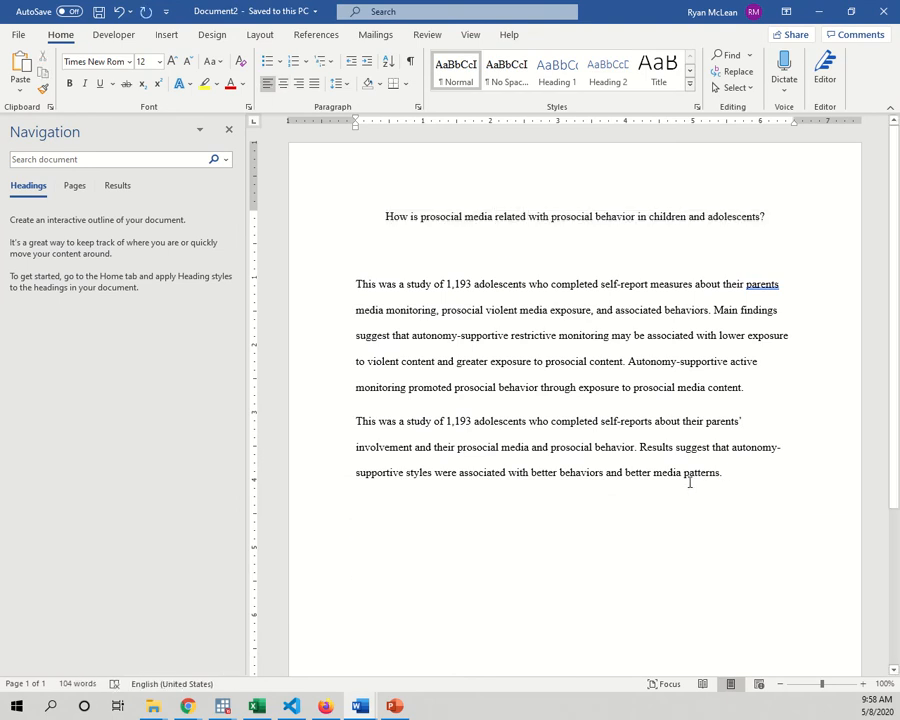
{"action": "key", "text": "ctrl+v"}
{"action": "scroll", "coordinate": [517, 583], "scroll_direction": "down", "scroll_amount": 2}
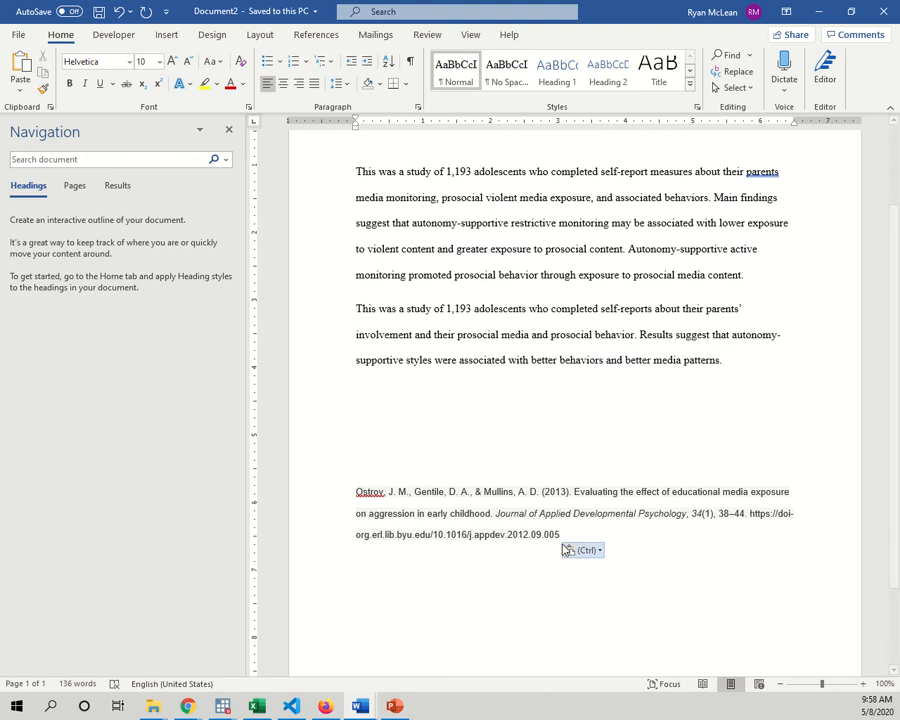
{"action": "left_click", "coordinate": [584, 549]}
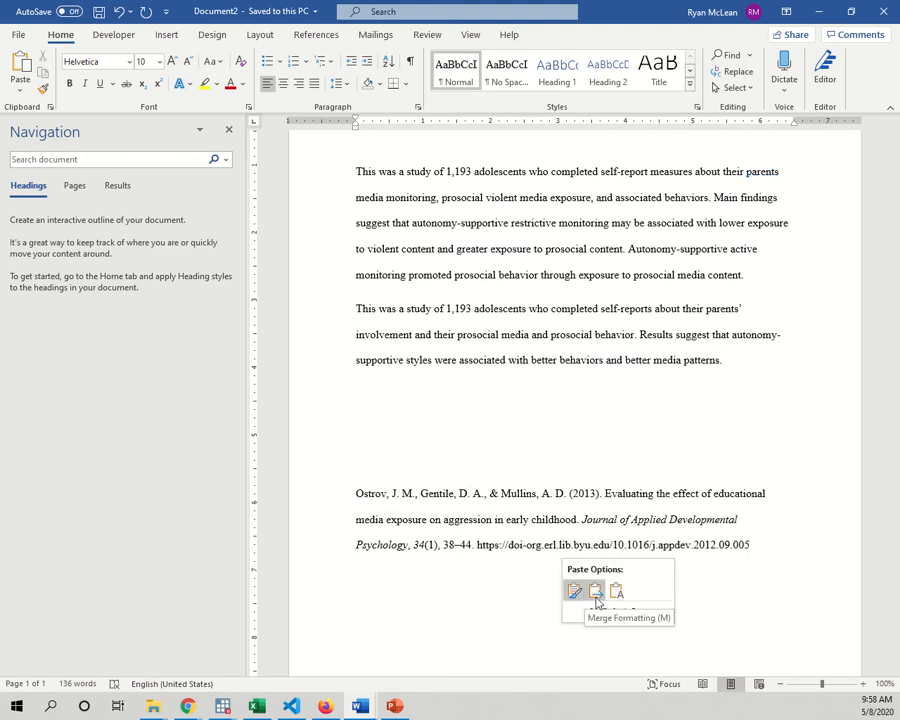
{"action": "left_click", "coordinate": [596, 595]}
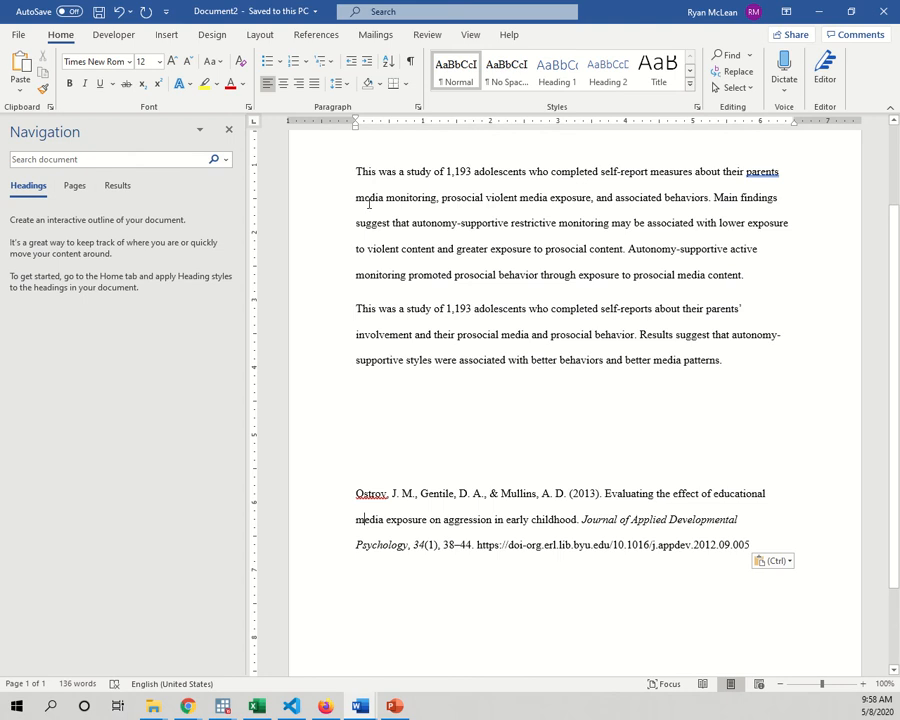
Step: Give the pasted reference a hanging indent of about 0.5 inch, highlight the journal name and turn the DOI address into a hyperlink
{"action": "left_click_drag", "start_coordinate": [356, 126], "coordinate": [389, 128]}
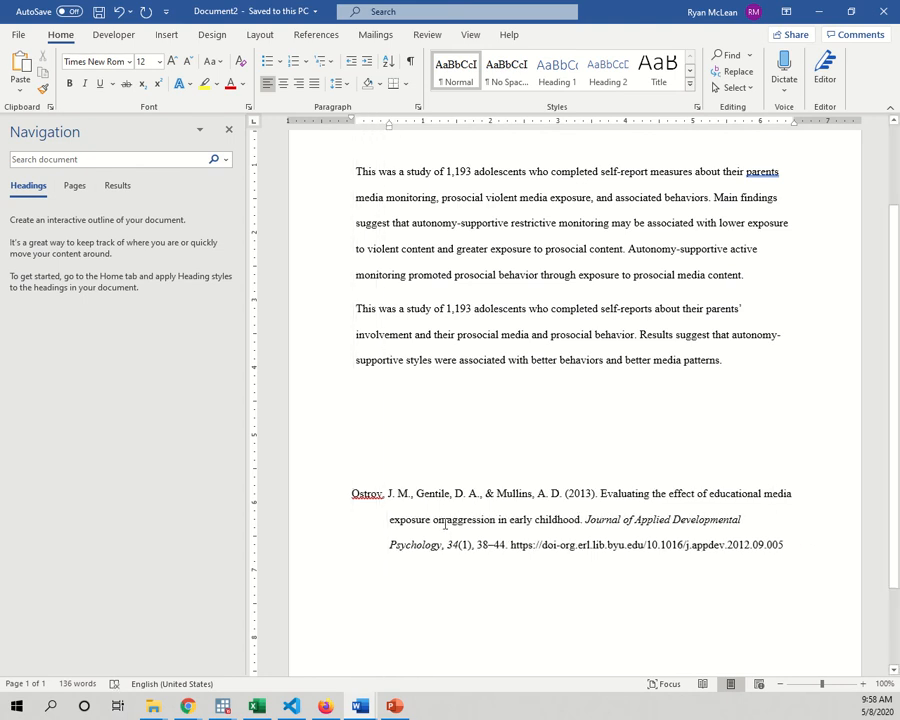
{"action": "left_click_drag", "start_coordinate": [588, 522], "coordinate": [440, 547]}
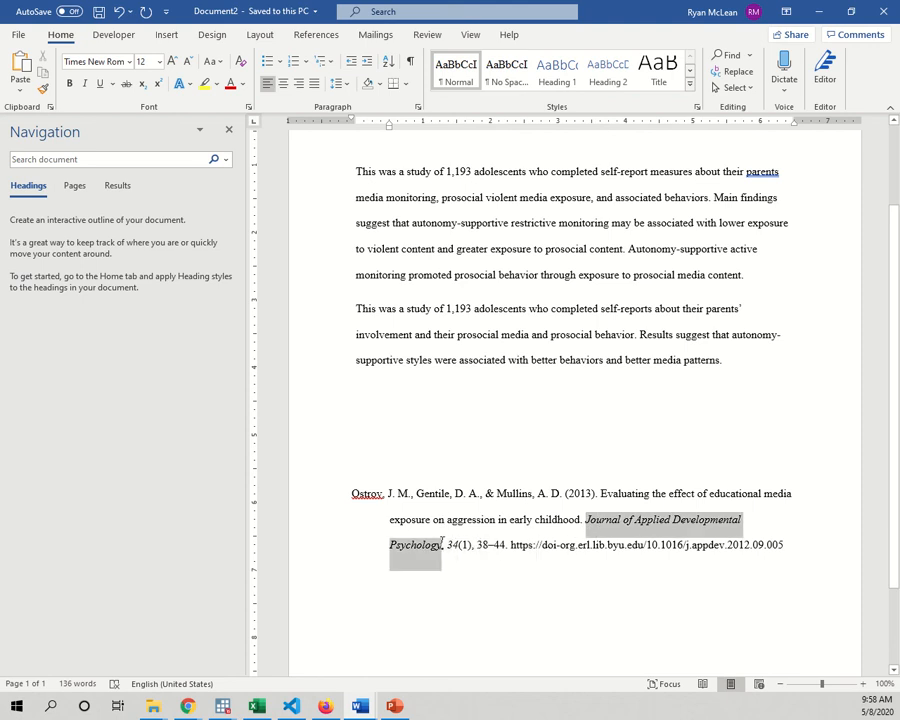
{"action": "left_click", "coordinate": [795, 545]}
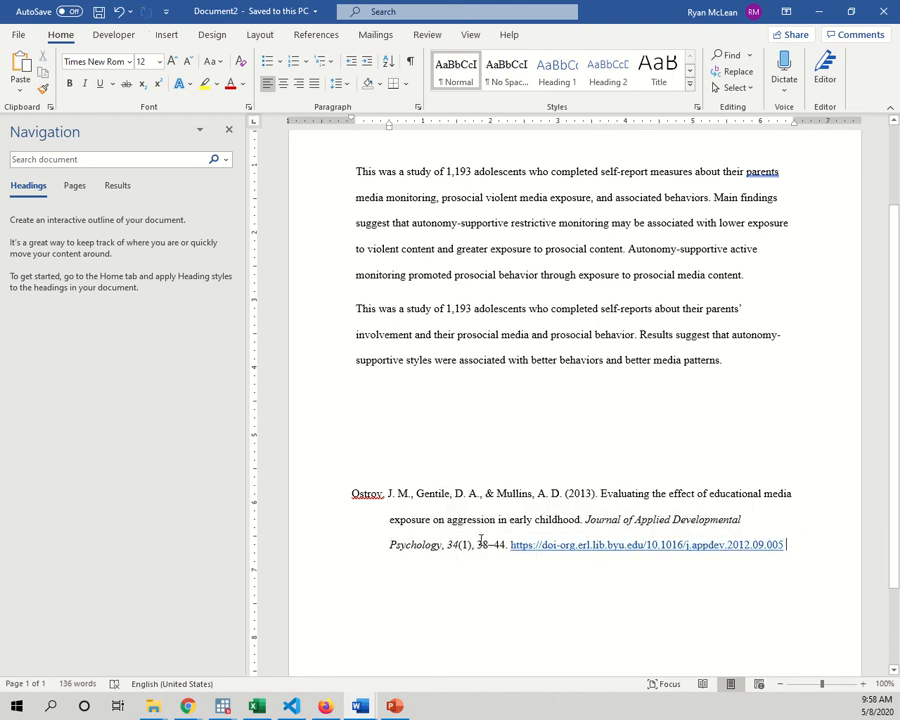
{"action": "scroll", "coordinate": [480, 541], "scroll_direction": "up", "scroll_amount": 3}
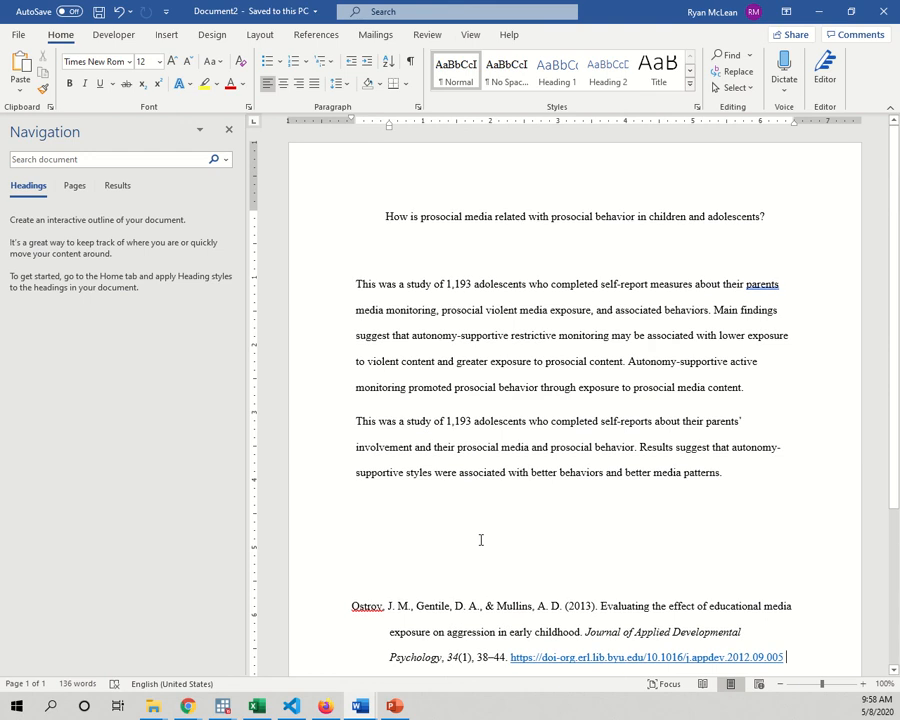
Step: Return to the article record in the browser, dismiss the citation formats and open the library's Get It full-text options
{"action": "left_click", "coordinate": [826, 18]}
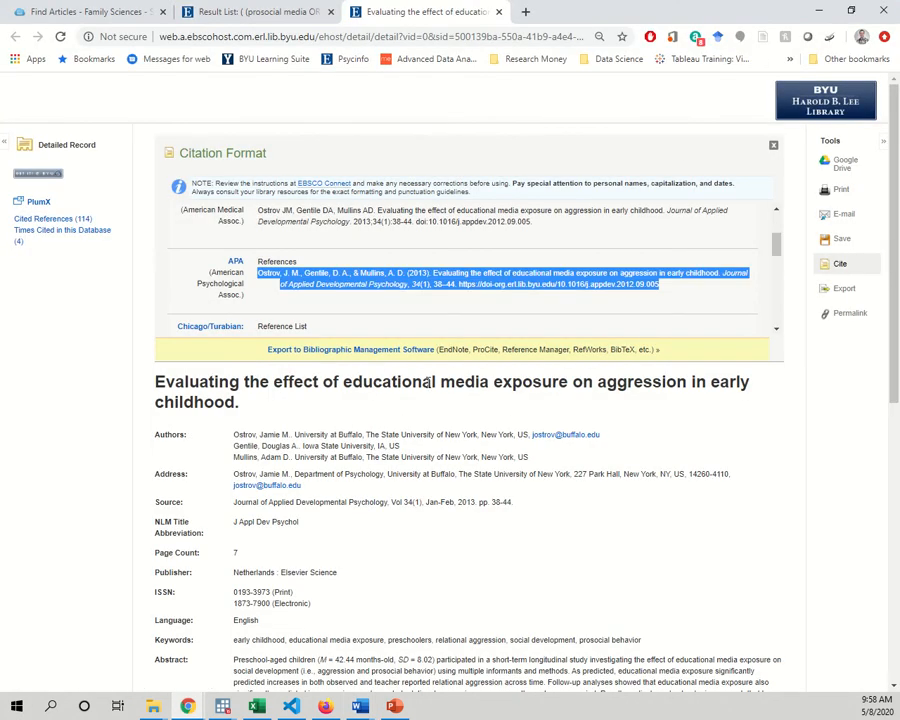
{"action": "left_click", "coordinate": [772, 146]}
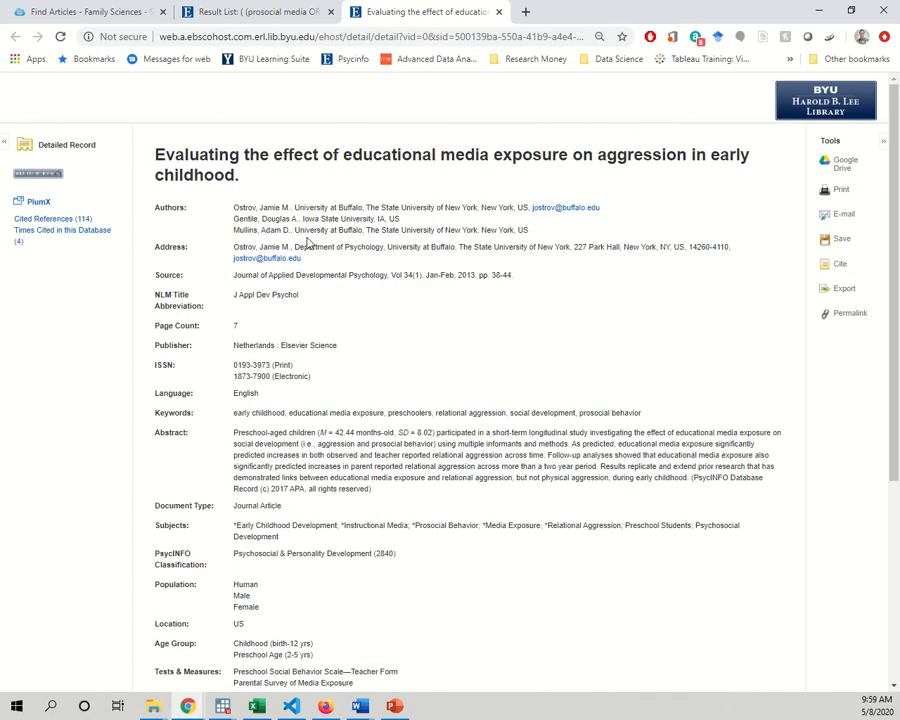
{"action": "left_click", "coordinate": [53, 176]}
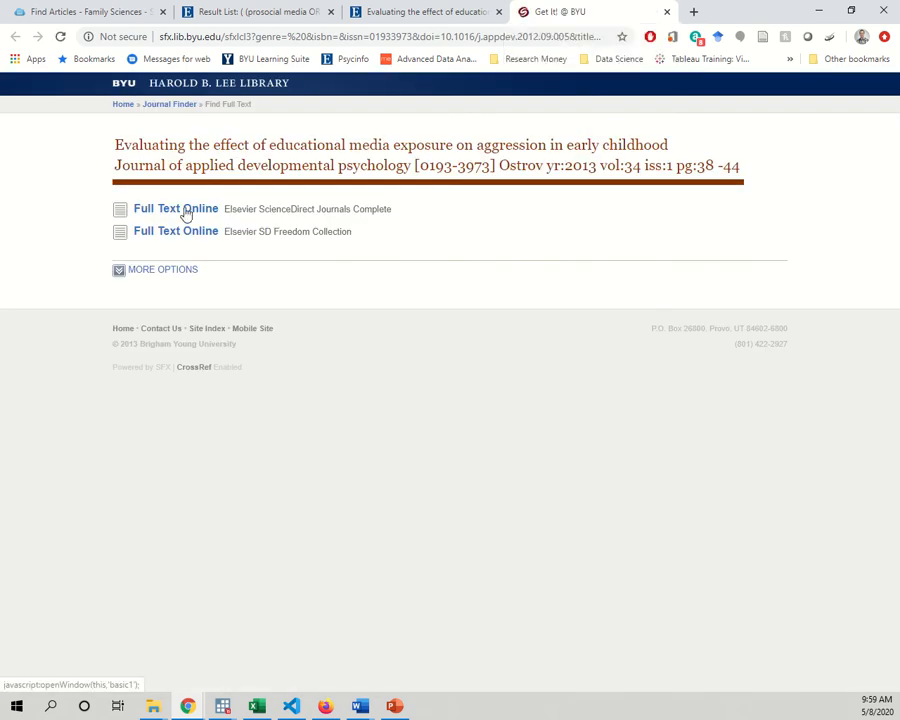
Step: Open the article's full text through Elsevier ScienceDirect Journals Complete, download its PDF and skim the pages
{"action": "left_click", "coordinate": [185, 212]}
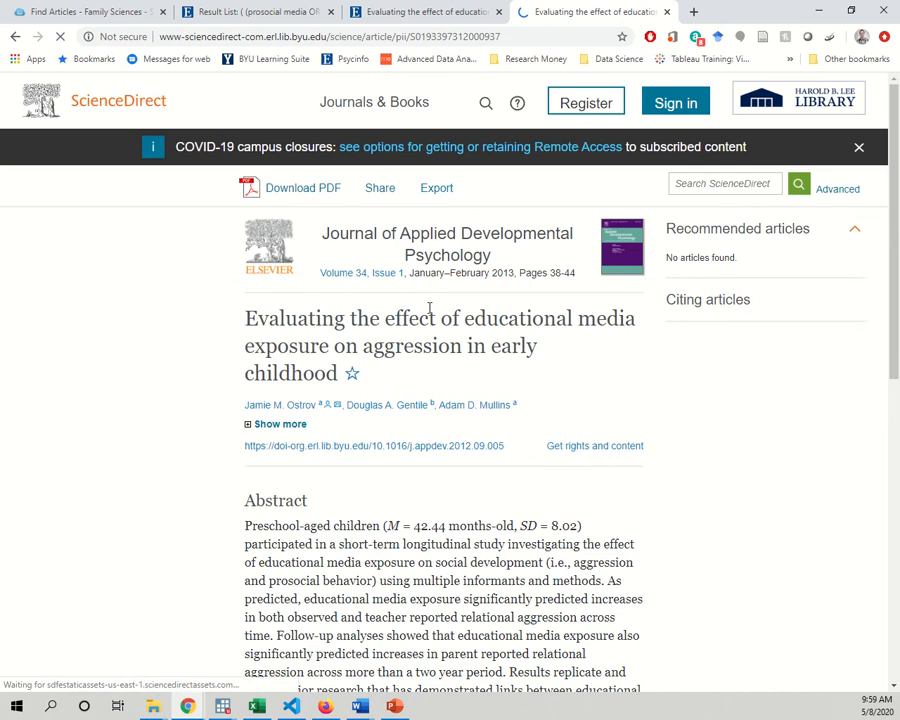
{"action": "left_click", "coordinate": [310, 192]}
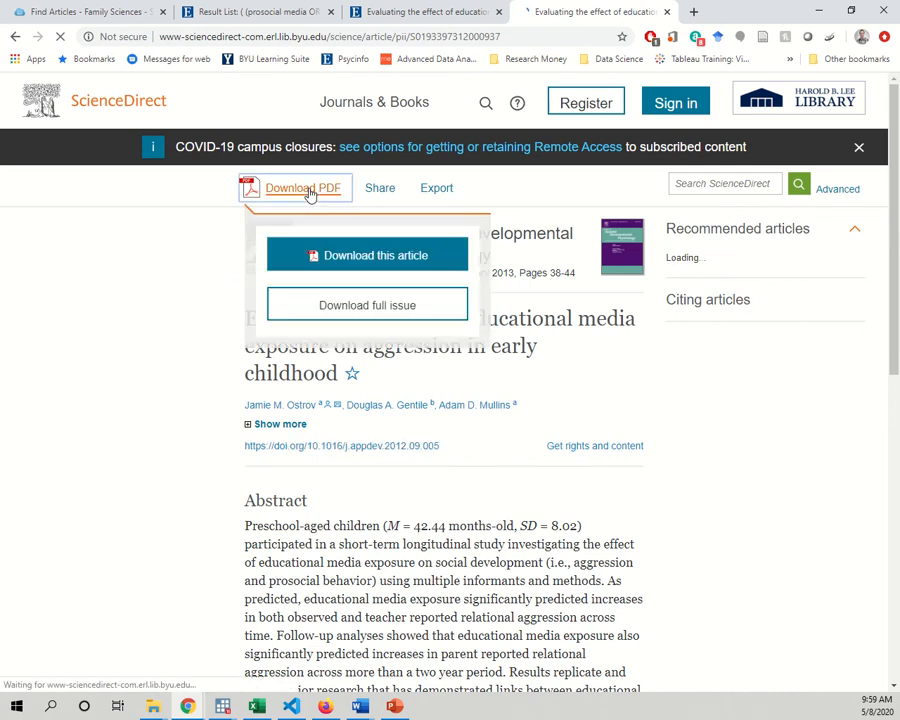
{"action": "left_click", "coordinate": [335, 256]}
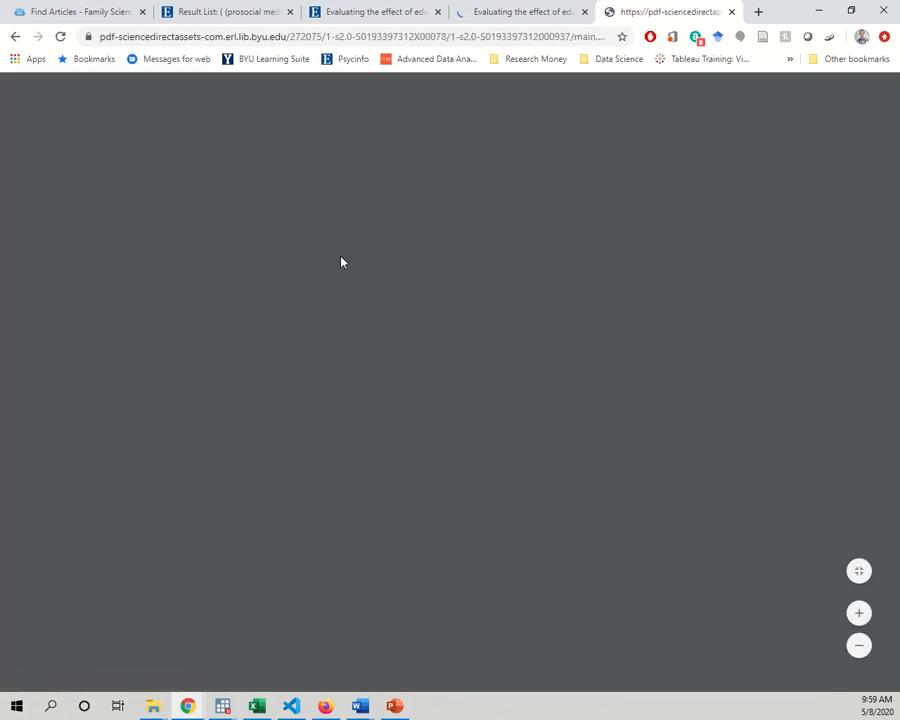
{"action": "scroll", "coordinate": [412, 320], "scroll_direction": "down", "scroll_amount": 1}
{"action": "scroll", "coordinate": [417, 335], "scroll_direction": "down", "scroll_amount": 15}
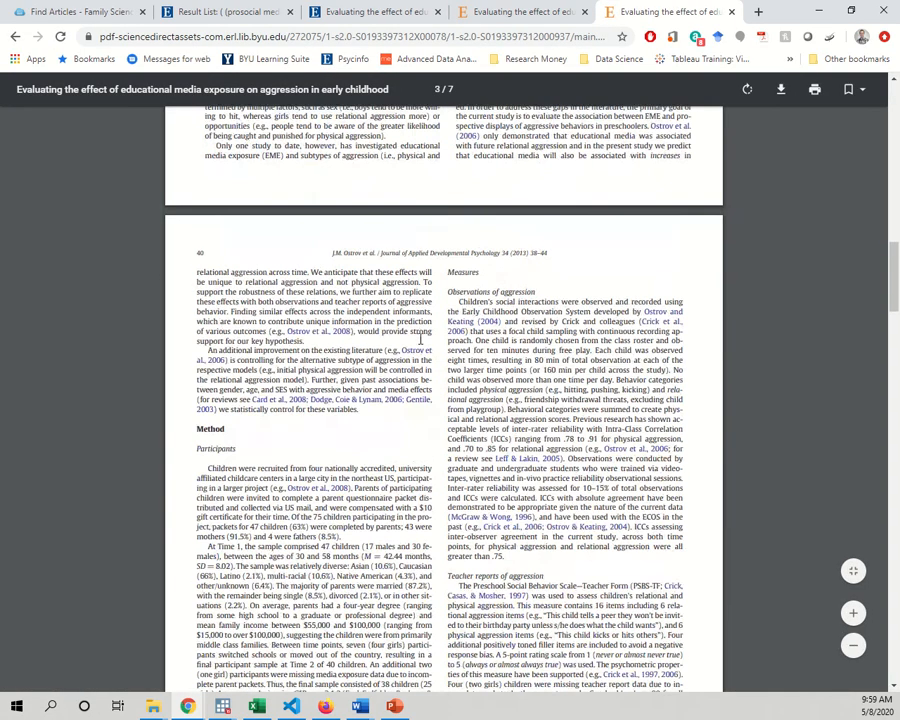
{"action": "scroll", "coordinate": [420, 335], "scroll_direction": "up", "scroll_amount": 15}
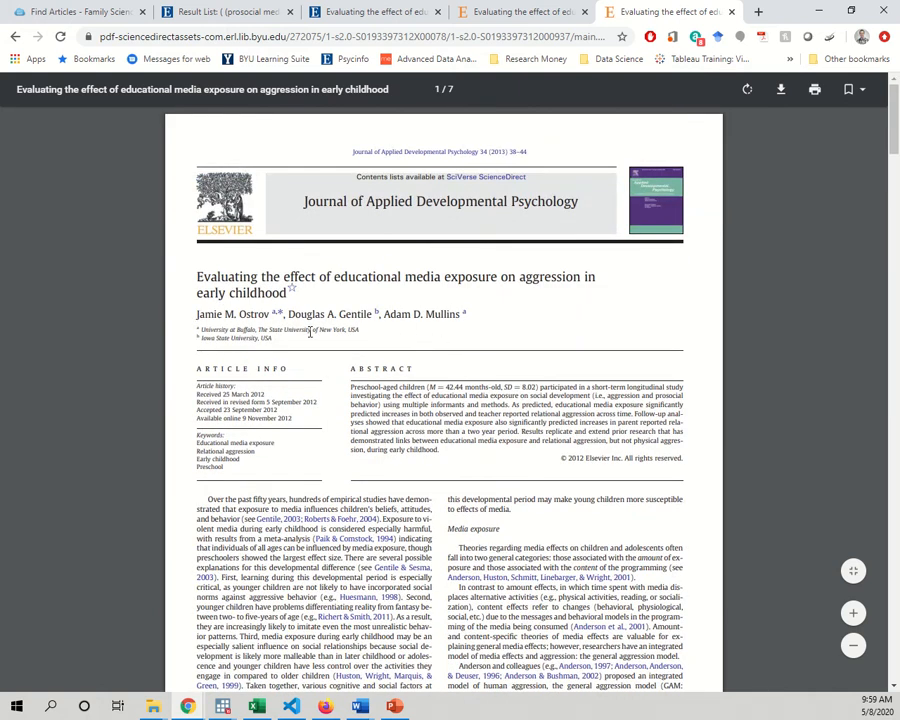
Step: Return to the result list and open the meta-analysis of prosocial media on prosocial behavior, aggression, and empathic concern
{"action": "left_click", "coordinate": [348, 14]}
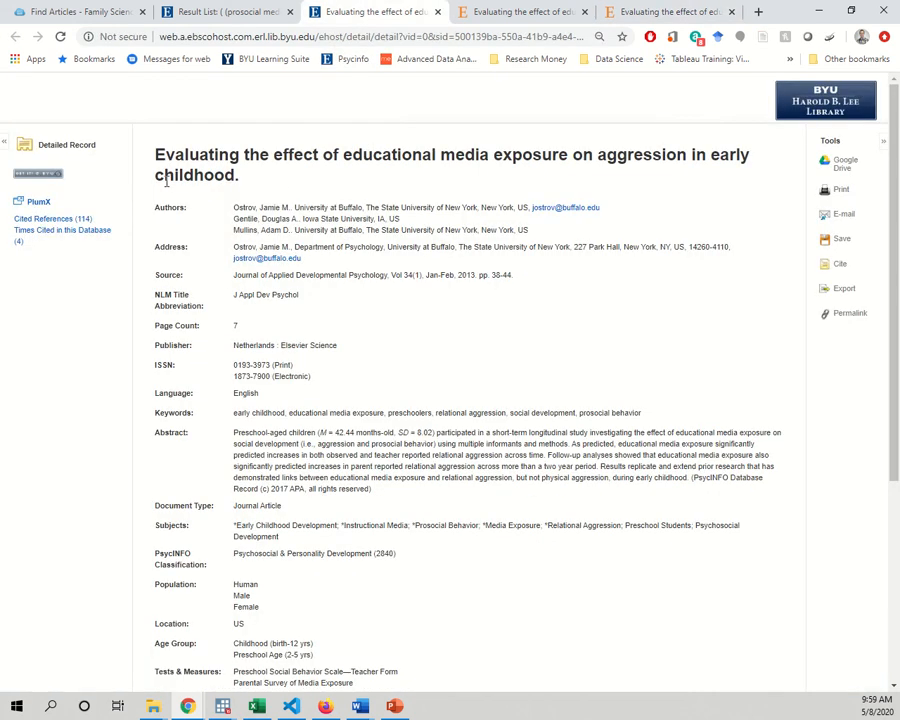
{"action": "left_click", "coordinate": [238, 10]}
{"action": "scroll", "coordinate": [245, 330], "scroll_direction": "down", "scroll_amount": 15}
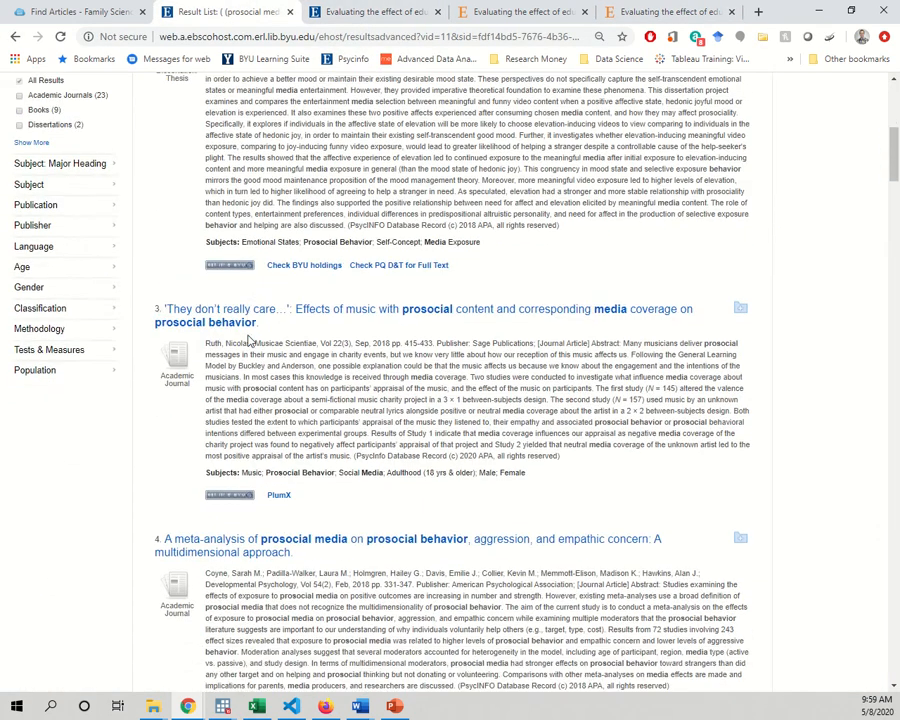
{"action": "scroll", "coordinate": [249, 341], "scroll_direction": "down", "scroll_amount": 3}
{"action": "left_click", "coordinate": [328, 295]}
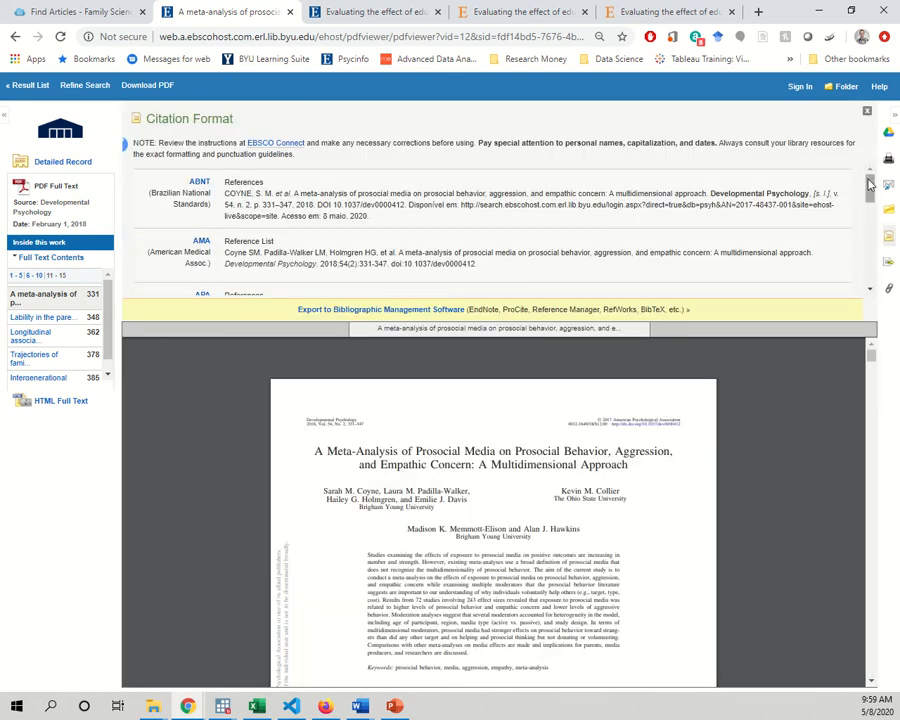
Step: Select the meta-analysis article's APA reference in the citation formats, and close the citation formats
{"action": "left_click_drag", "start_coordinate": [868, 184], "coordinate": [867, 198]}
{"action": "triple_click", "coordinate": [505, 260]}
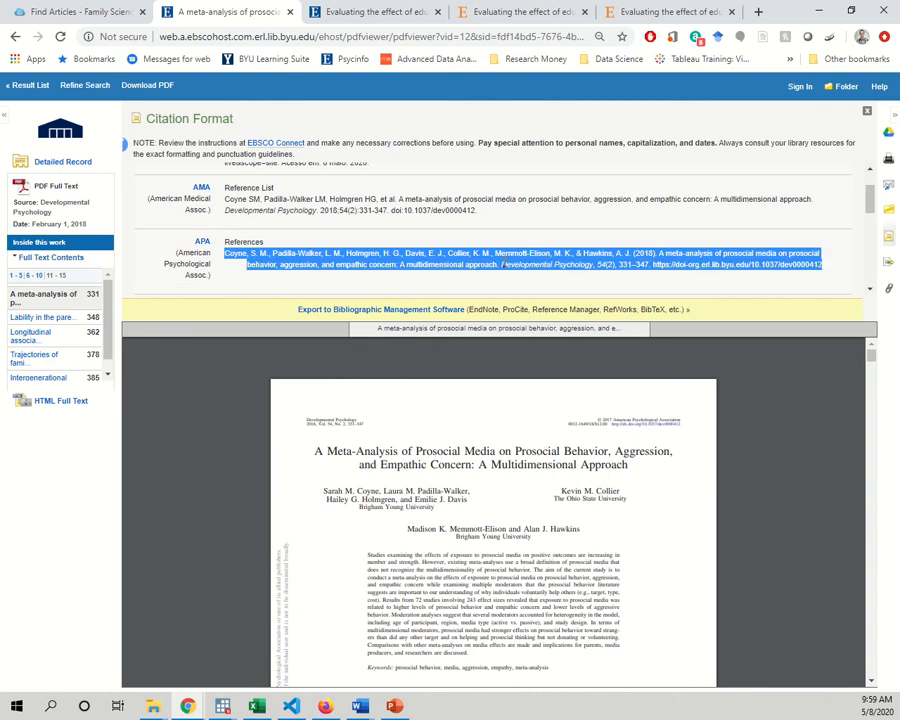
{"action": "left_click", "coordinate": [867, 112]}
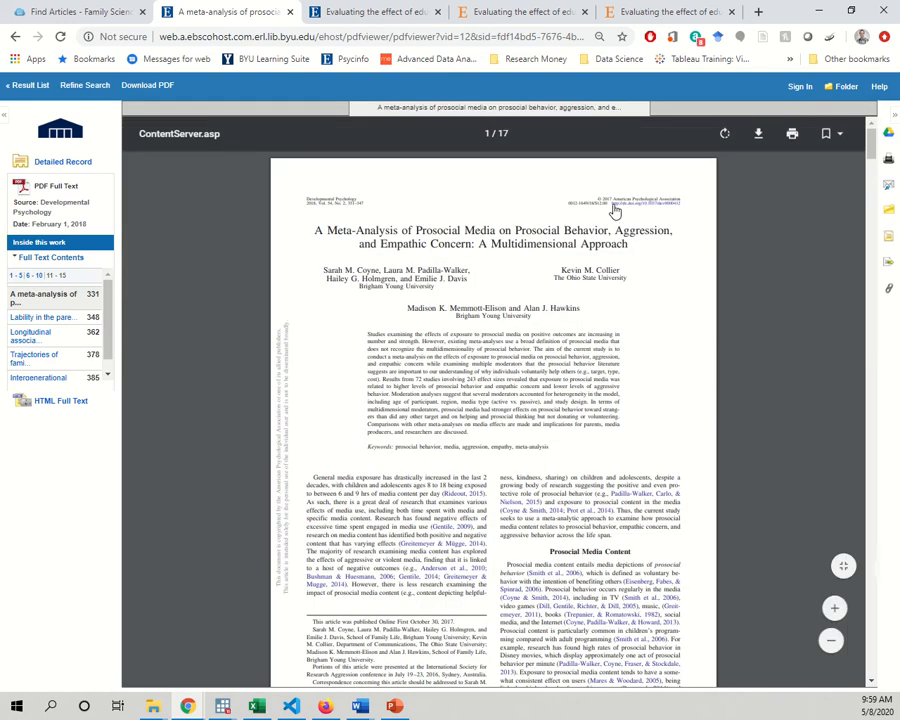
Step: Bring up and dismiss saving the meta-analysis PDF, and examine the author affiliations and abstract on its first page
{"action": "left_click", "coordinate": [759, 135]}
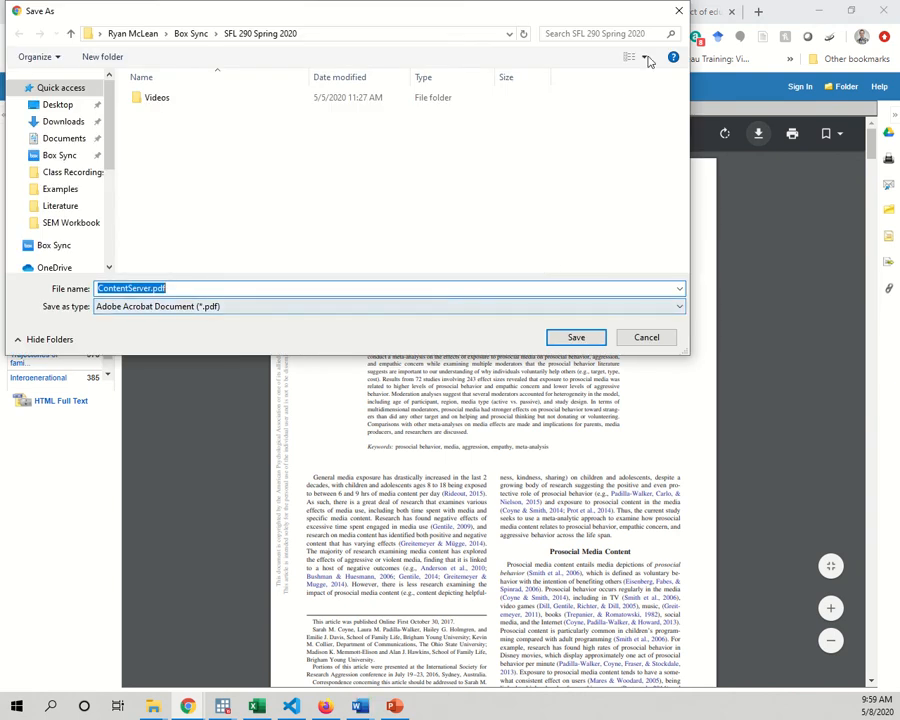
{"action": "left_click", "coordinate": [679, 12]}
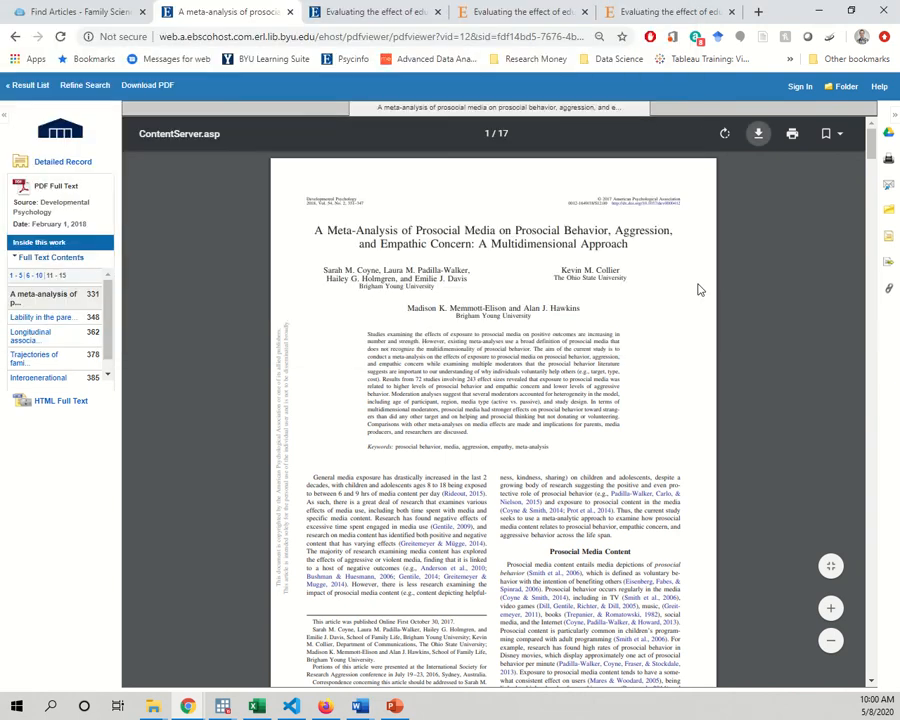
{"action": "scroll", "coordinate": [873, 160], "scroll_direction": "down", "scroll_amount": 3}
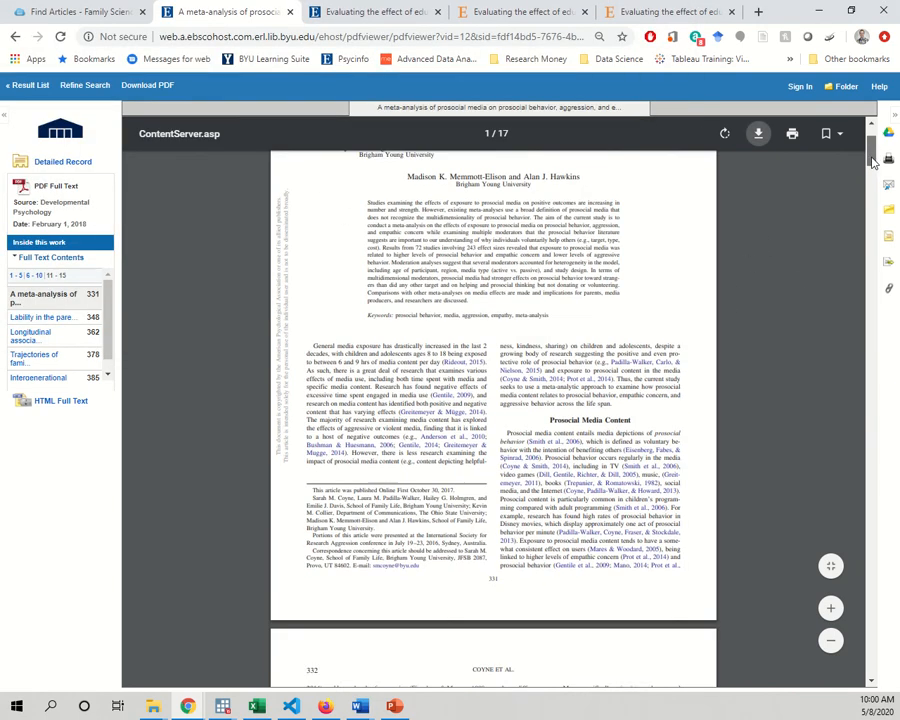
{"action": "left_click_drag", "start_coordinate": [870, 165], "coordinate": [870, 155]}
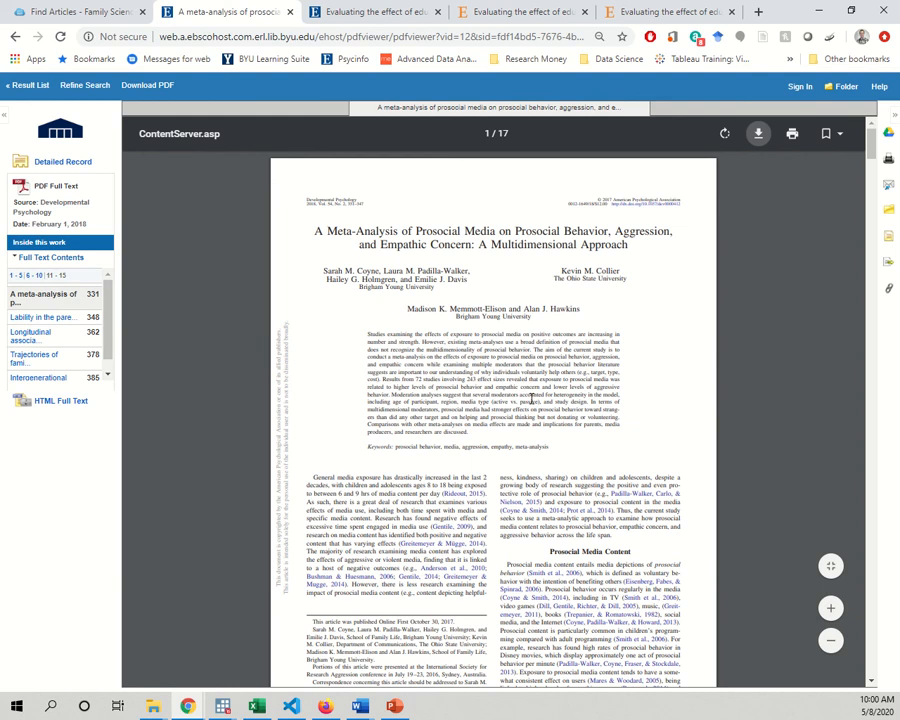
{"action": "triple_click", "coordinate": [578, 276]}
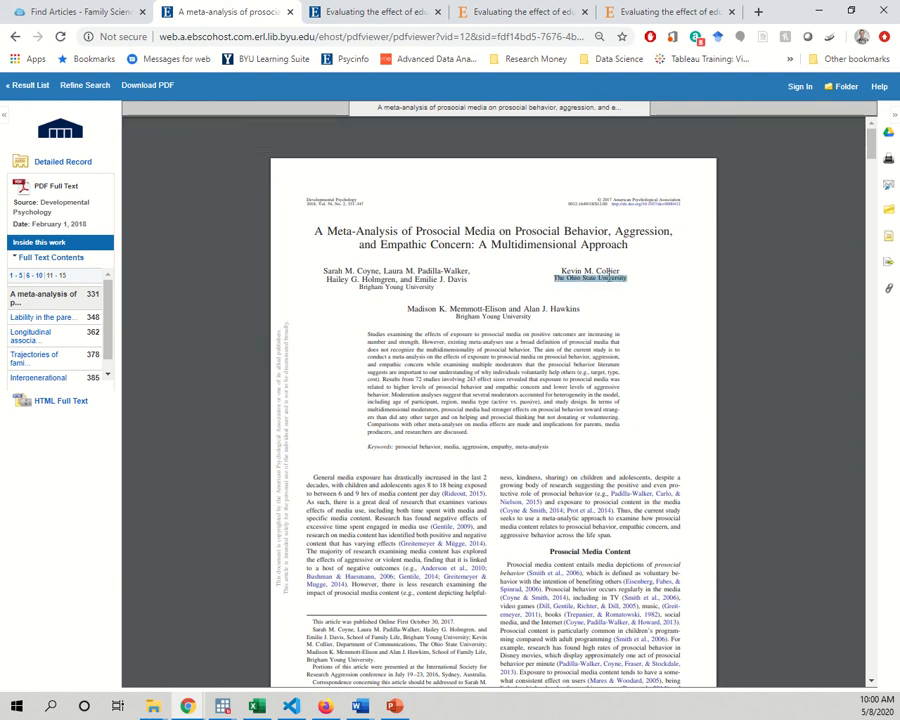
{"action": "left_click", "coordinate": [646, 281]}
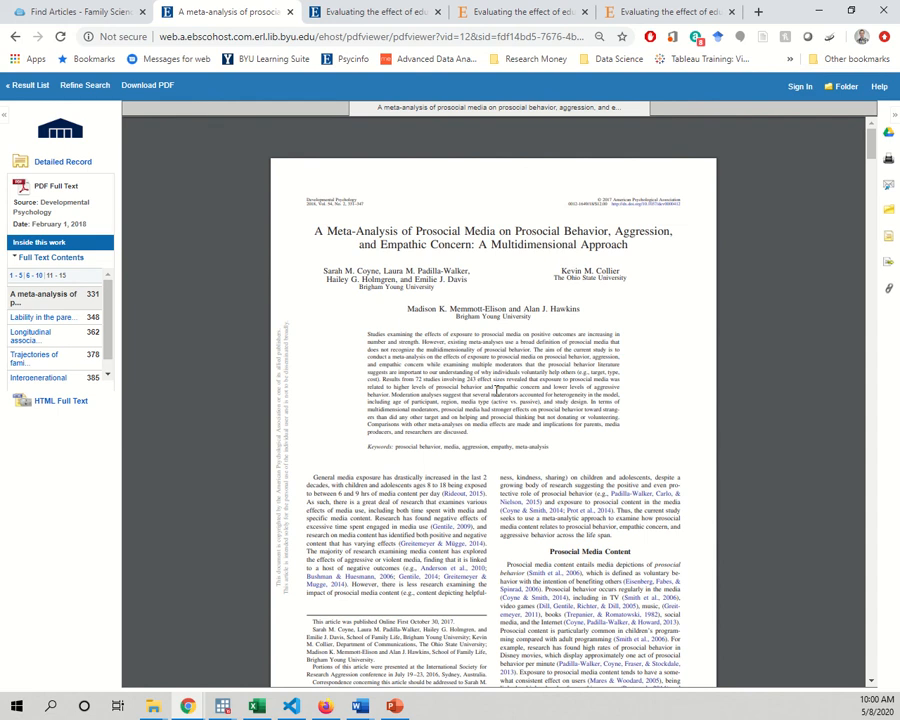
{"action": "scroll", "coordinate": [548, 308], "scroll_direction": "down", "scroll_amount": 2}
{"action": "scroll", "coordinate": [548, 308], "scroll_direction": "up", "scroll_amount": 2}
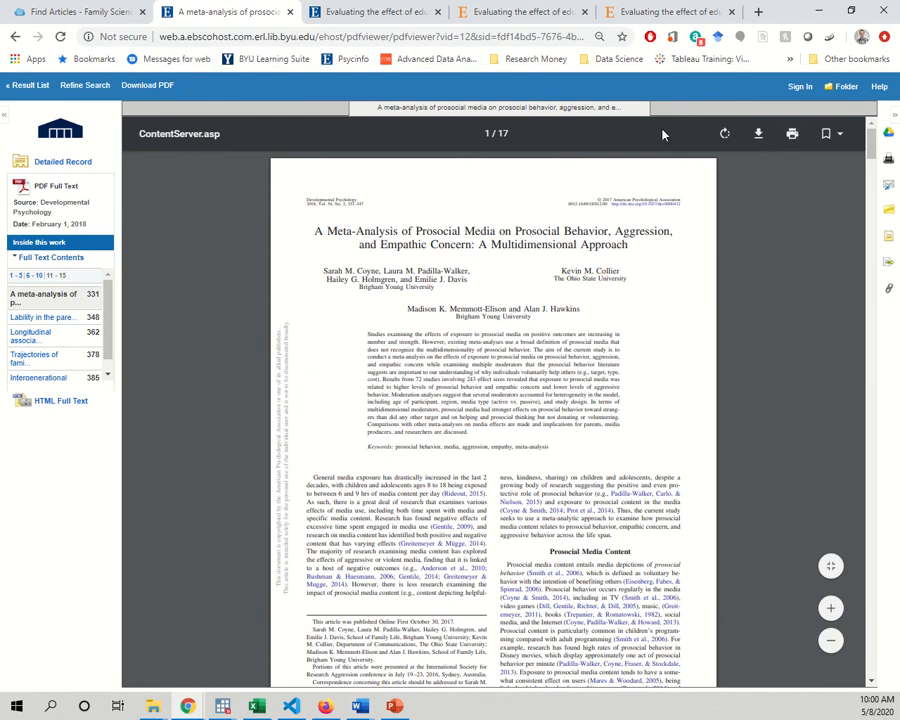
Step: Return to the result list, remove the violen* exclusion term and rerun the search
{"action": "left_click", "coordinate": [29, 85]}
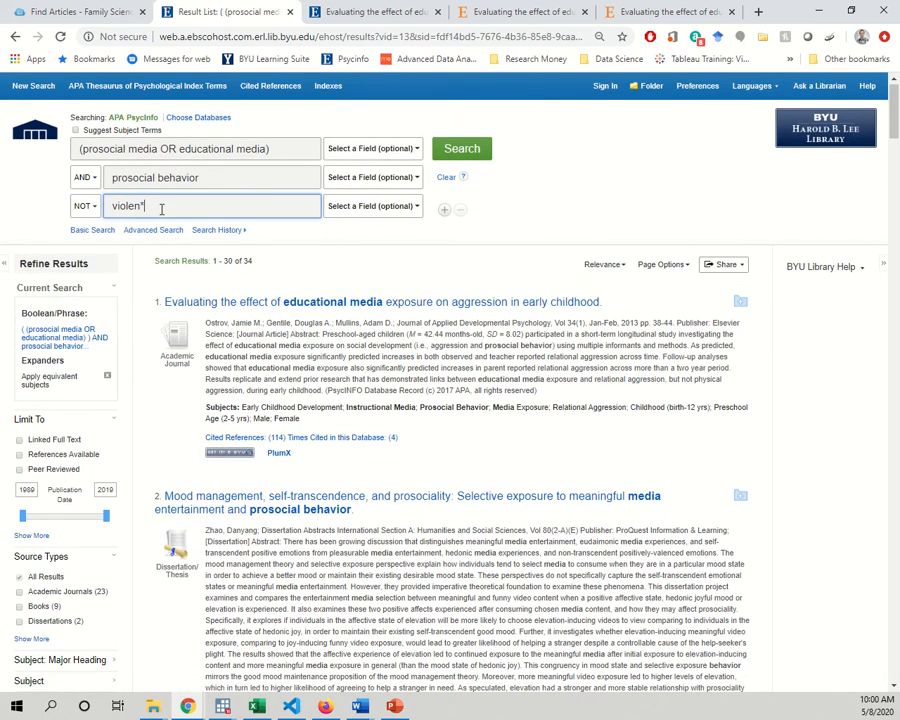
{"action": "left_click_drag", "start_coordinate": [158, 206], "coordinate": [80, 206]}
{"action": "key", "text": "BackSpace"}
{"action": "left_click", "coordinate": [462, 148]}
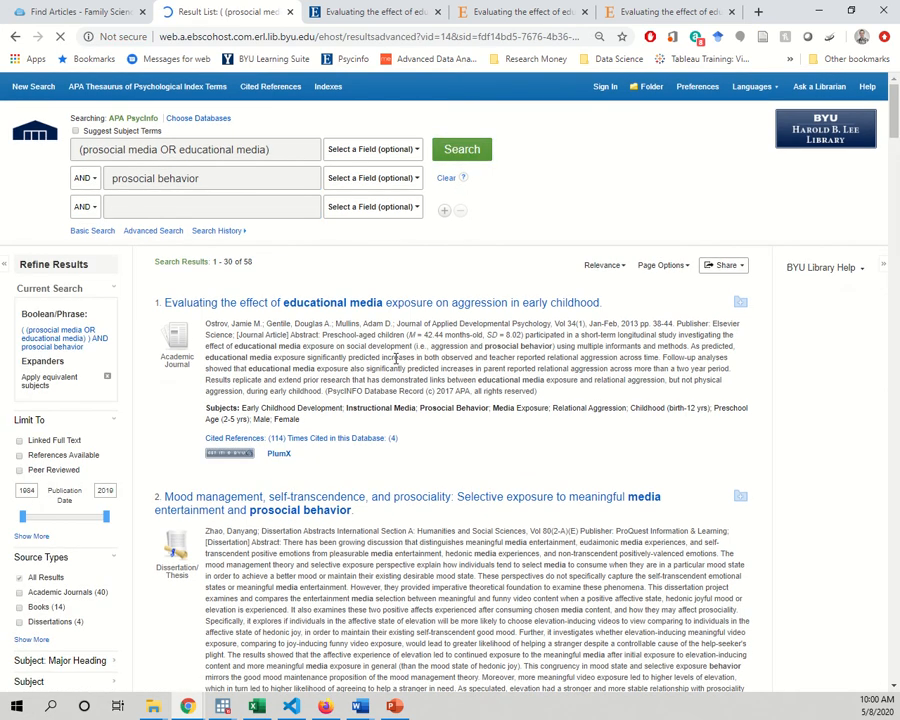
Step: Remove the prosocial behavior term and replace the remaining query with a search for prosocial media alone
{"action": "triple_click", "coordinate": [184, 178]}
{"action": "key", "text": "BackSpace"}
{"action": "key", "text": "Return"}
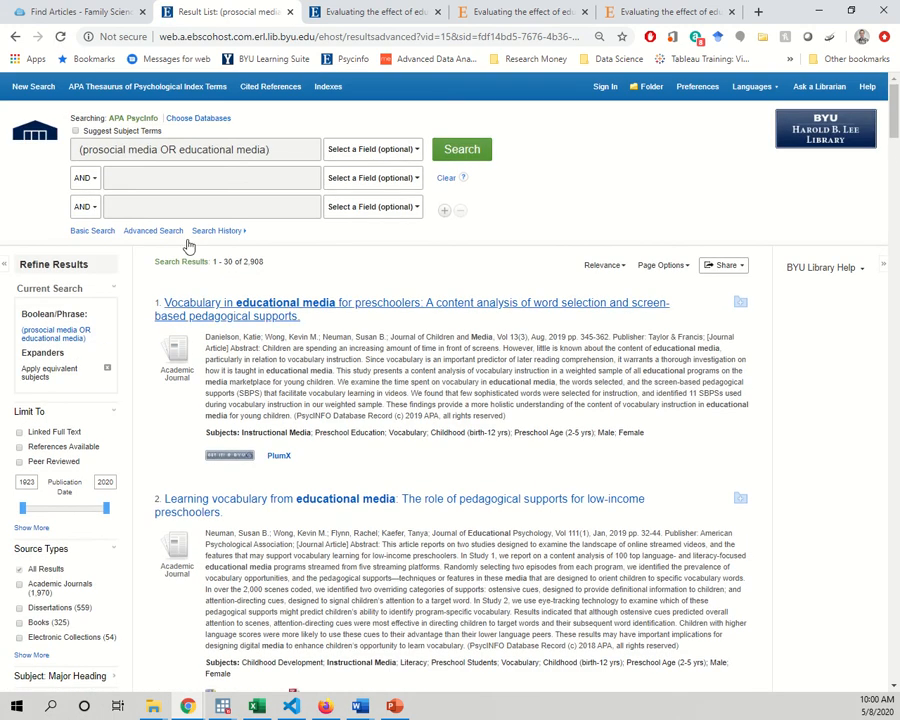
{"action": "left_click_drag", "start_coordinate": [268, 149], "coordinate": [78, 149]}
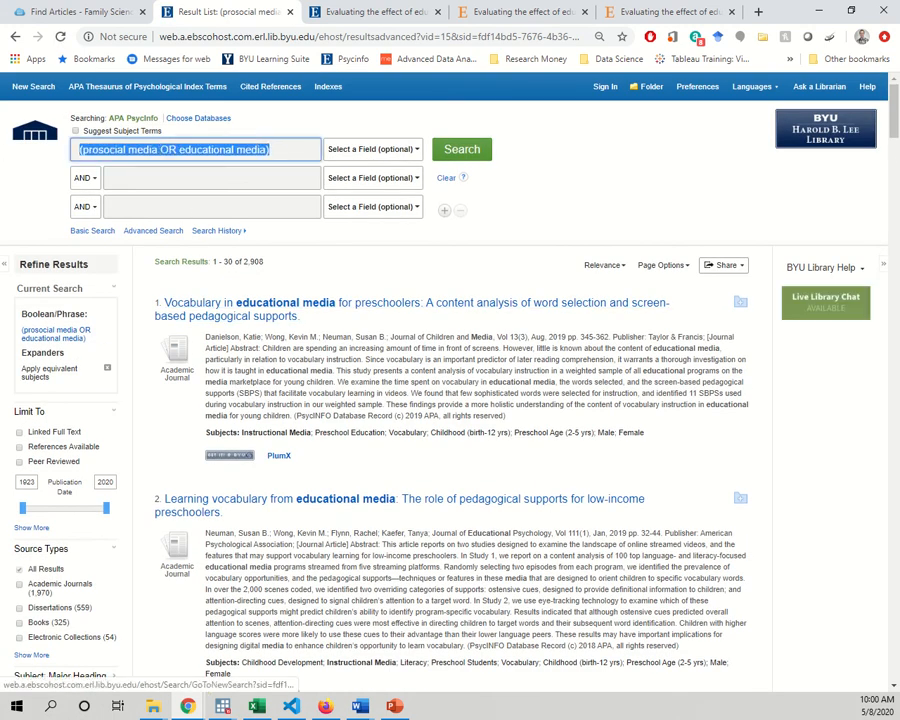
{"action": "type", "text": "prosocial media"}
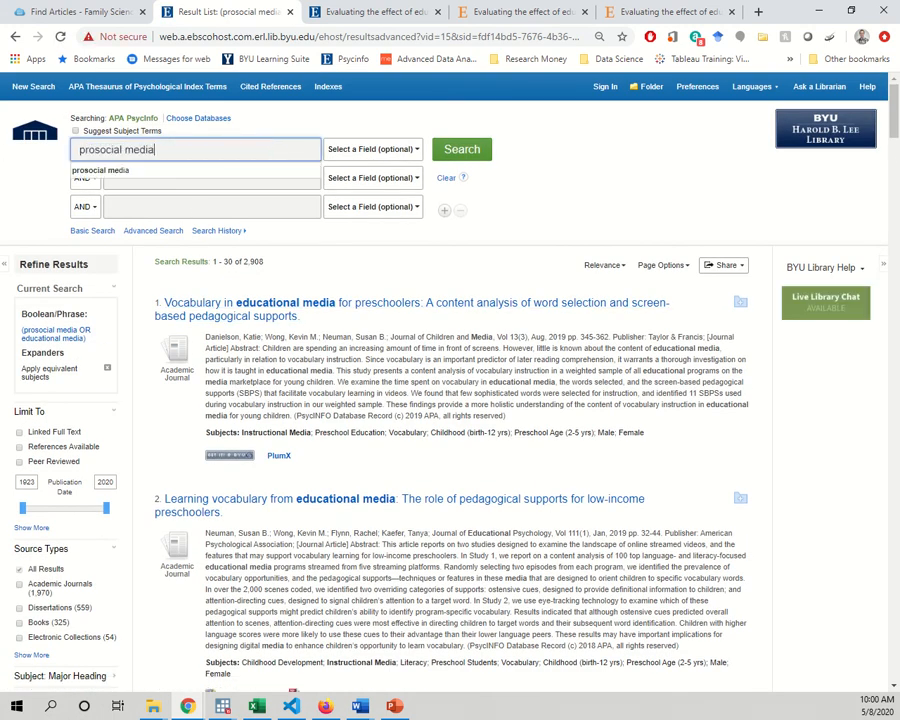
{"action": "key", "text": "Return"}
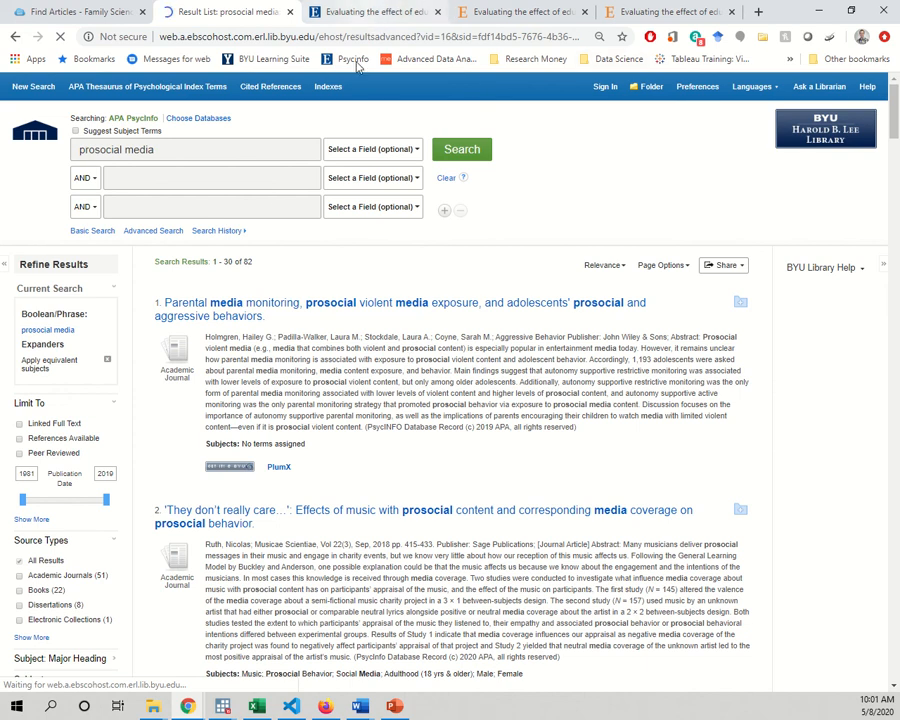
Step: Open the first result, on parental media monitoring and prosocial violent media exposure, in a new tab and close the previous article's tabs
{"action": "right_click", "coordinate": [278, 305]}
{"action": "left_click", "coordinate": [320, 317]}
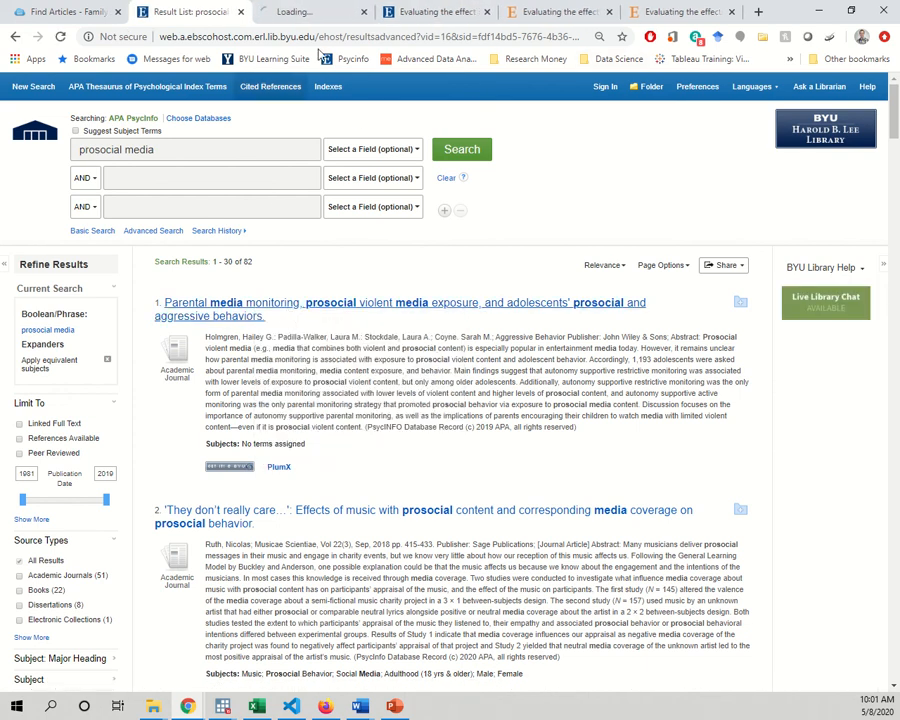
{"action": "left_click", "coordinate": [488, 12]}
{"action": "left_click", "coordinate": [488, 12]}
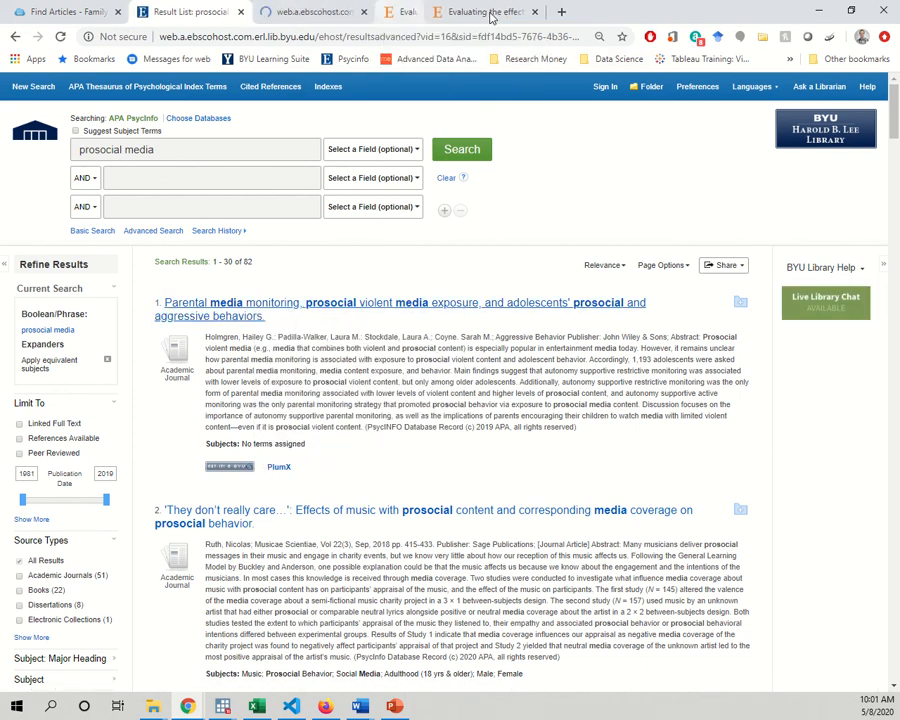
{"action": "left_click", "coordinate": [488, 12]}
{"action": "left_click", "coordinate": [440, 13]}
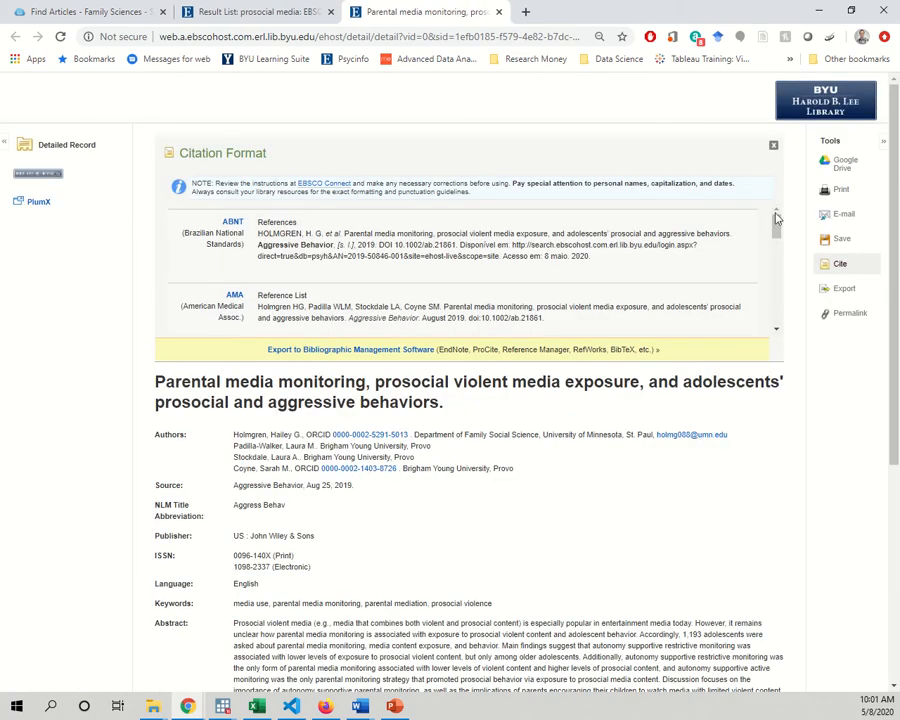
Step: Copy the parental media monitoring article's APA reference from the citation formats
{"action": "left_click_drag", "start_coordinate": [777, 221], "coordinate": [779, 243]}
{"action": "left_click_drag", "start_coordinate": [683, 295], "coordinate": [260, 286]}
{"action": "right_click", "coordinate": [268, 287]}
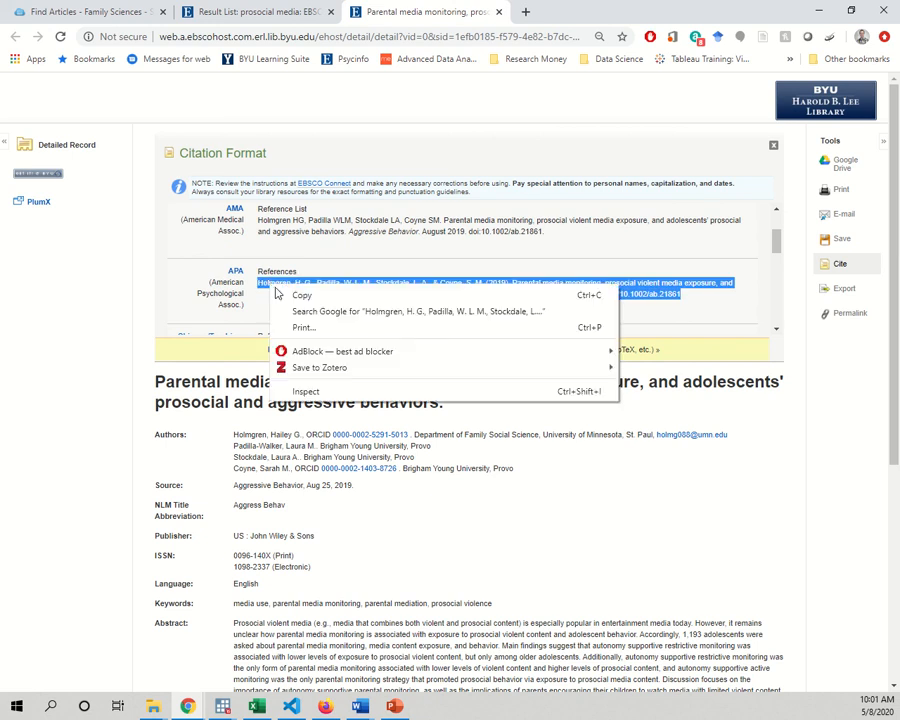
{"action": "left_click", "coordinate": [298, 293]}
Step: Switch to Document2 in Word and paste the reference, left-aligned, below the research question using Merge Formatting
{"action": "left_click", "coordinate": [361, 707]}
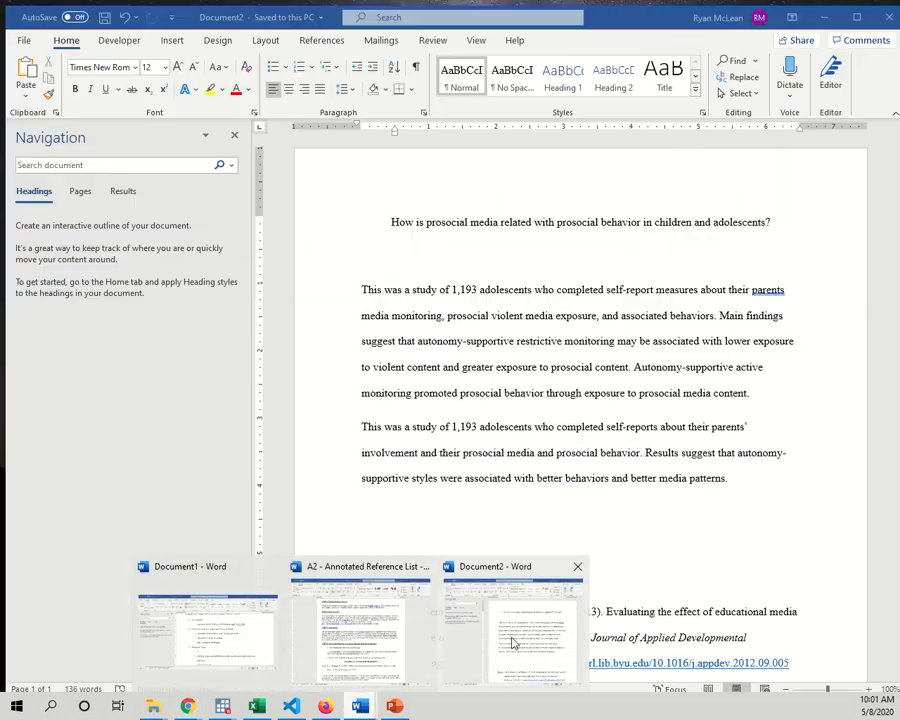
{"action": "left_click", "coordinate": [512, 640]}
{"action": "left_click", "coordinate": [388, 246]}
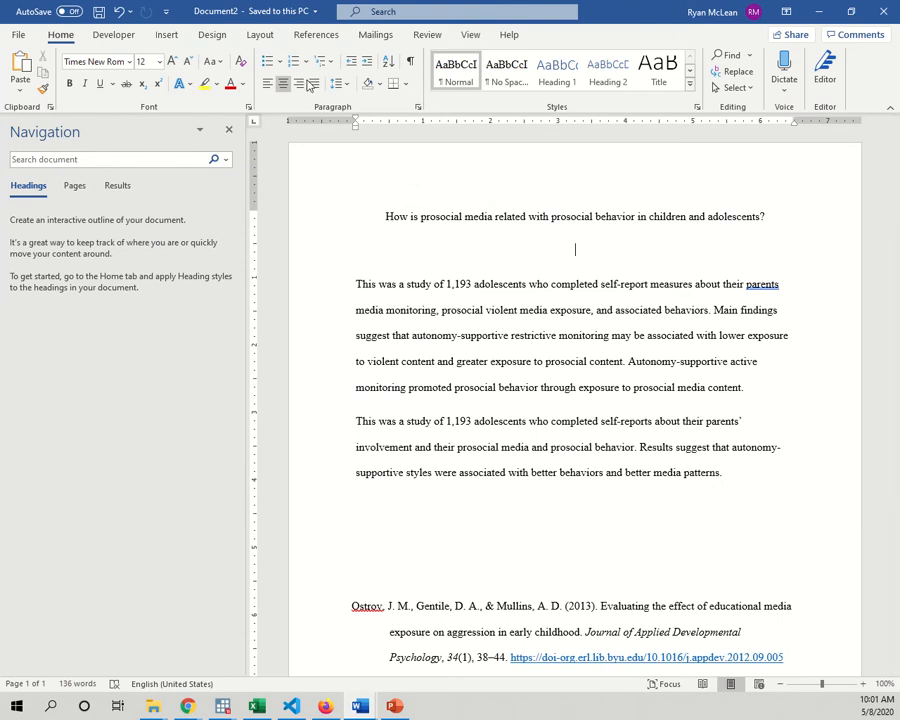
{"action": "left_click", "coordinate": [267, 83]}
{"action": "right_click", "coordinate": [362, 250]}
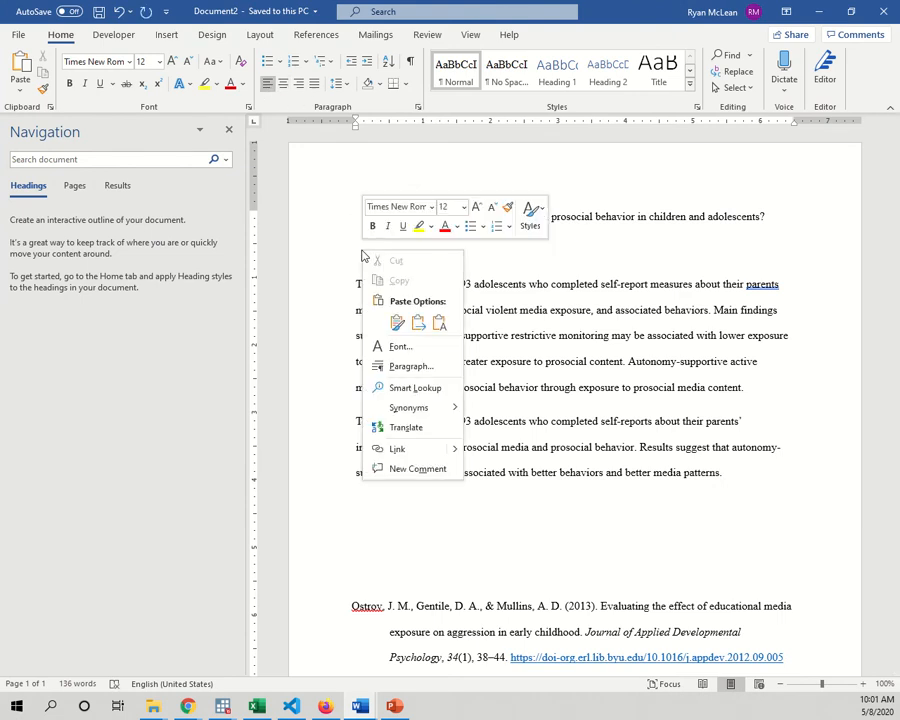
{"action": "left_click", "coordinate": [436, 321]}
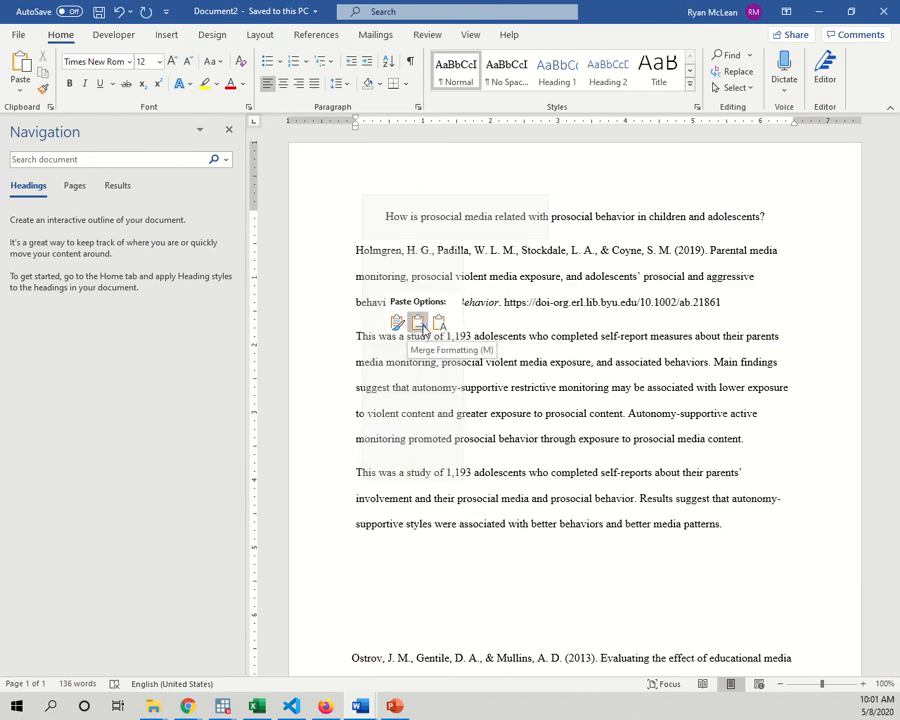
{"action": "left_click", "coordinate": [418, 322]}
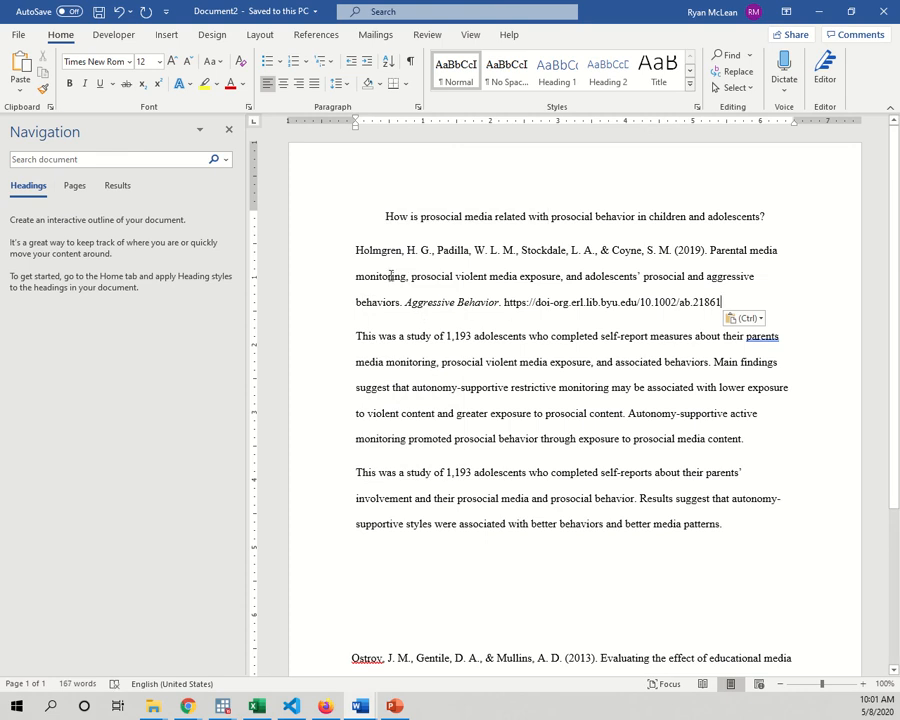
Step: Give the pasted reference a hanging indent of about 0.5 inch, and highlight part of the summary text below it
{"action": "mouse_move", "coordinate": [355, 127]}
{"action": "left_mouse_down"}
{"action": "mouse_move", "coordinate": [390, 128]}
{"action": "mouse_move", "coordinate": [355, 119]}
{"action": "left_mouse_up"}
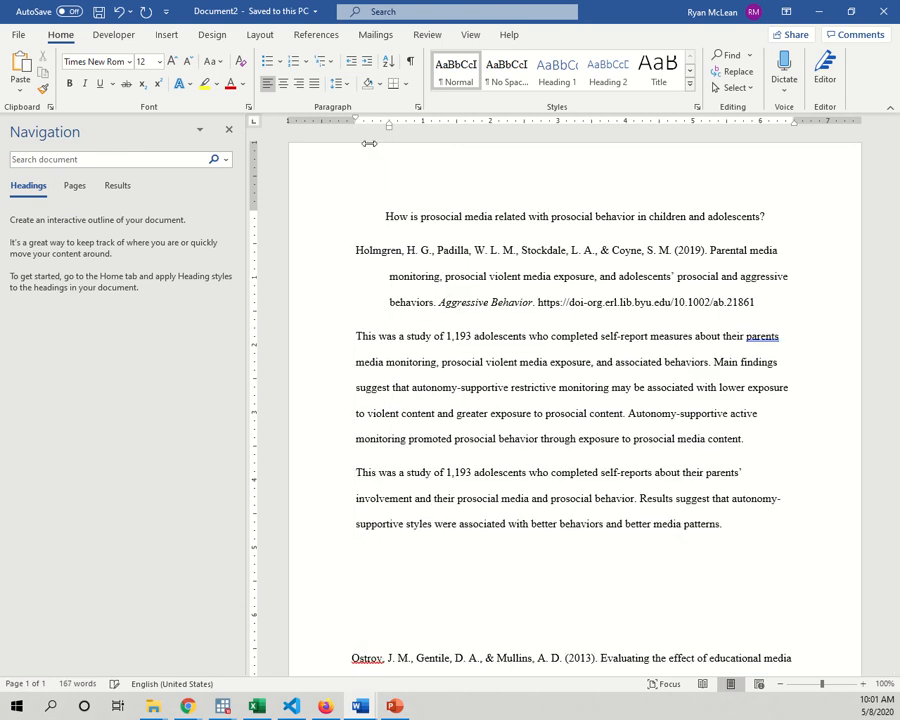
{"action": "left_click", "coordinate": [425, 277]}
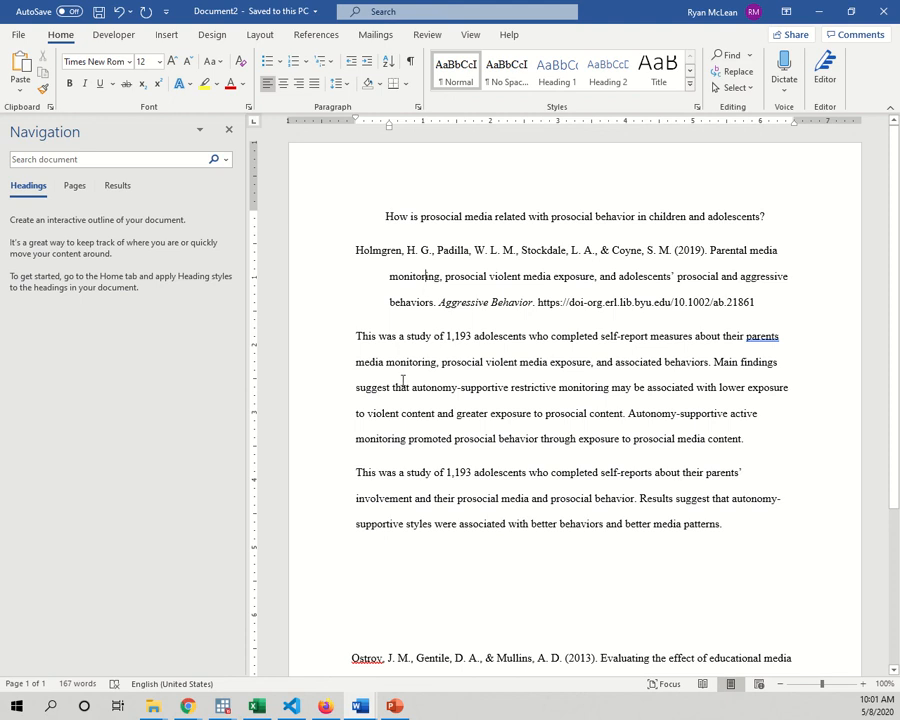
{"action": "left_click_drag", "start_coordinate": [392, 336], "coordinate": [425, 525]}
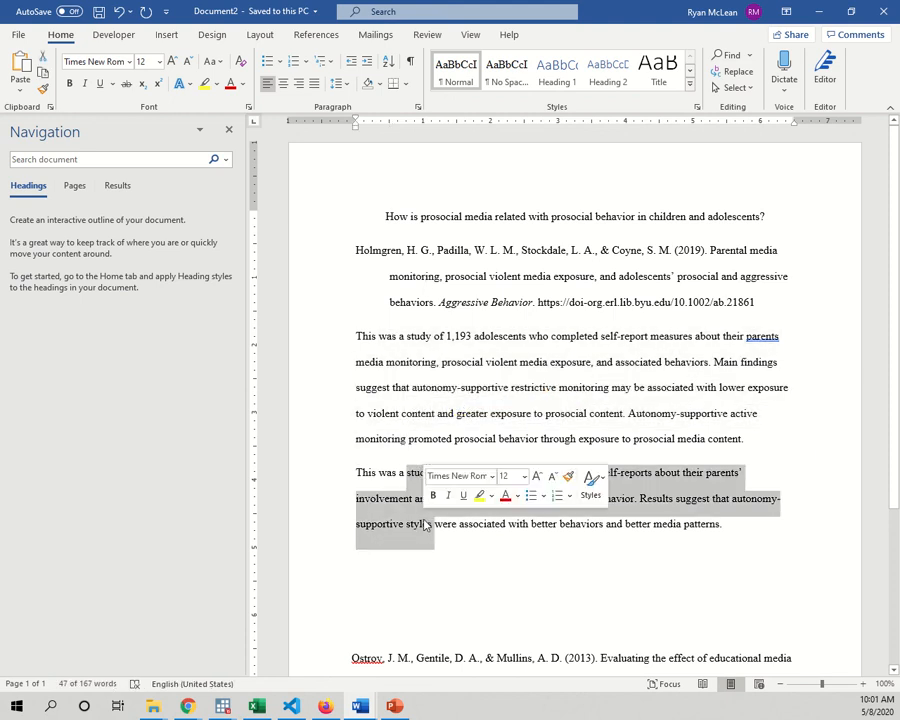
Step: Switch to the browser and close the citation formats on the parental media monitoring article's record
{"action": "left_click", "coordinate": [425, 512]}
{"action": "key", "text": "alt+Tab"}
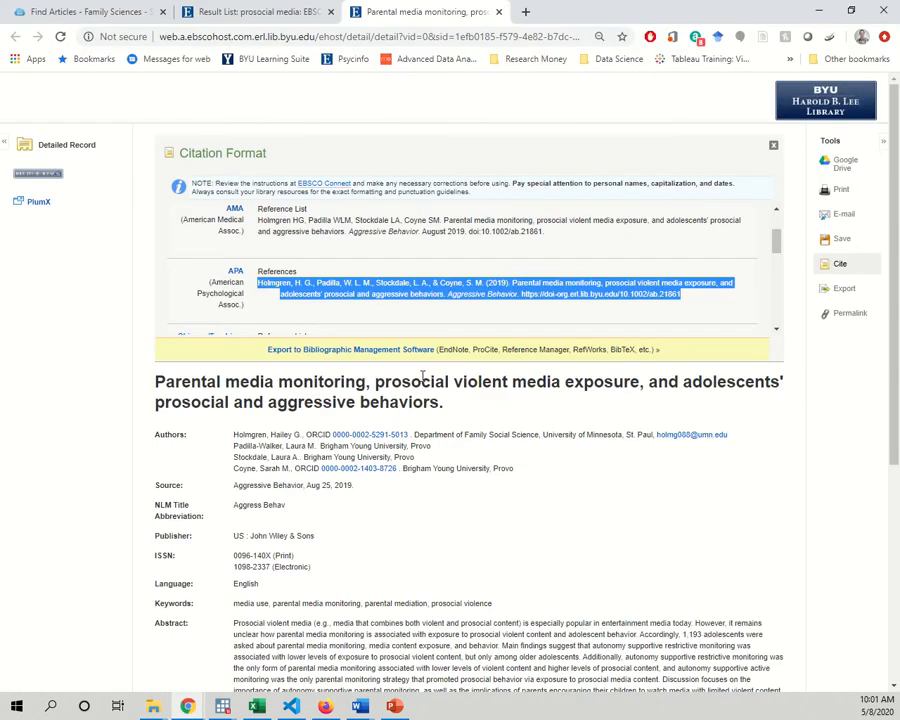
{"action": "left_click", "coordinate": [773, 145]}
{"action": "left_click_drag", "start_coordinate": [362, 395], "coordinate": [410, 452]}
{"action": "left_click", "coordinate": [408, 263]}
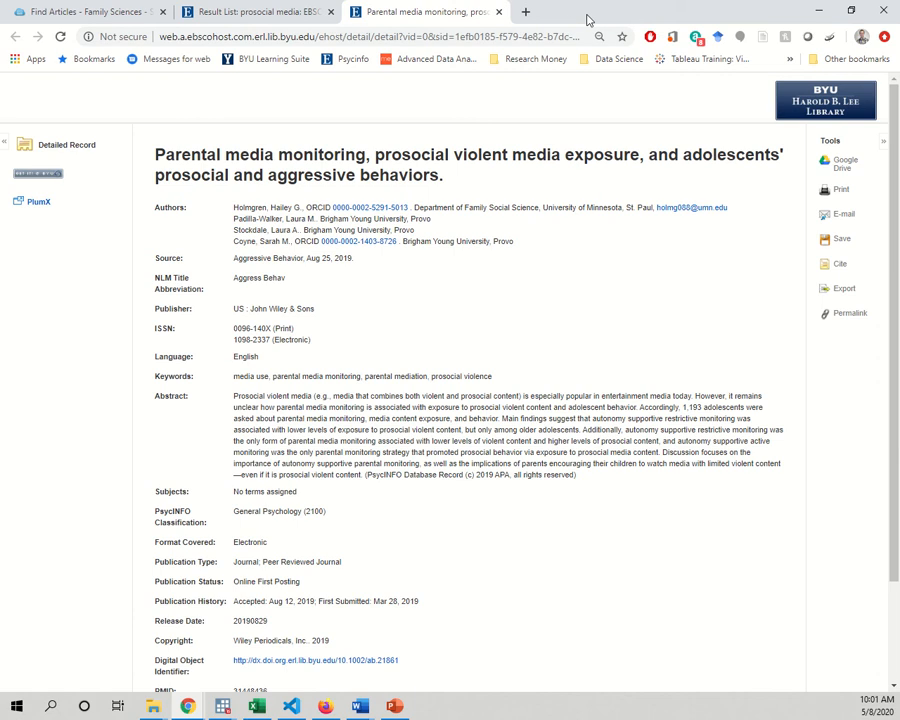
Step: Arrange the article record and Document2 side by side, close Word's Navigation pane, and set the document zoom to 80%
{"action": "key", "text": "super+Left"}
{"action": "left_click", "coordinate": [523, 393]}
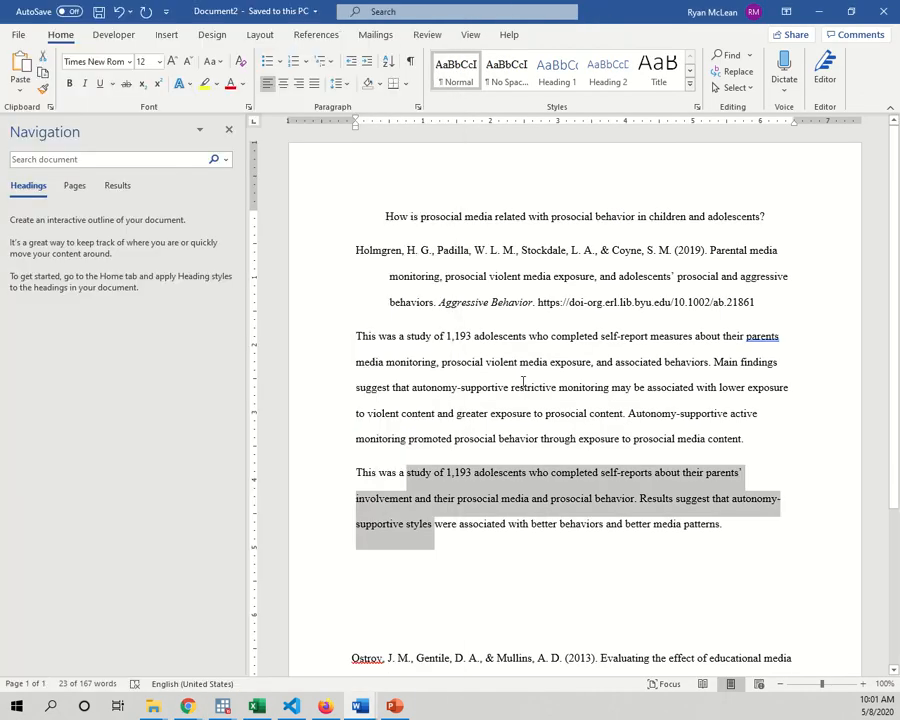
{"action": "key", "text": "super+Right"}
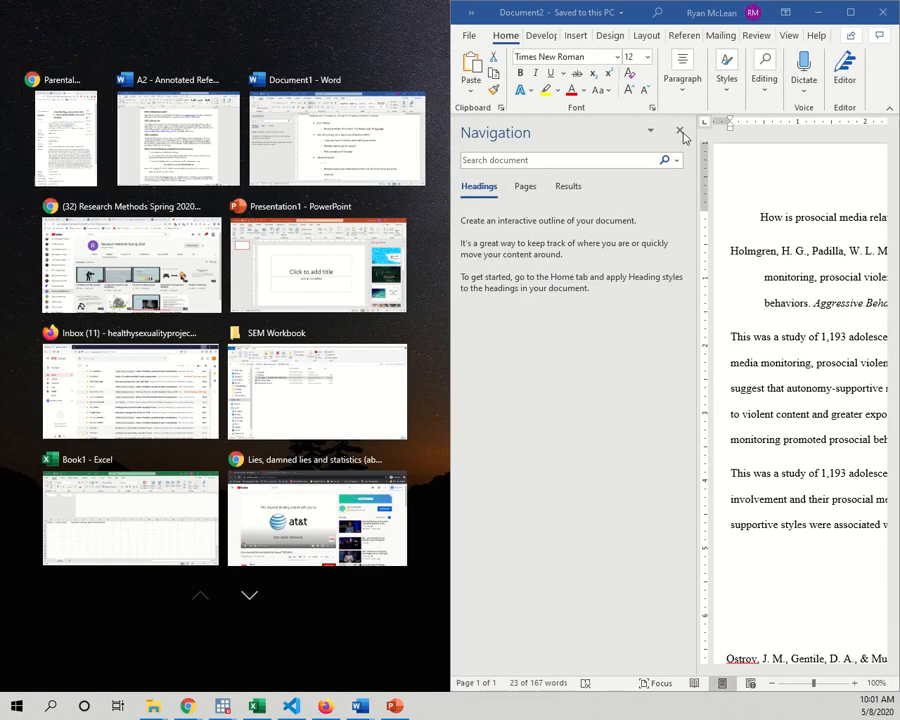
{"action": "left_click", "coordinate": [681, 133]}
{"action": "left_click", "coordinate": [679, 130]}
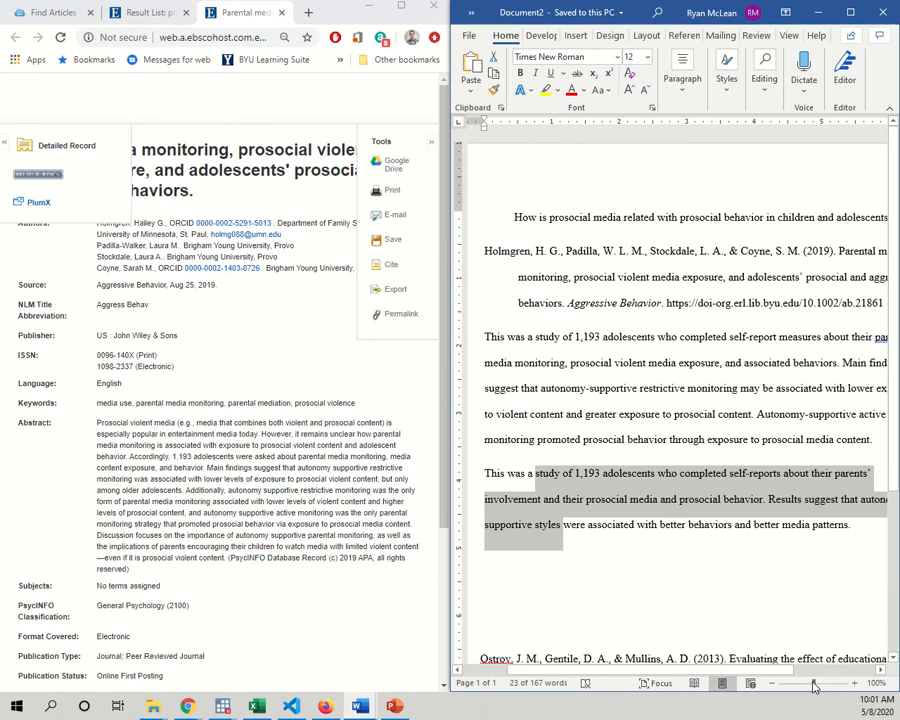
{"action": "scroll", "coordinate": [560, 450], "scroll_direction": "down", "scroll_amount": 2}
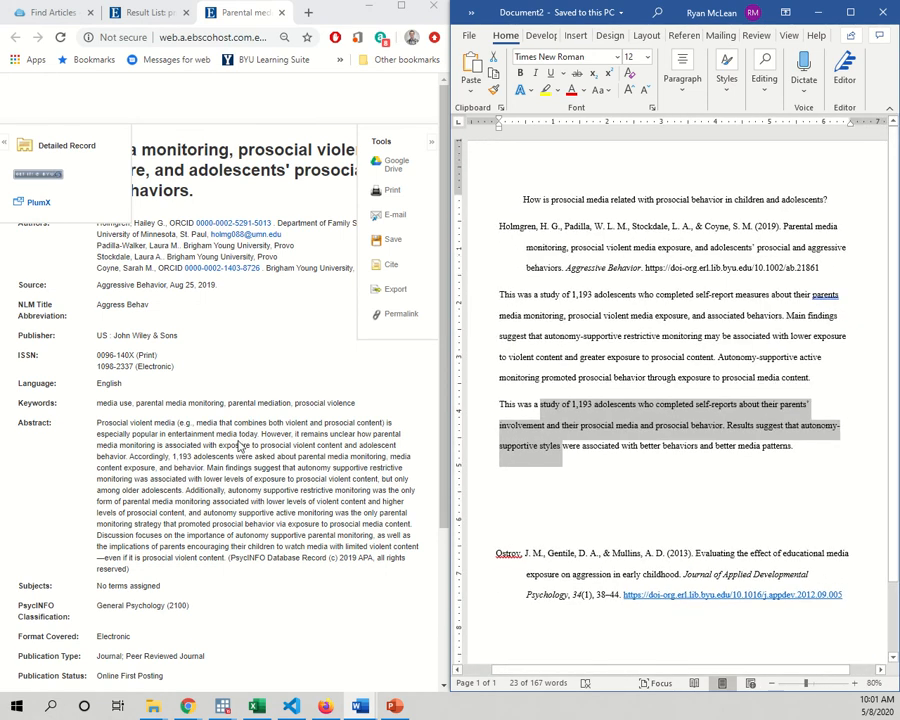
Step: Read the article's abstract, highlighting the main findings and the closing sentence on the discussion's focus
{"action": "left_click_drag", "start_coordinate": [436, 264], "coordinate": [439, 337]}
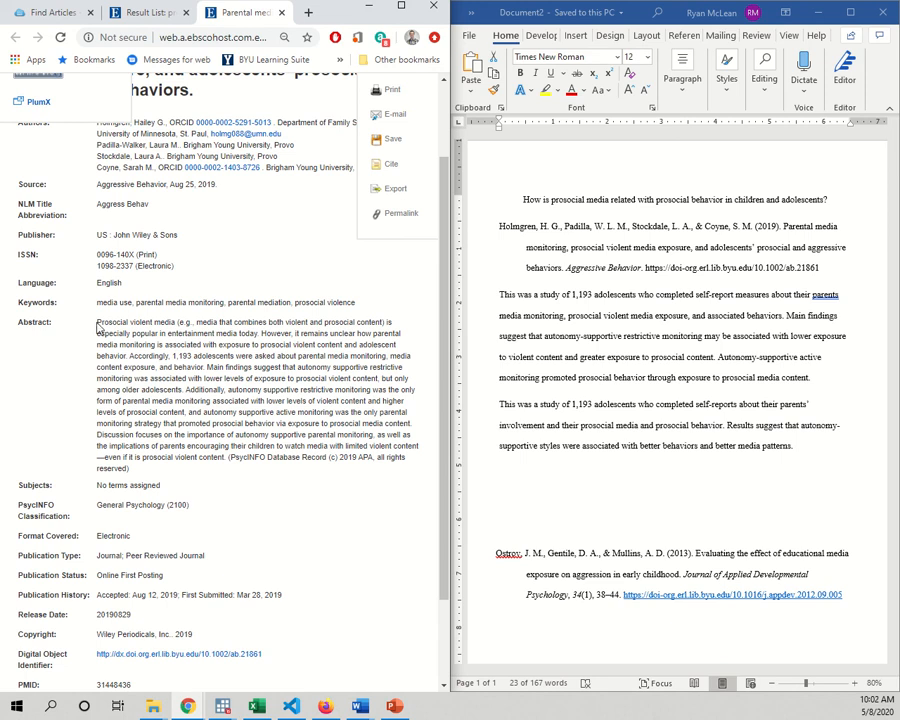
{"action": "left_click_drag", "start_coordinate": [98, 327], "coordinate": [214, 424]}
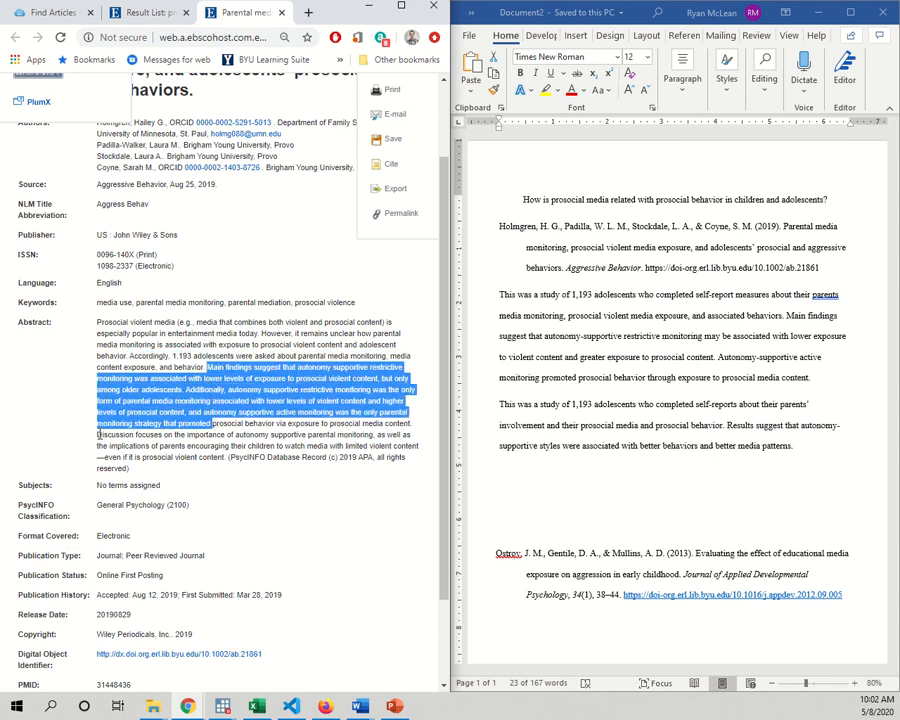
{"action": "left_click", "coordinate": [98, 434]}
{"action": "left_click_drag", "start_coordinate": [98, 437], "coordinate": [226, 458]}
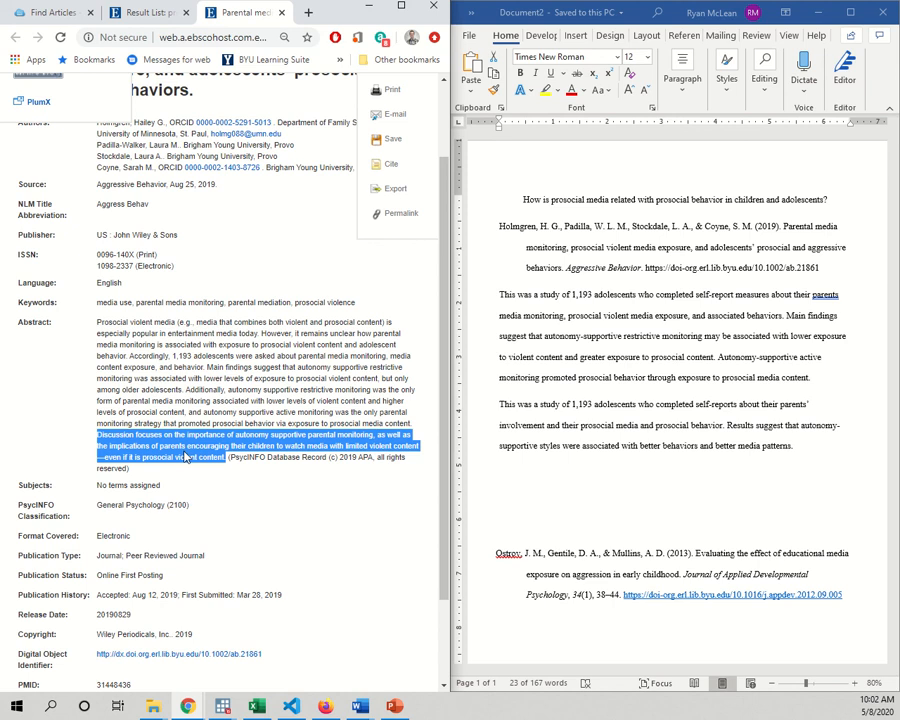
{"action": "left_click", "coordinate": [185, 457]}
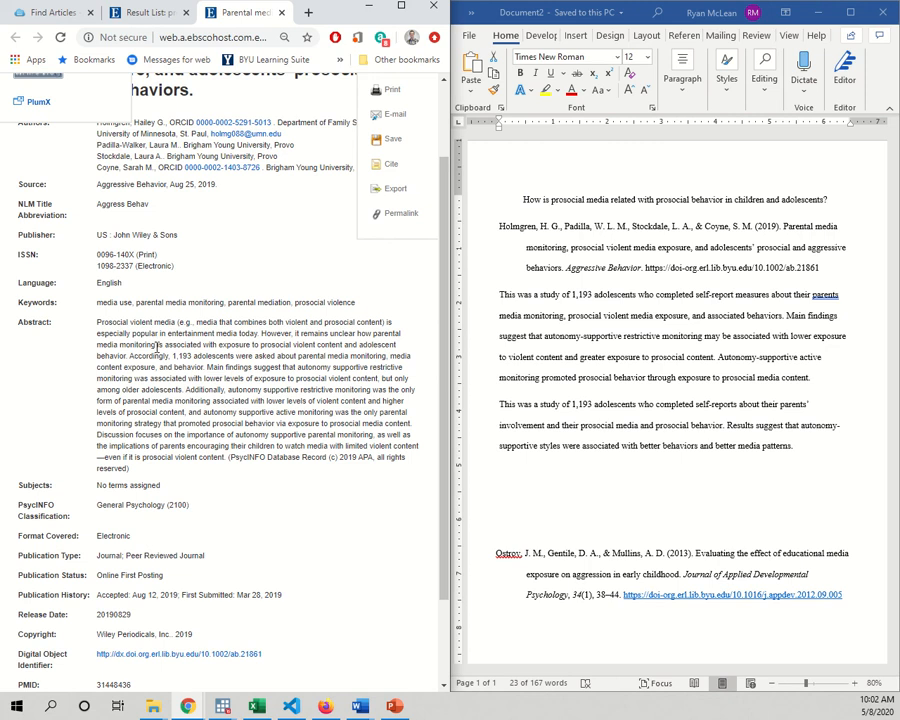
Step: Examine the example annotated reference in the A2 - Annotated Reference List instructions document, then minimize that document
{"action": "left_click", "coordinate": [472, 336]}
{"action": "left_click", "coordinate": [526, 336]}
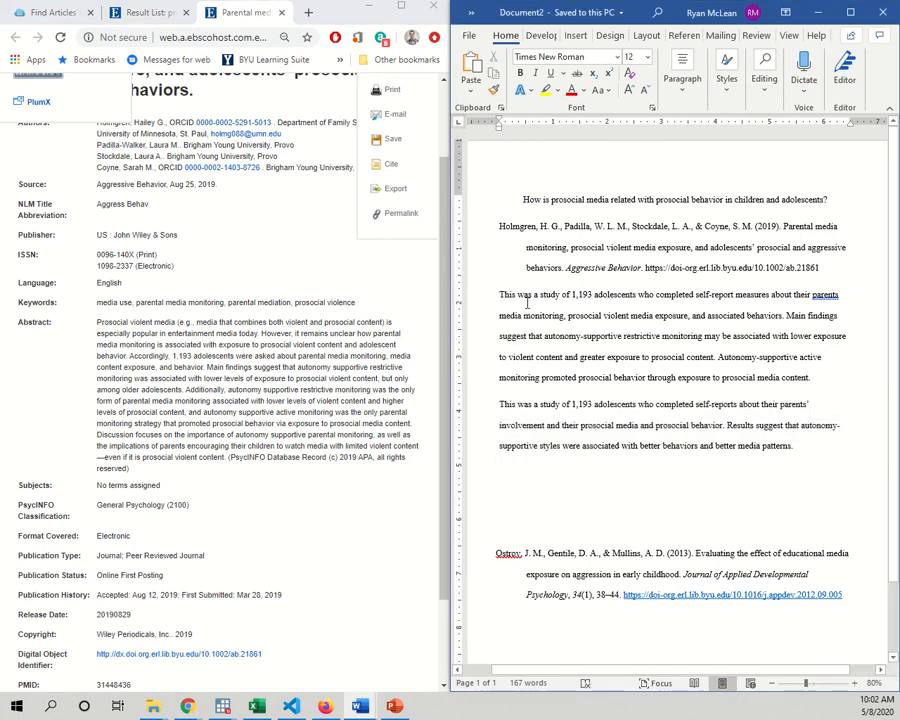
{"action": "mouse_move", "coordinate": [360, 704]}
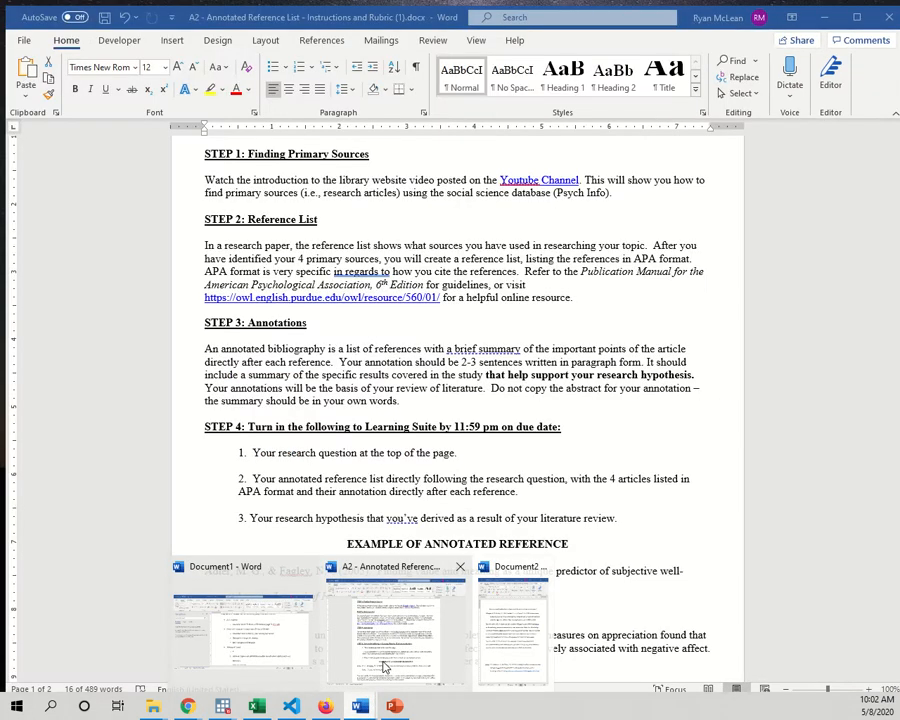
{"action": "left_click", "coordinate": [385, 668]}
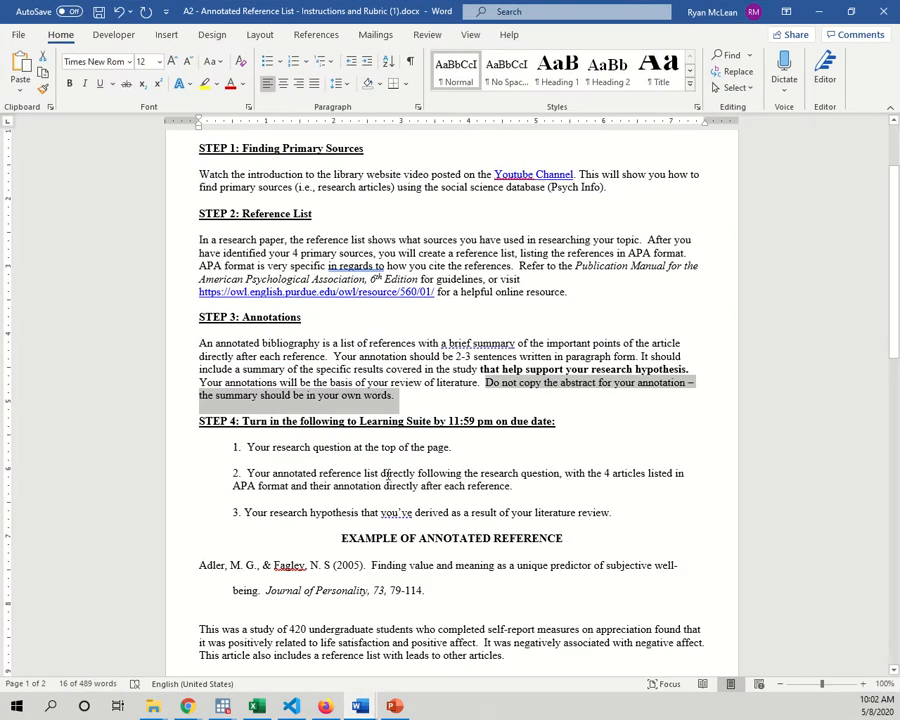
{"action": "scroll", "coordinate": [387, 470], "scroll_direction": "down", "scroll_amount": 6}
{"action": "left_click", "coordinate": [294, 291]}
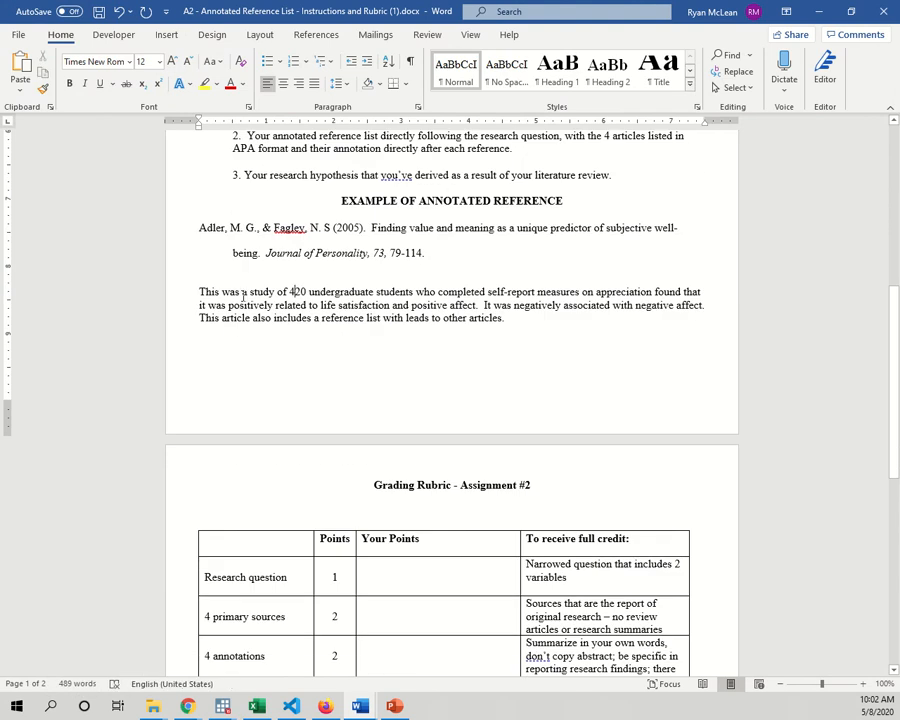
{"action": "left_click_drag", "start_coordinate": [228, 291], "coordinate": [373, 291]}
{"action": "left_click", "coordinate": [508, 305]}
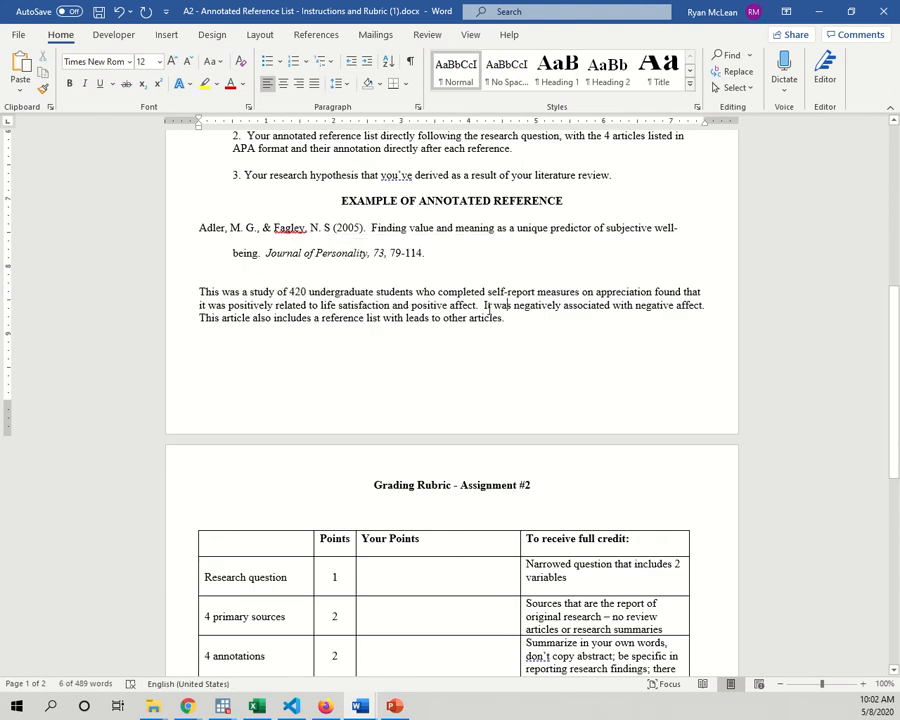
{"action": "left_click", "coordinate": [819, 13]}
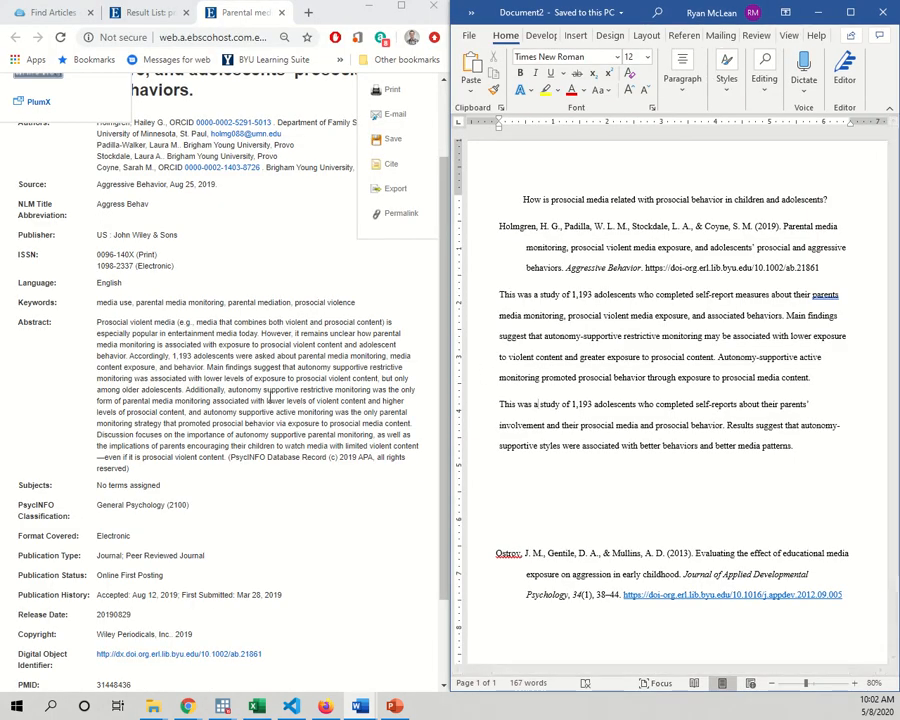
Step: Examine the abstract for the sample, the restrictive monitoring finding and the active monitoring finding
{"action": "left_click_drag", "start_coordinate": [173, 355], "coordinate": [276, 356]}
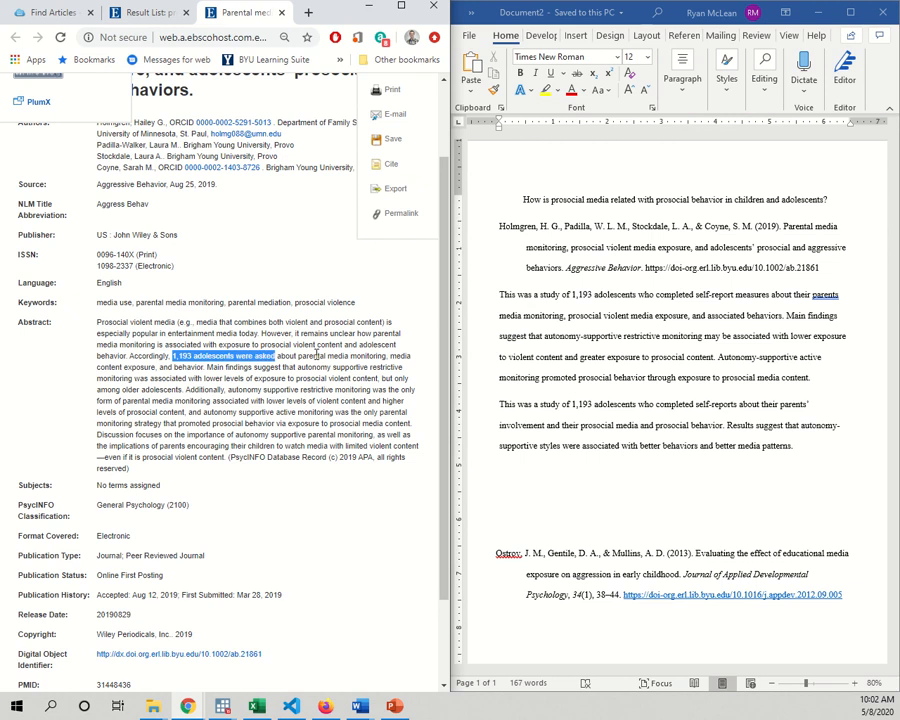
{"action": "left_click", "coordinate": [316, 356]}
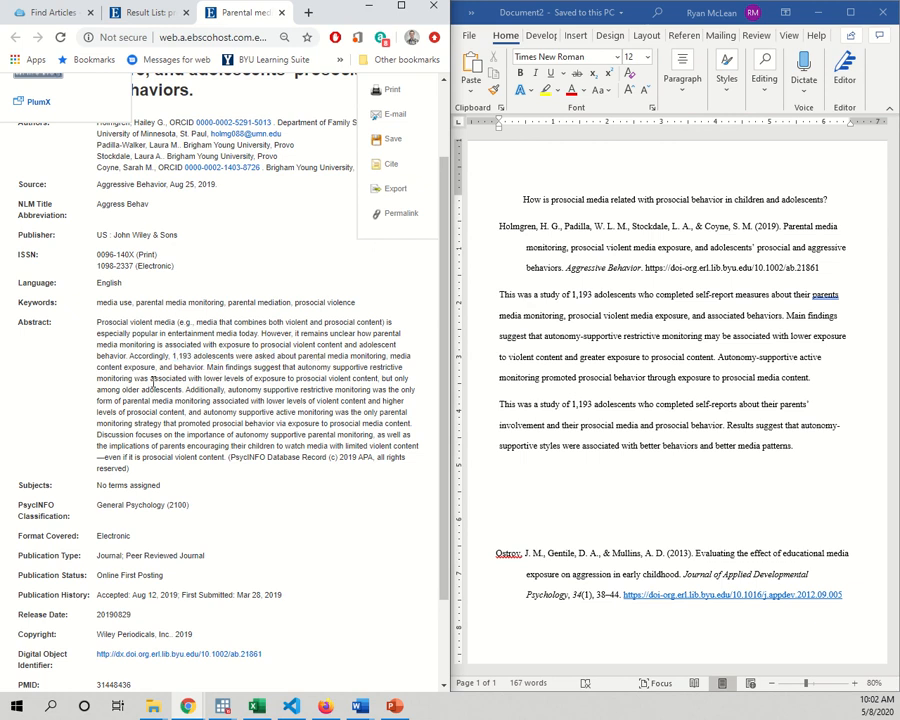
{"action": "left_click_drag", "start_coordinate": [161, 379], "coordinate": [333, 401]}
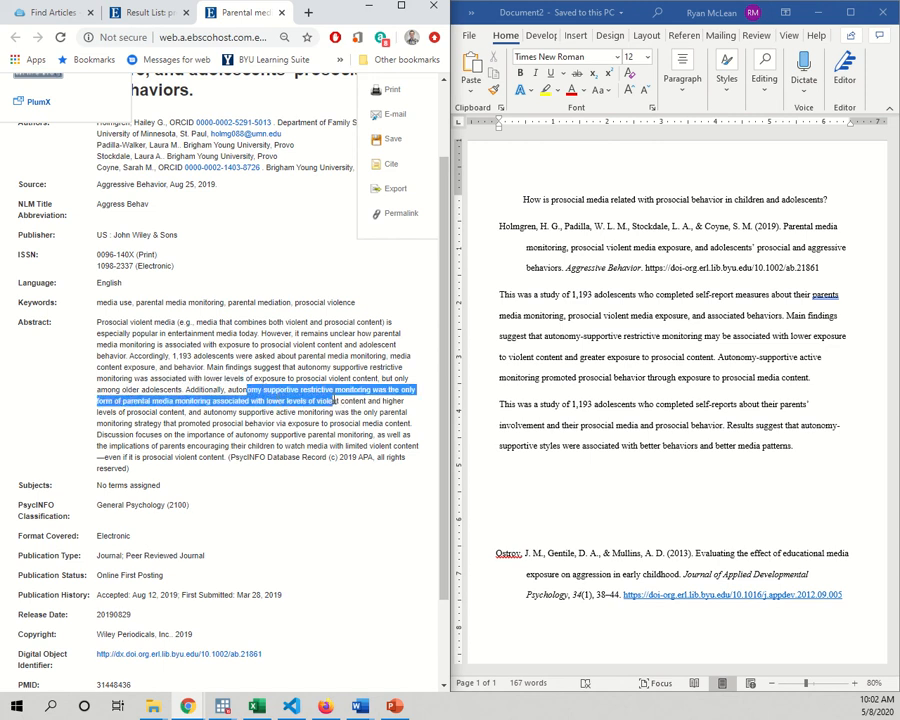
{"action": "left_click_drag", "start_coordinate": [190, 401], "coordinate": [163, 413]}
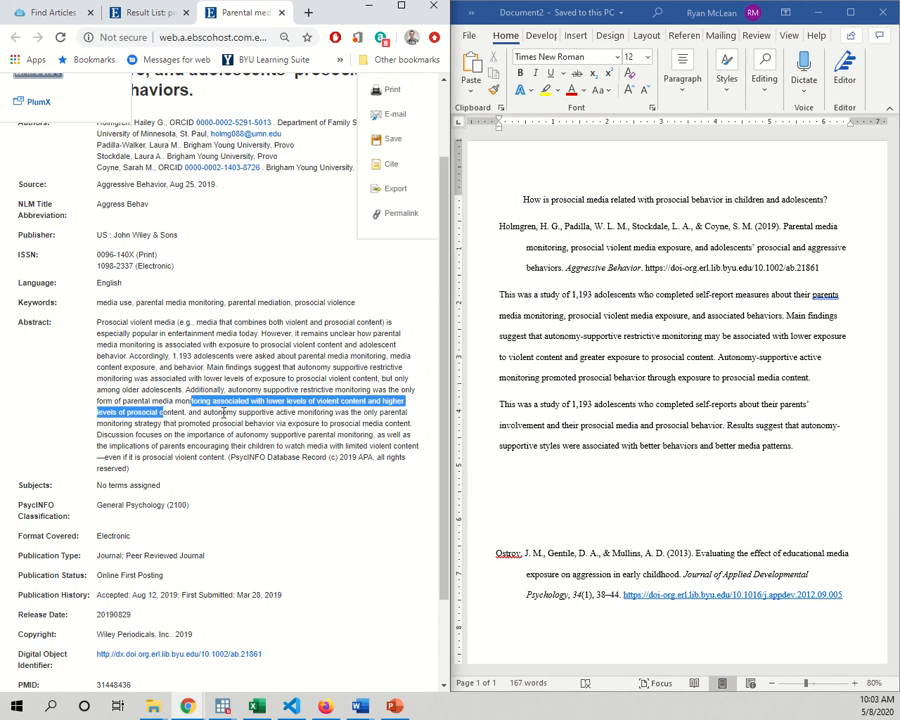
{"action": "left_click_drag", "start_coordinate": [218, 412], "coordinate": [244, 423]}
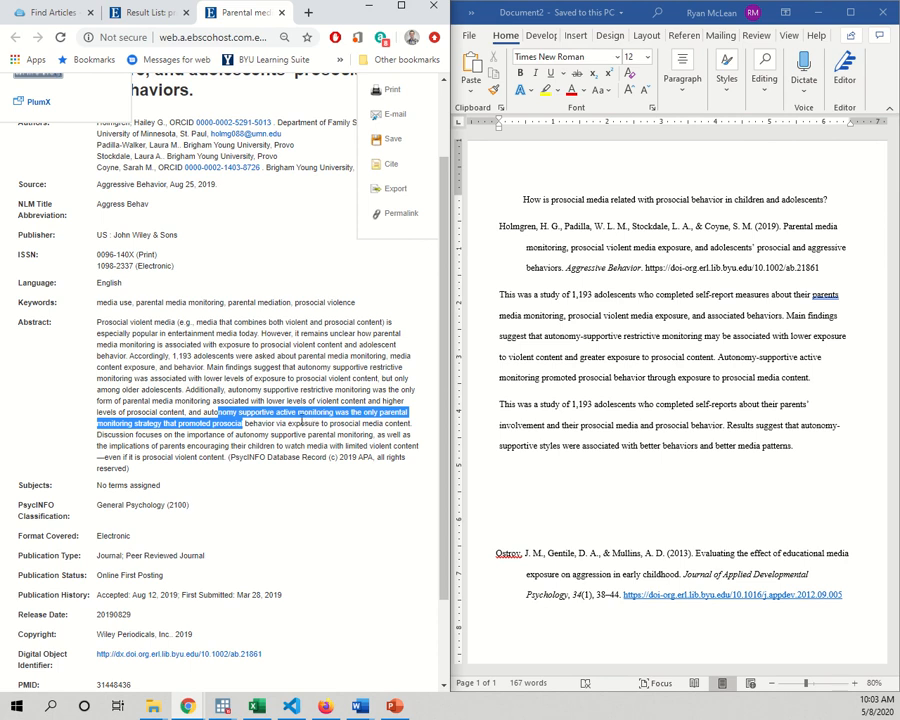
Step: Compare the shorter second annotation in Document2 with the media and behavior terms in the research question
{"action": "left_click", "coordinate": [536, 404]}
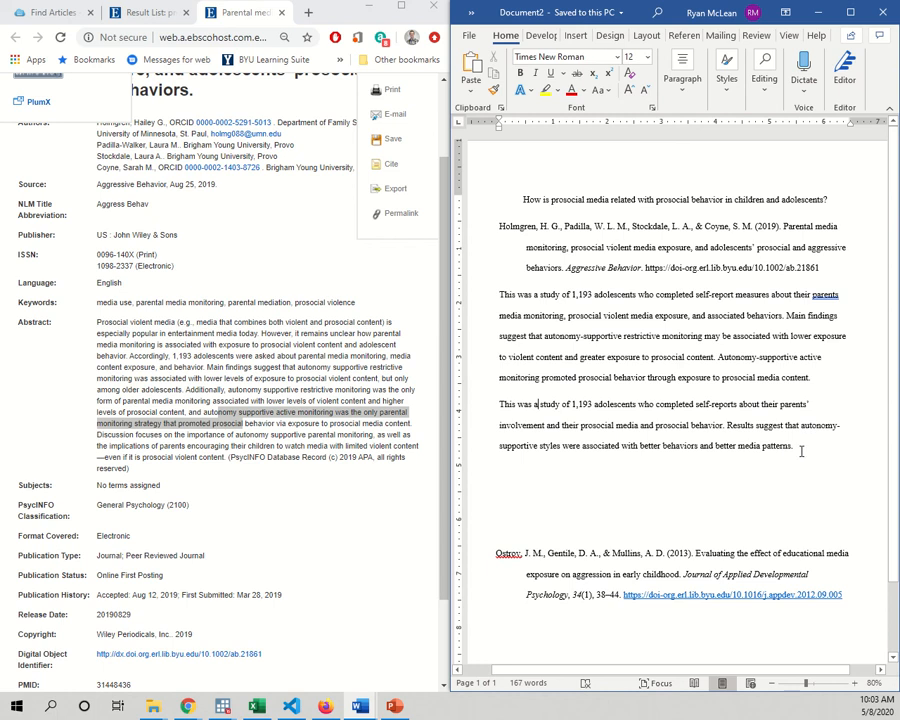
{"action": "left_click_drag", "start_coordinate": [769, 451], "coordinate": [690, 426]}
{"action": "left_click", "coordinate": [686, 428]}
{"action": "double_click", "coordinate": [811, 428]}
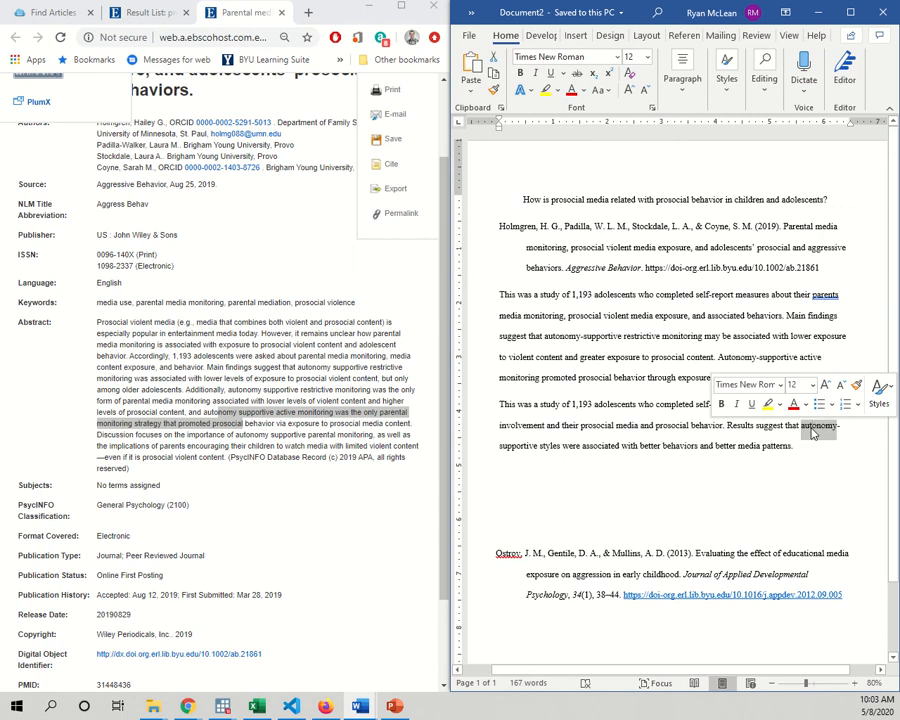
{"action": "double_click", "coordinate": [745, 446]}
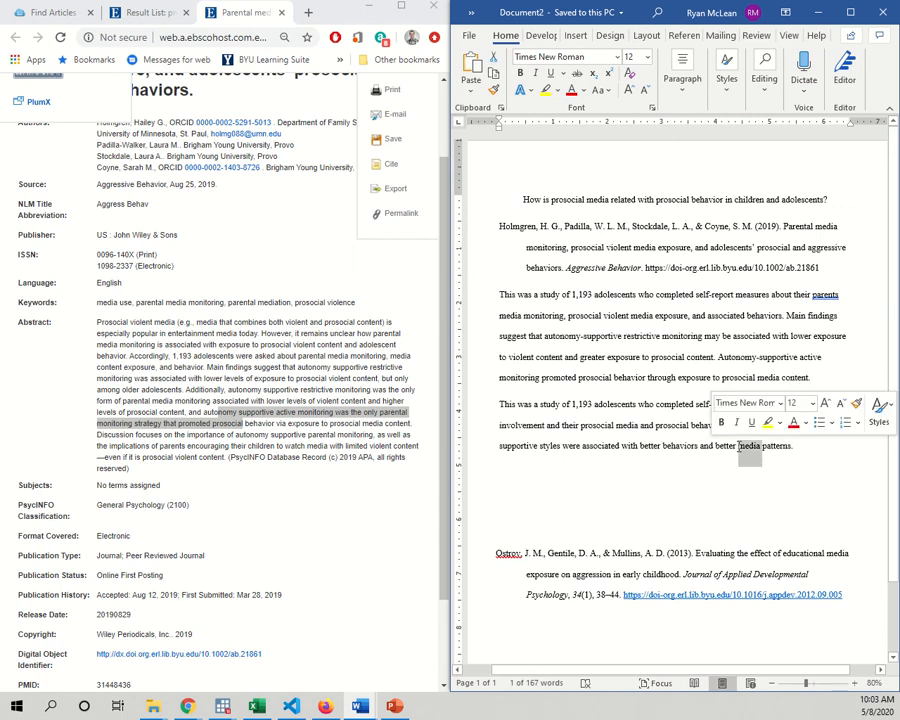
{"action": "left_click", "coordinate": [762, 446]}
{"action": "double_click", "coordinate": [750, 446]}
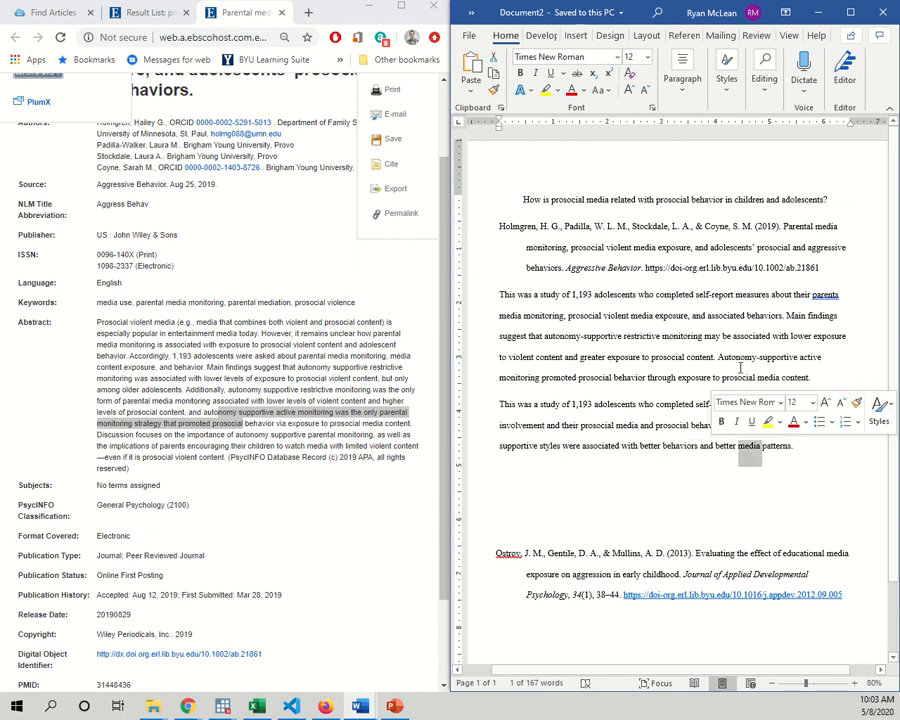
{"action": "left_click", "coordinate": [710, 201]}
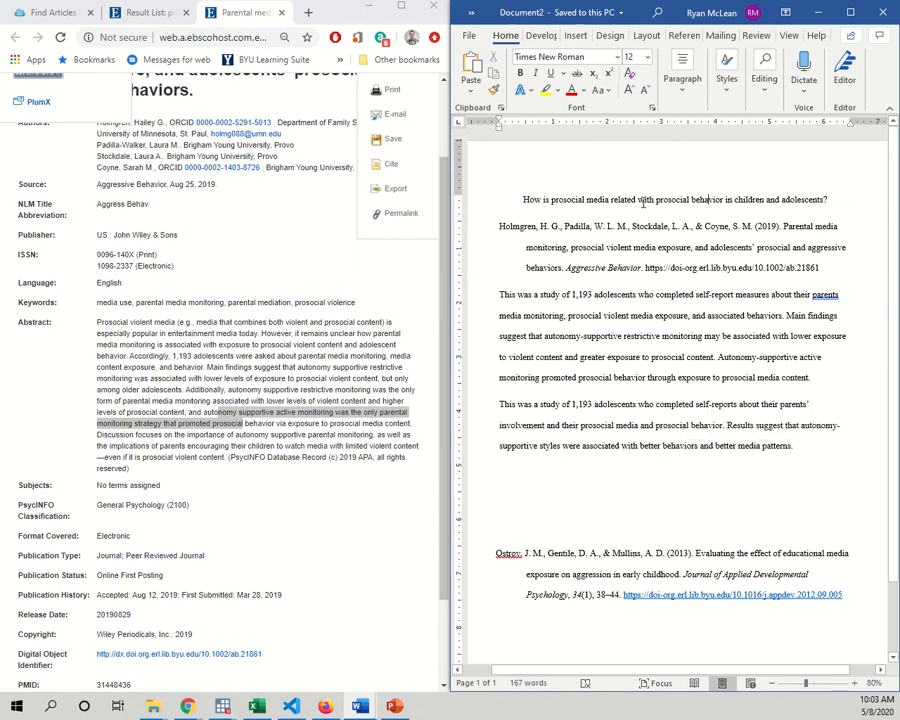
{"action": "double_click", "coordinate": [592, 201]}
{"action": "double_click", "coordinate": [705, 200]}
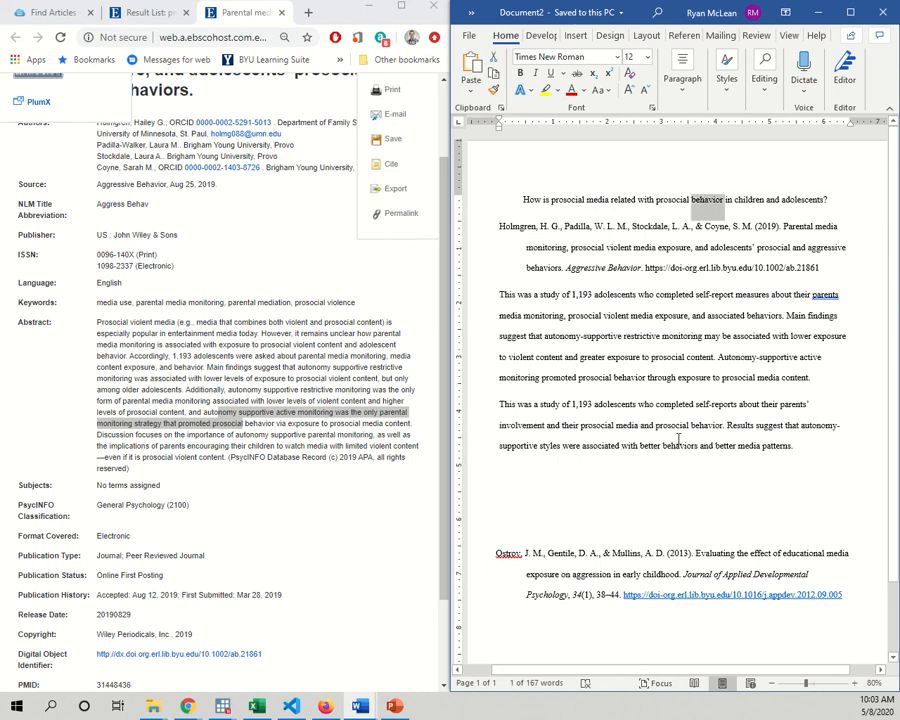
Step: Compare the wording and level of detail of the two sample annotations below the first reference
{"action": "left_click", "coordinate": [666, 357]}
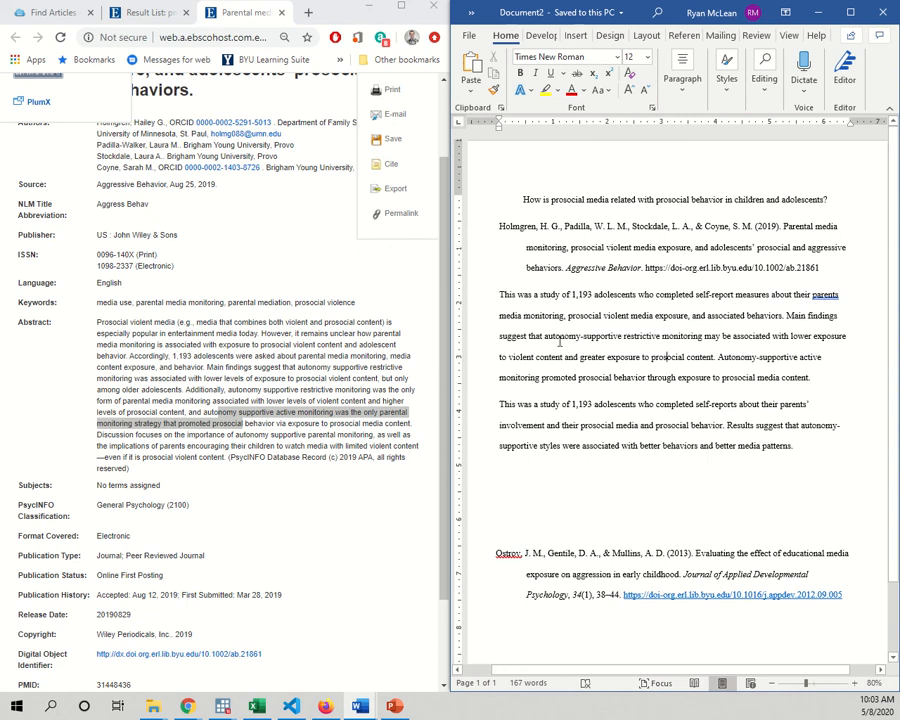
{"action": "left_click_drag", "start_coordinate": [559, 343], "coordinate": [660, 337]}
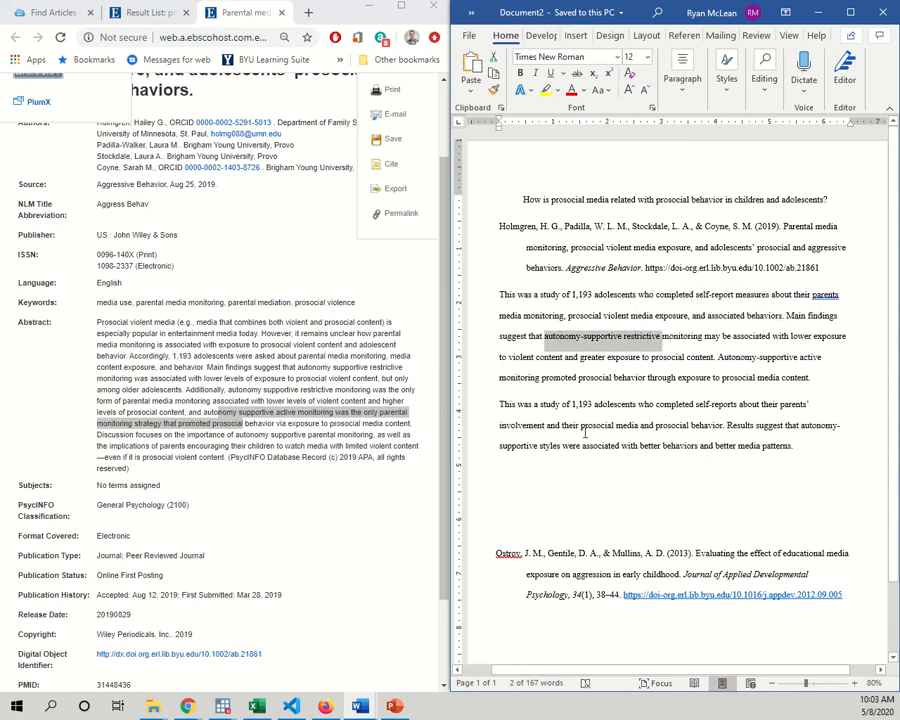
{"action": "left_click_drag", "start_coordinate": [803, 425], "coordinate": [562, 447]}
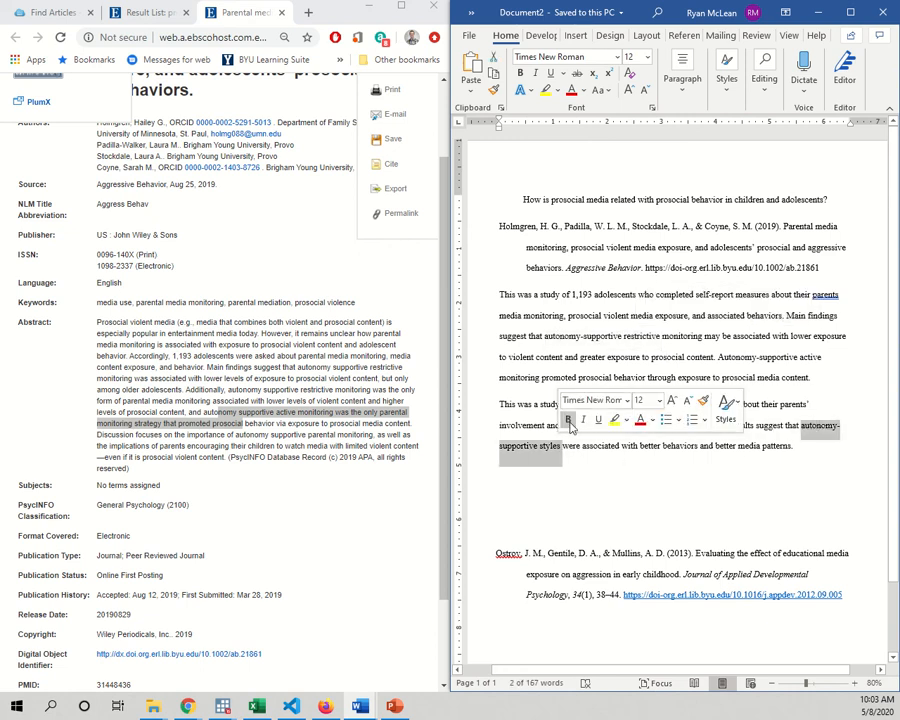
{"action": "left_click", "coordinate": [551, 323]}
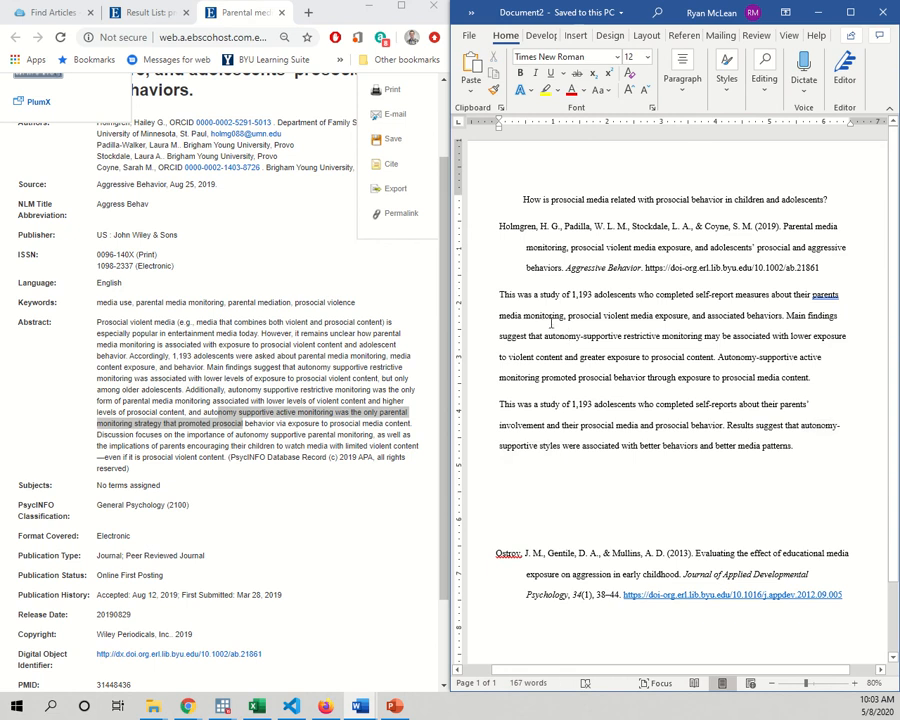
{"action": "left_click_drag", "start_coordinate": [566, 336], "coordinate": [658, 337]}
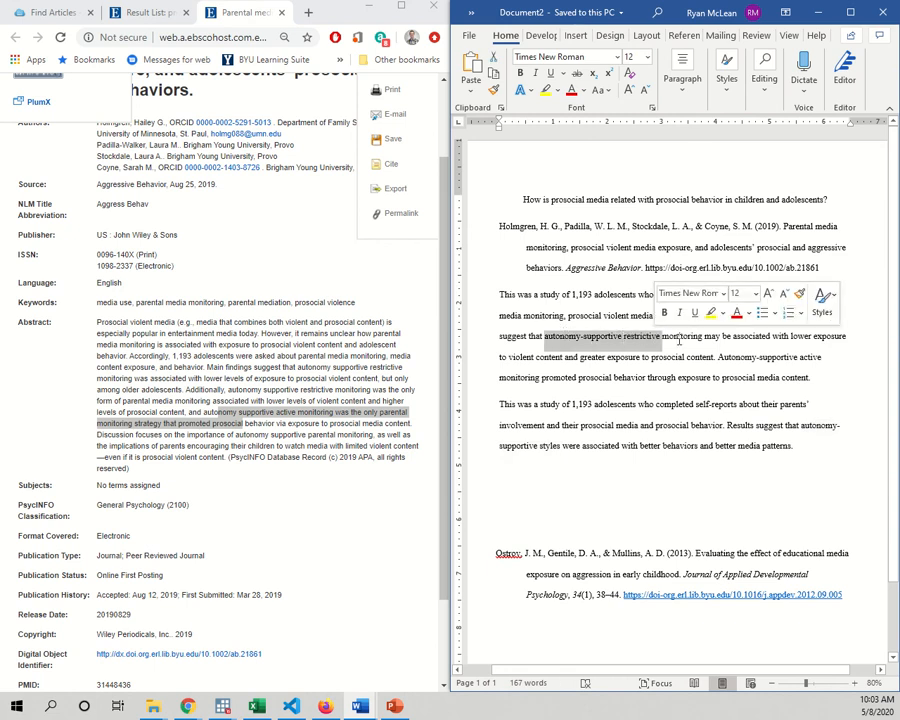
{"action": "left_click_drag", "start_coordinate": [805, 338], "coordinate": [629, 352]}
{"action": "left_click_drag", "start_coordinate": [637, 291], "coordinate": [655, 465]}
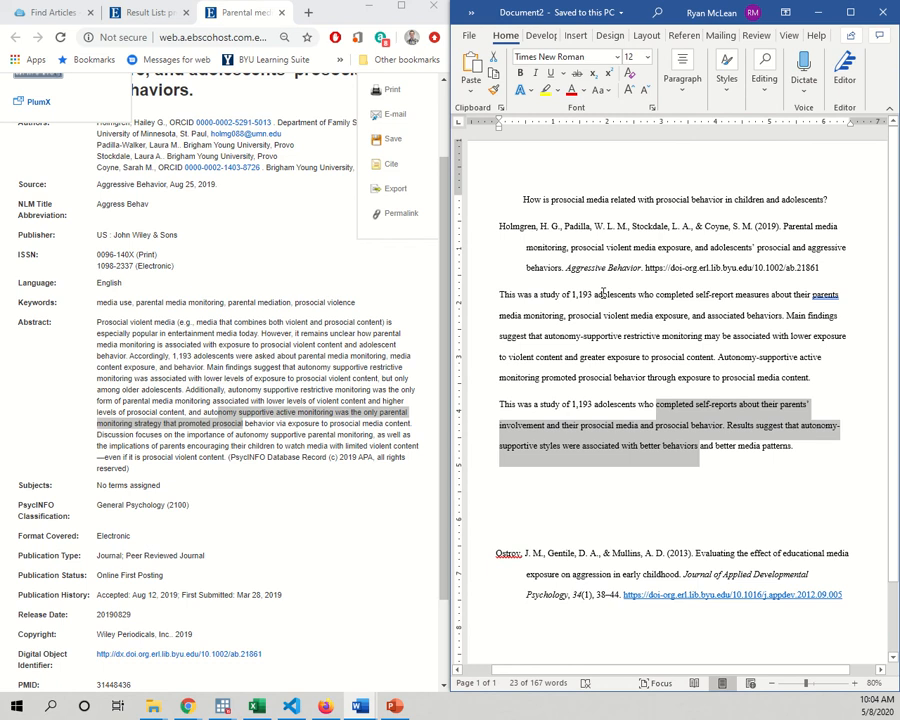
{"action": "left_click_drag", "start_coordinate": [598, 294], "coordinate": [620, 378]}
{"action": "left_click", "coordinate": [712, 377]}
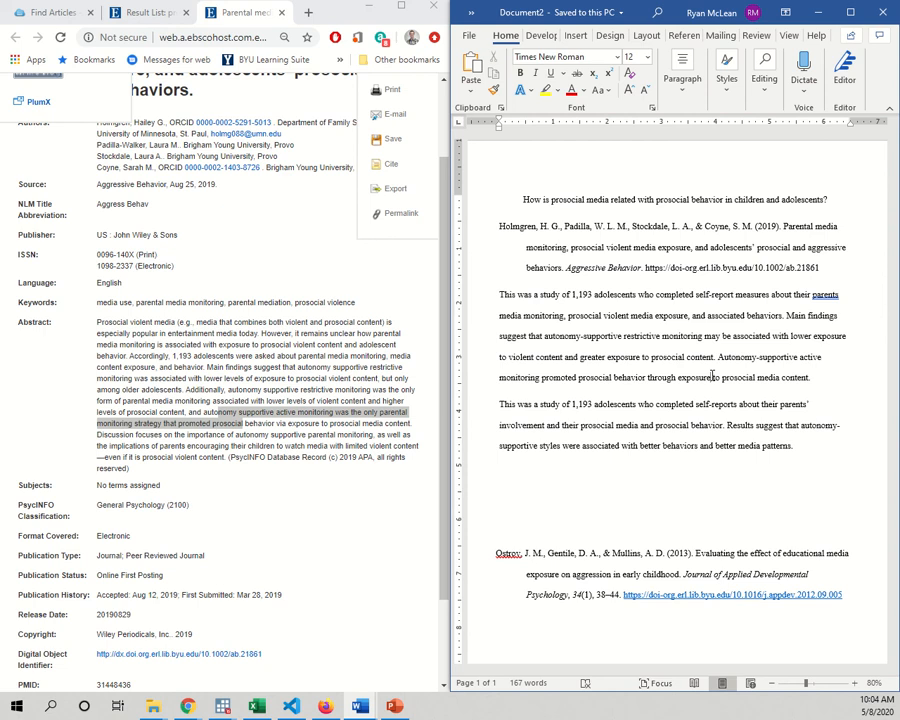
Step: Maximize the browser window with the article's record and return toward the top of the page
{"action": "left_click", "coordinate": [400, 6]}
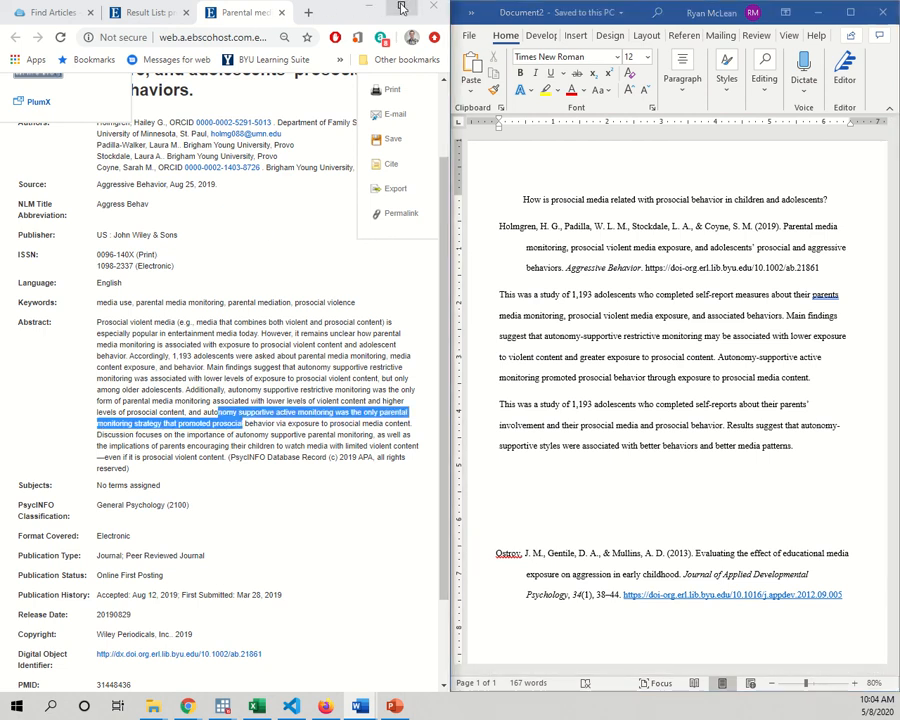
{"action": "scroll", "coordinate": [312, 354], "scroll_direction": "up", "scroll_amount": 2}
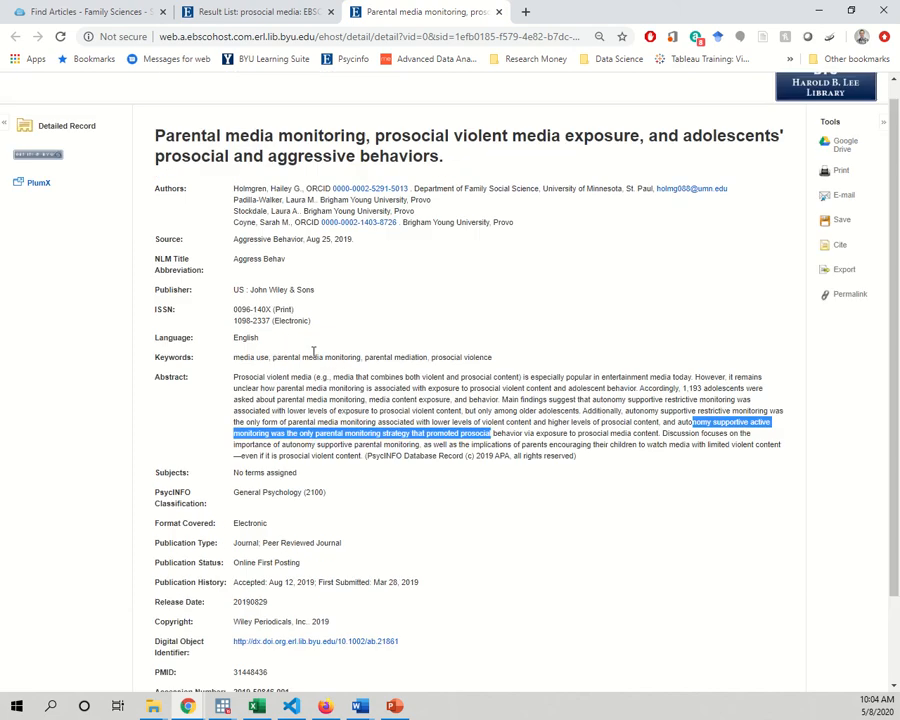